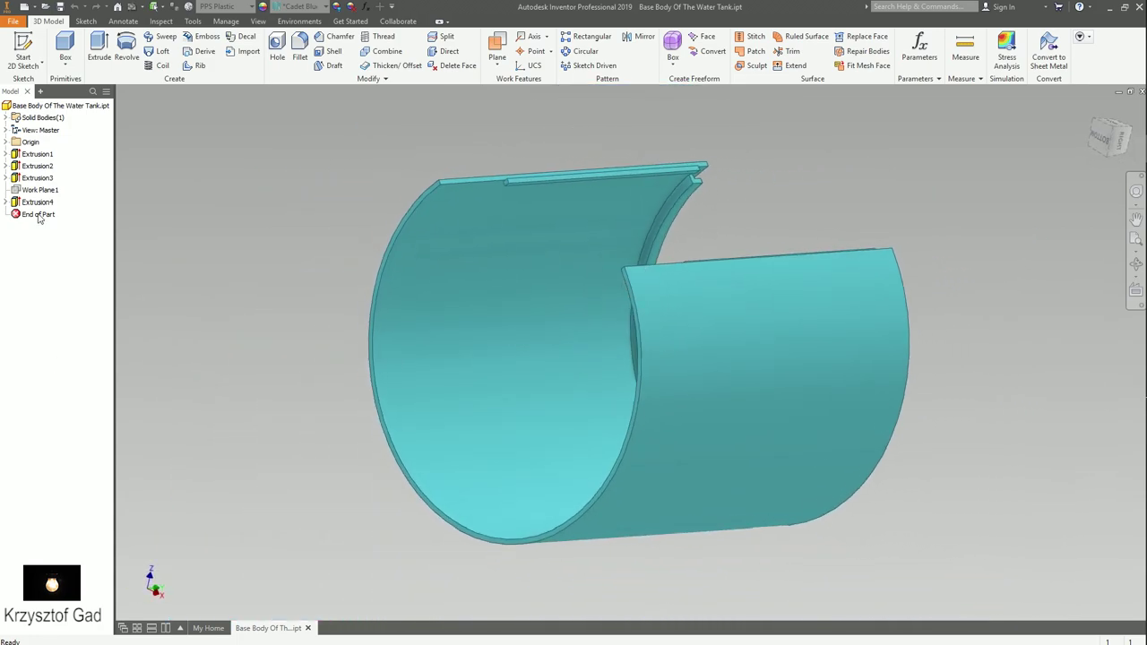
Step: Open the File menu while the Base Body Of The Water Tank part is shown
{"action": "left_click", "coordinate": [18, 20]}
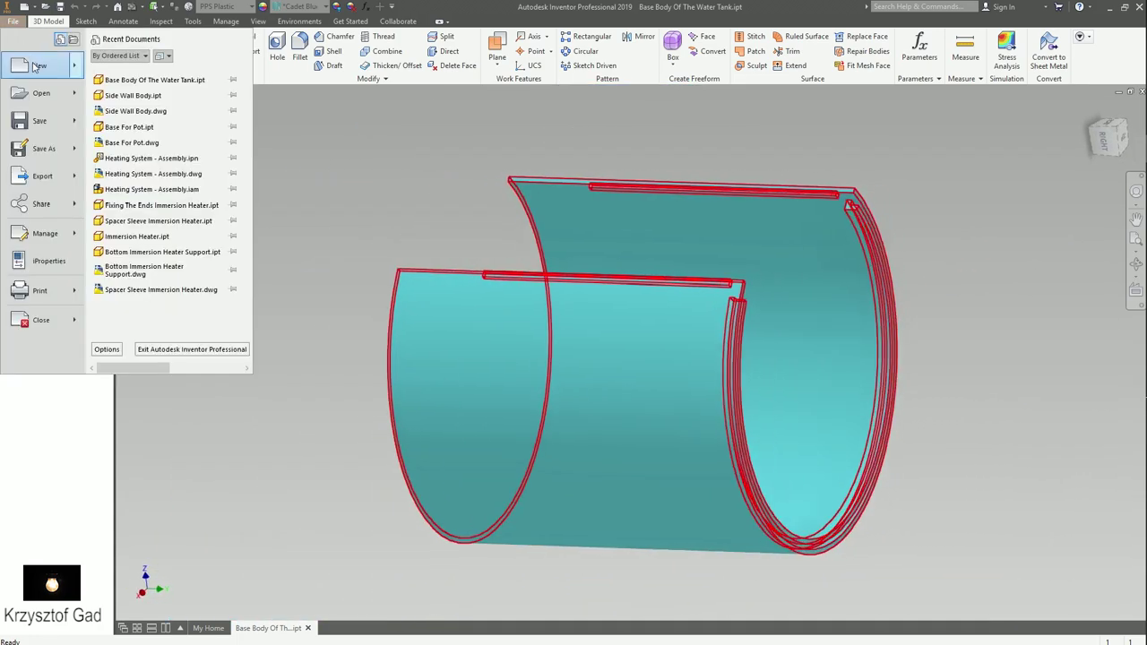
Step: Create a new drawing, set Sheet:1 to A4 portrait, and start a base view
{"action": "left_click", "coordinate": [146, 132]}
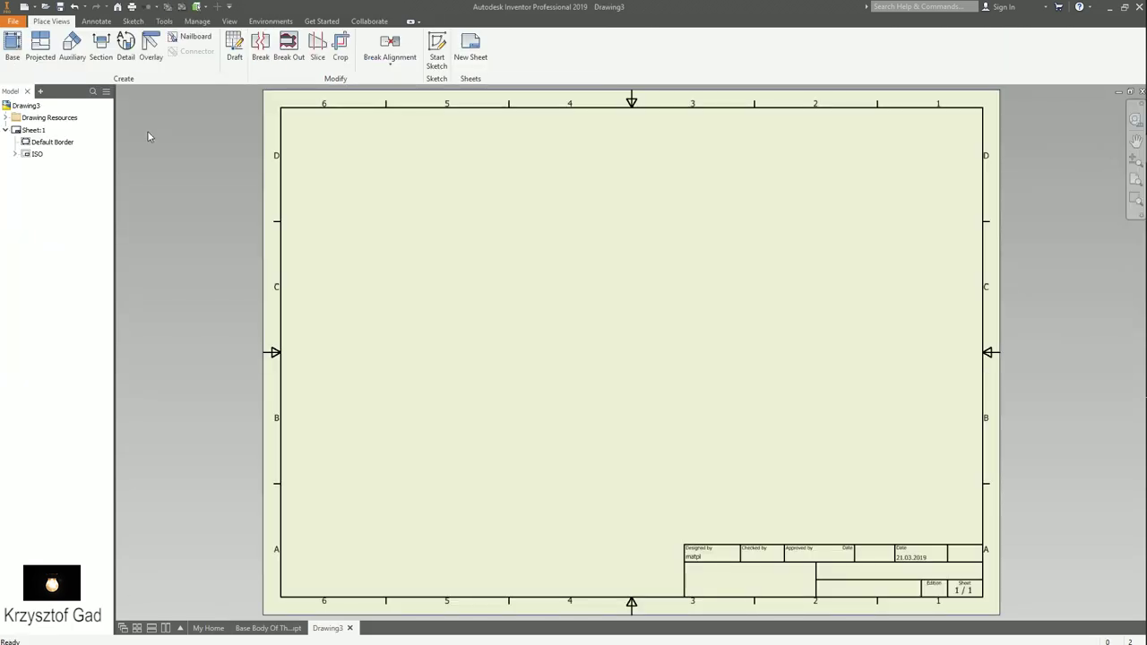
{"action": "right_click", "coordinate": [47, 130]}
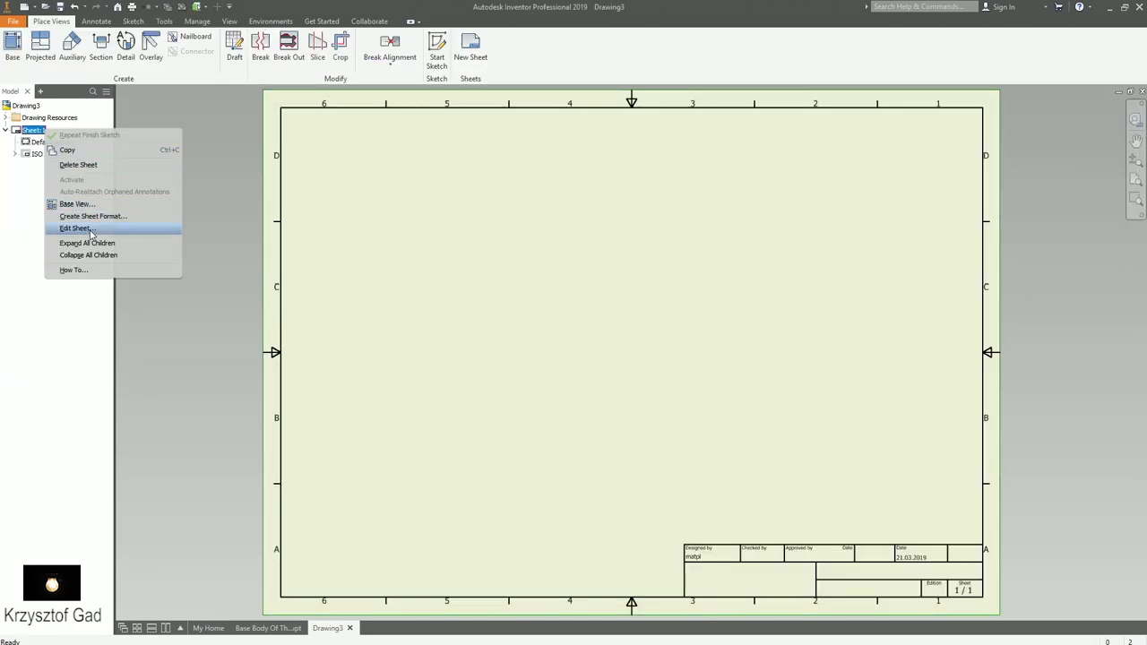
{"action": "left_click", "coordinate": [77, 227]}
{"action": "left_click", "coordinate": [161, 170]}
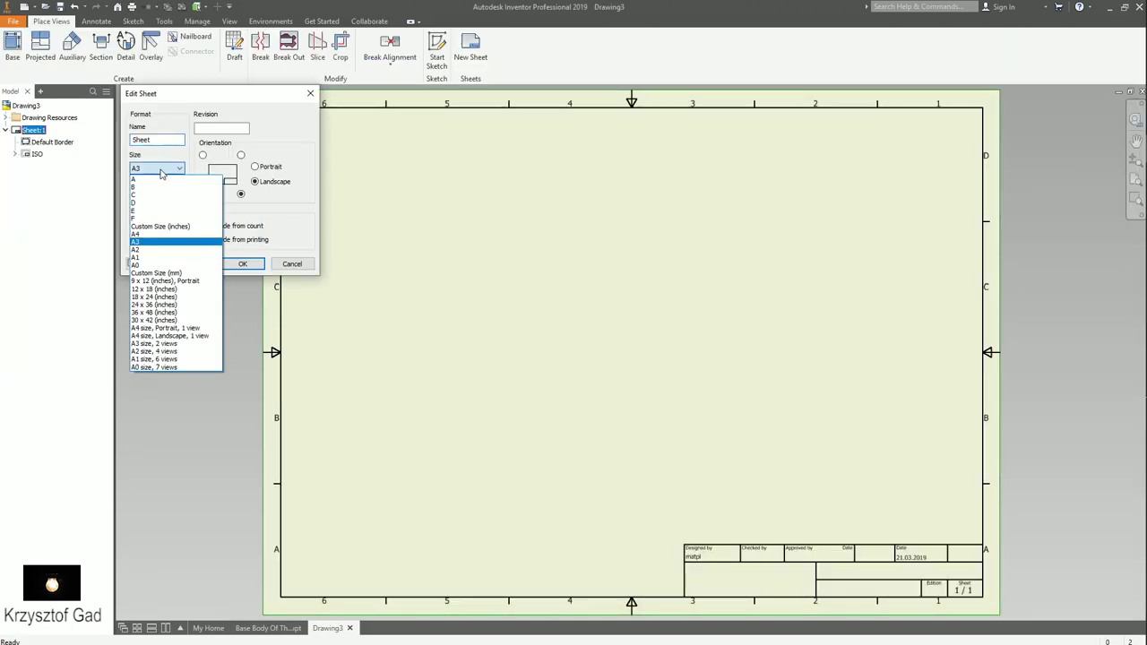
{"action": "left_click", "coordinate": [162, 236]}
{"action": "left_click", "coordinate": [255, 263]}
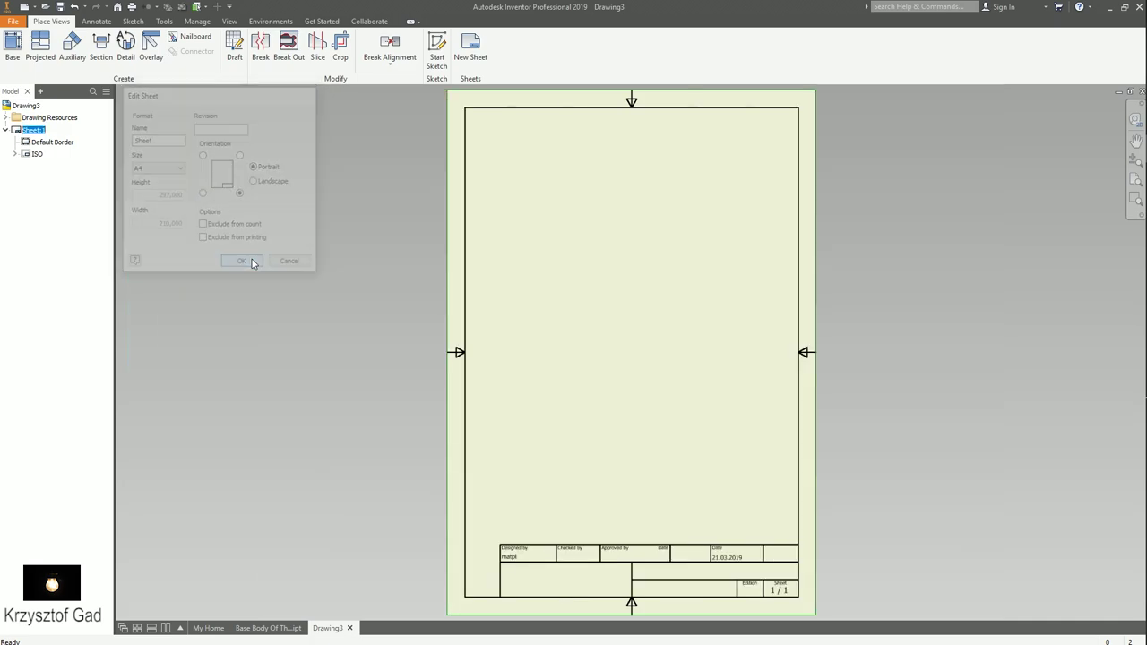
{"action": "left_click", "coordinate": [23, 49]}
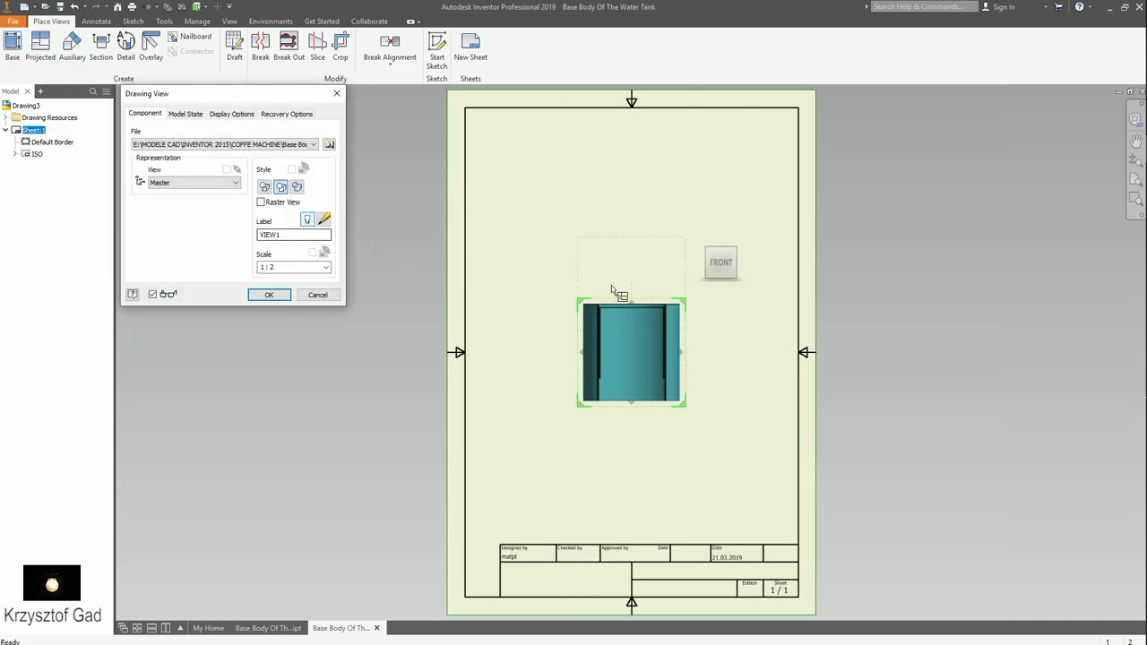
Step: Place a 1:1 bottom view of the ring, rotated to open left, at the sheet's upper right
{"action": "left_click", "coordinate": [722, 286]}
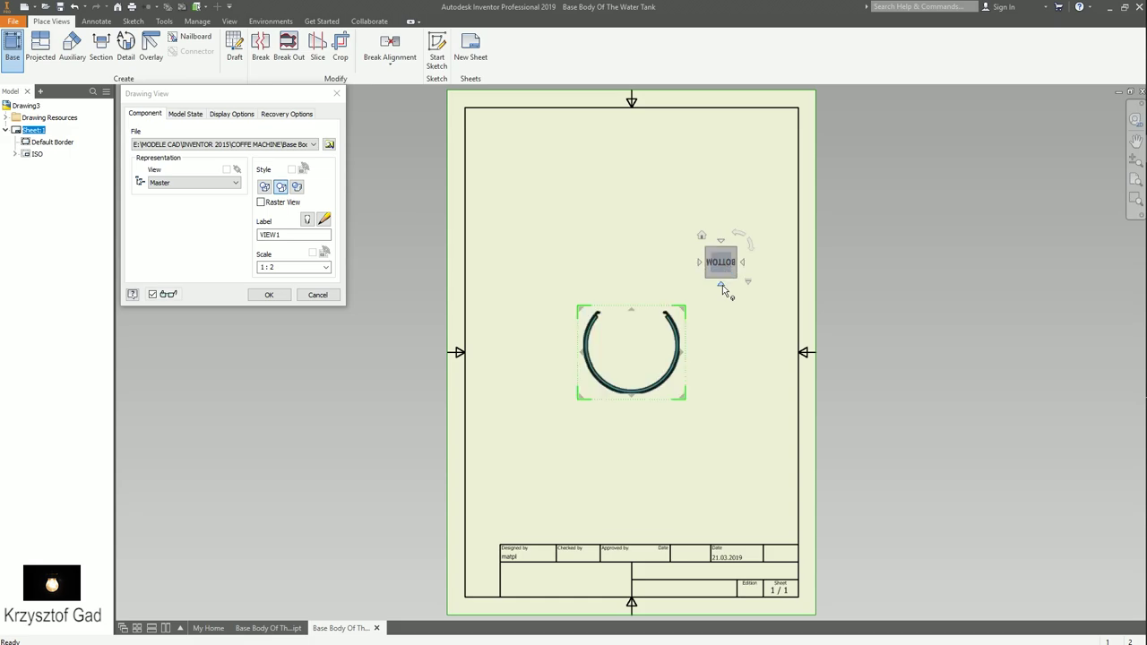
{"action": "left_click", "coordinate": [738, 237]}
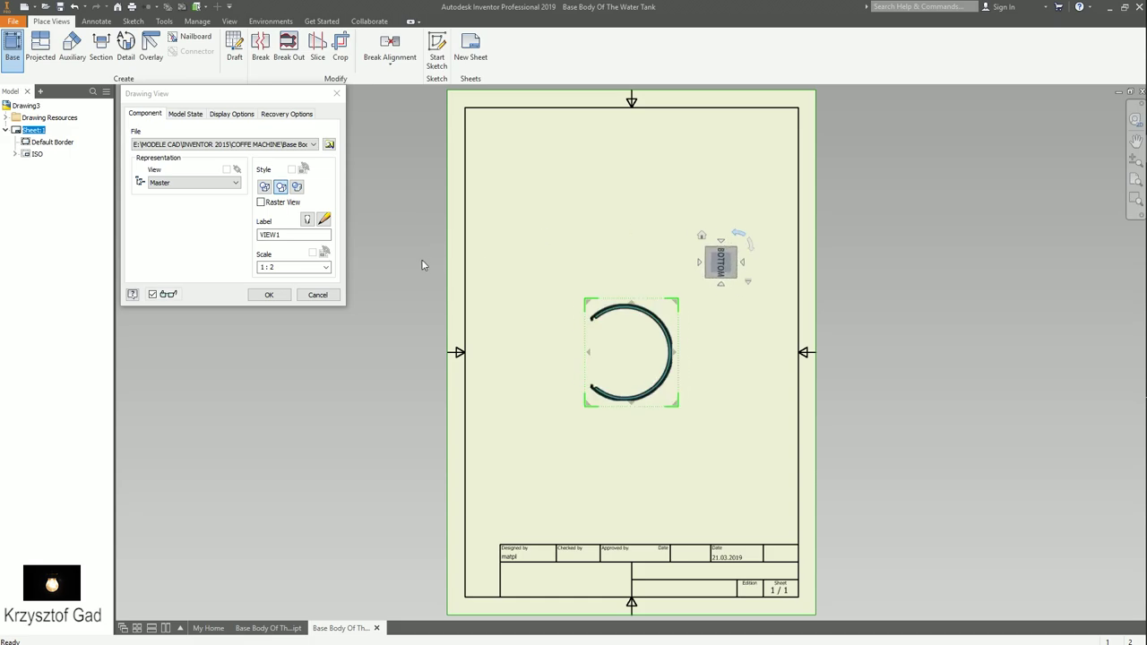
{"action": "left_click", "coordinate": [325, 267]}
{"action": "left_click", "coordinate": [296, 295]}
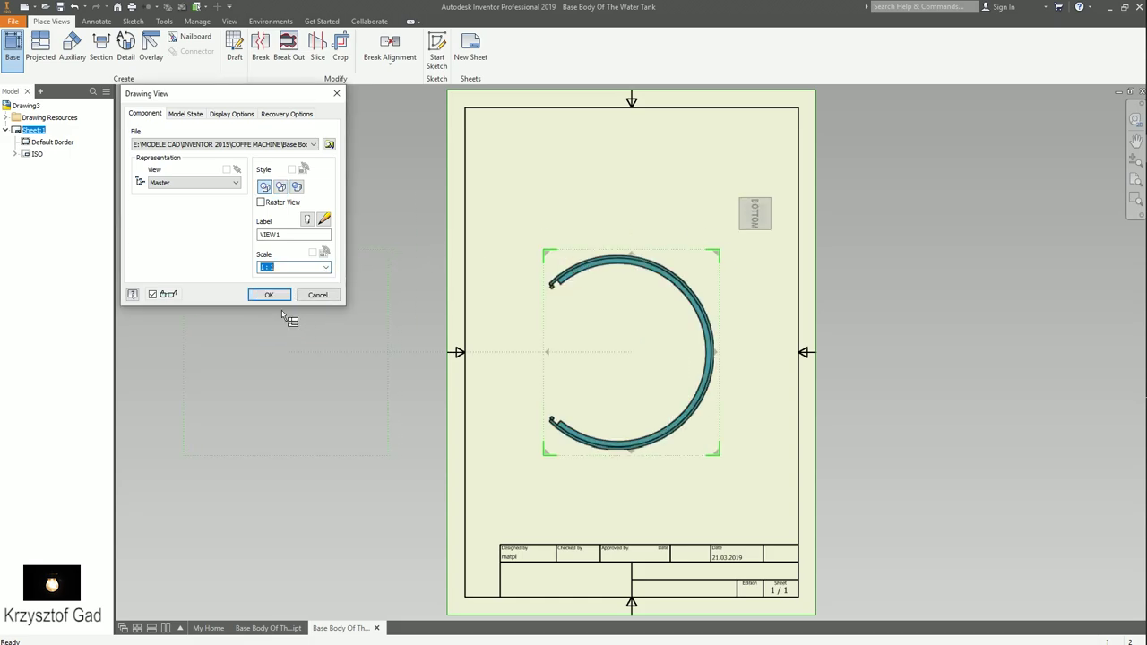
{"action": "left_click", "coordinate": [276, 294]}
{"action": "left_click_drag", "start_coordinate": [605, 247], "coordinate": [644, 124]}
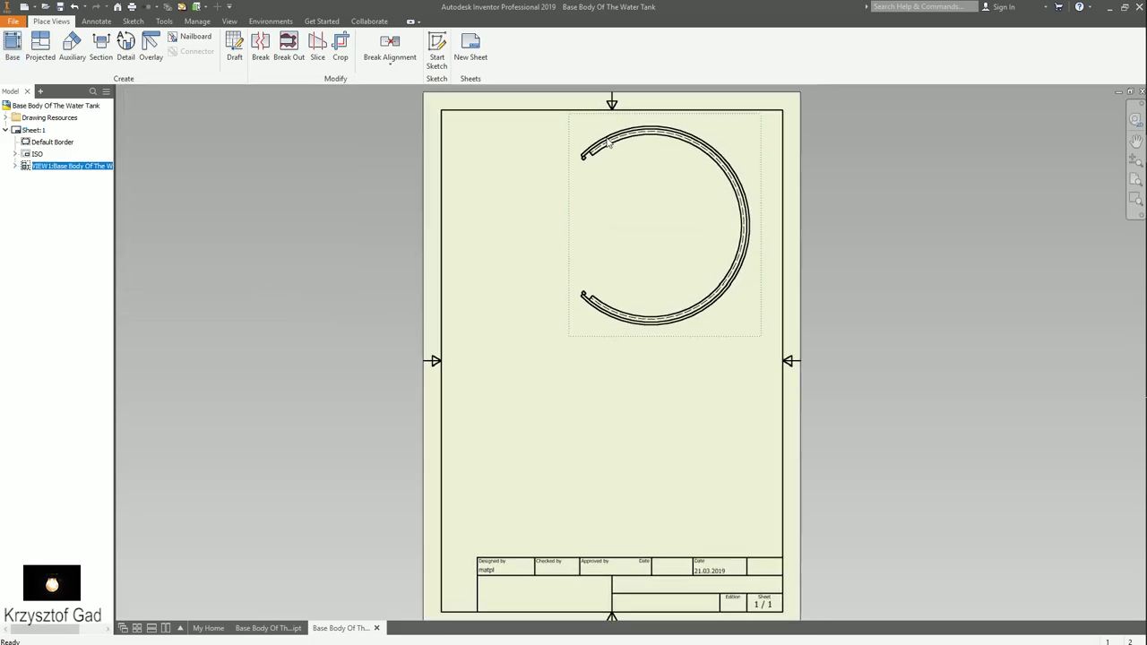
{"action": "scroll", "coordinate": [644, 124], "scroll_direction": "up", "scroll_amount": 1}
Step: Cut section A-A horizontally through the ring's centre and place it 1:1 below the ring view
{"action": "left_click", "coordinate": [97, 22]}
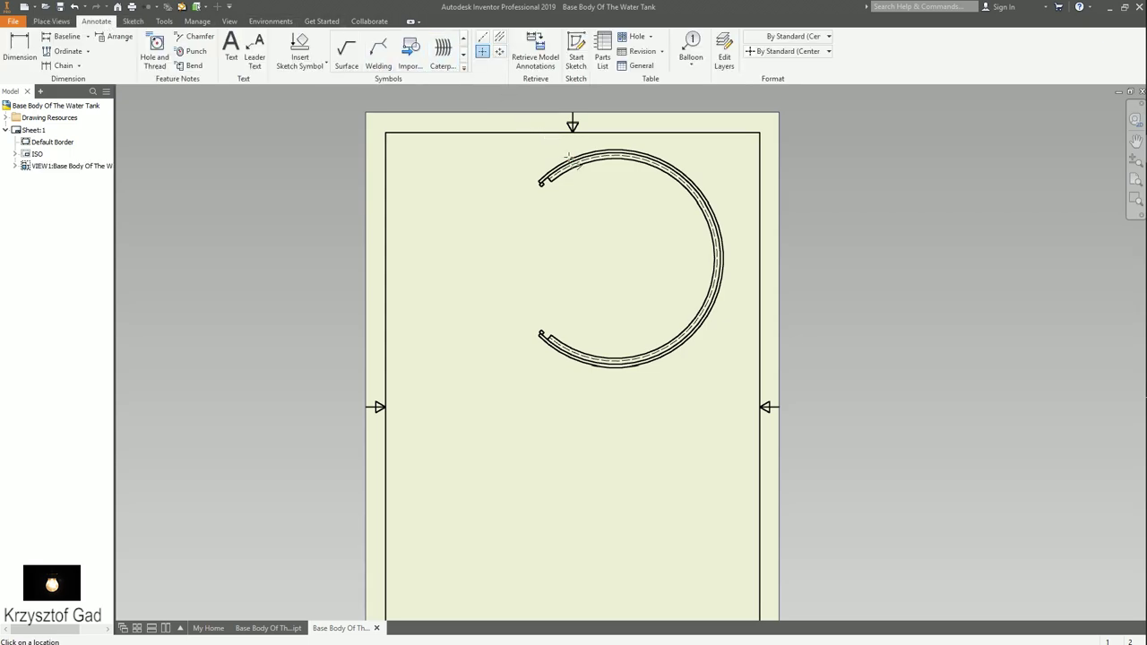
{"action": "left_click", "coordinate": [71, 24]}
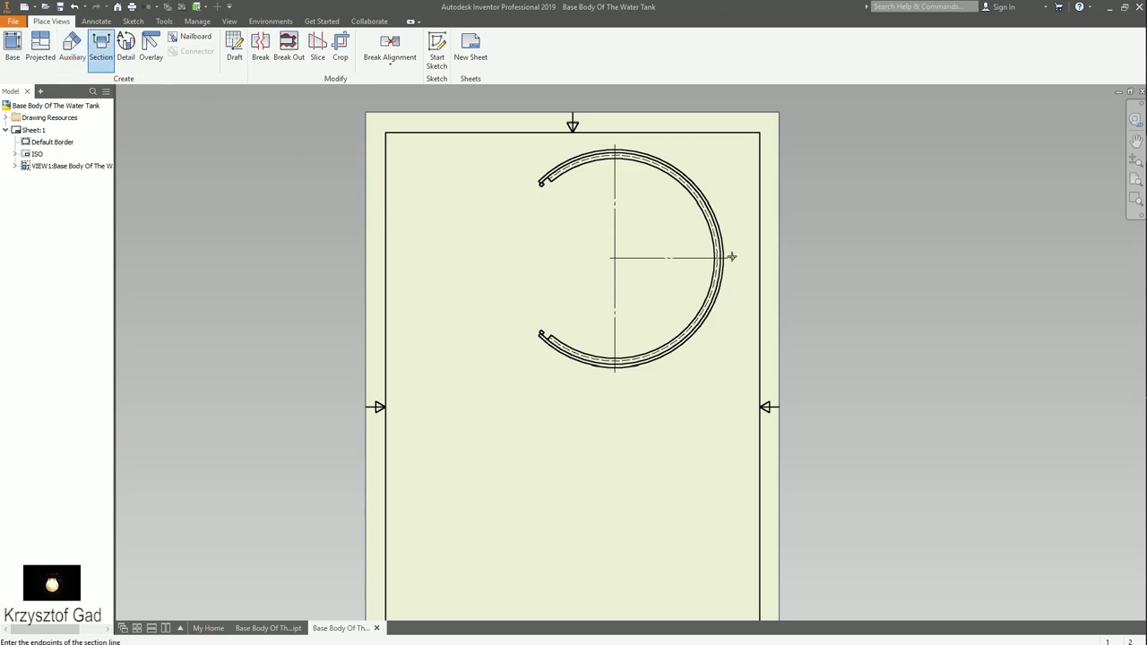
{"action": "scroll", "coordinate": [700, 258], "scroll_direction": "up", "scroll_amount": 3}
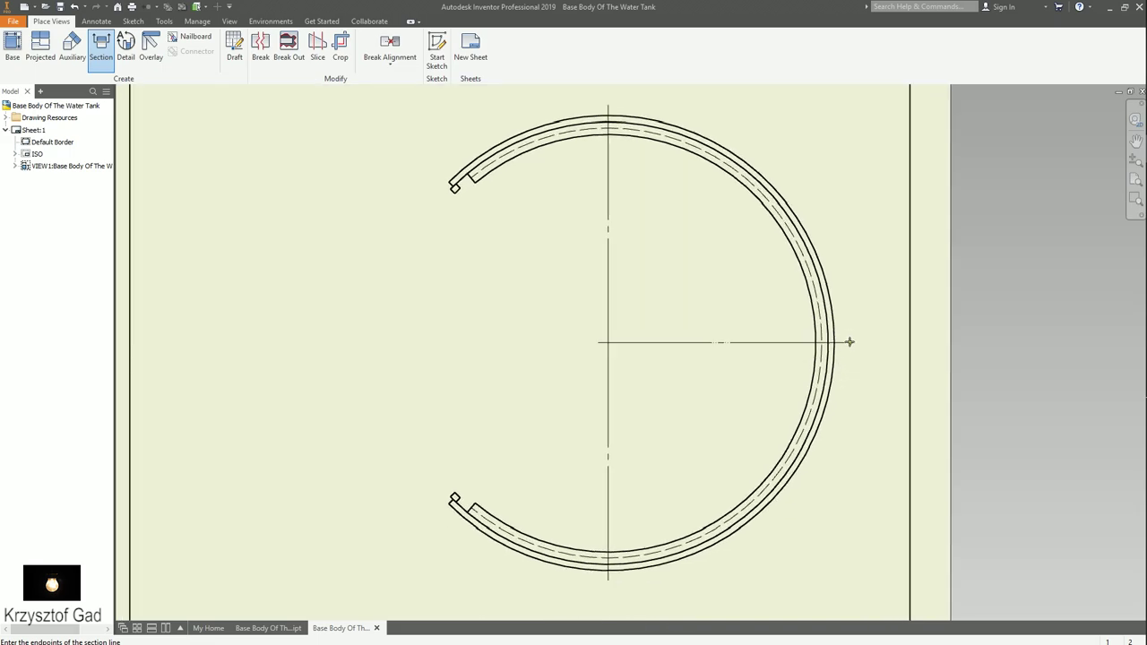
{"action": "right_click", "coordinate": [363, 318]}
{"action": "left_click", "coordinate": [402, 302]}
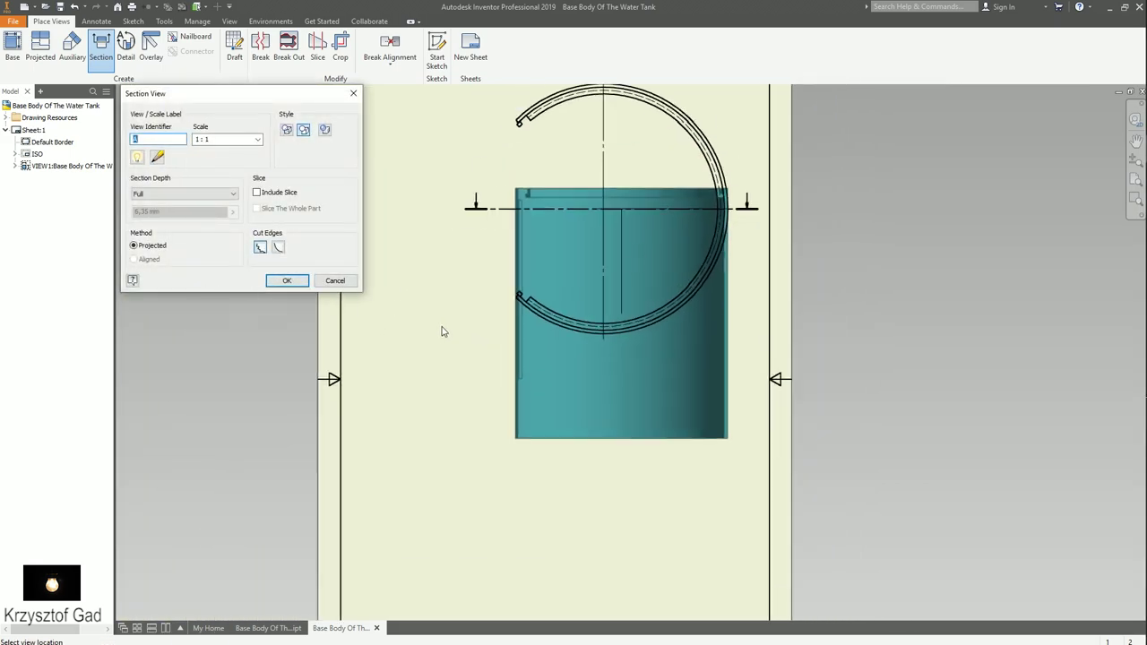
{"action": "left_click", "coordinate": [510, 399]}
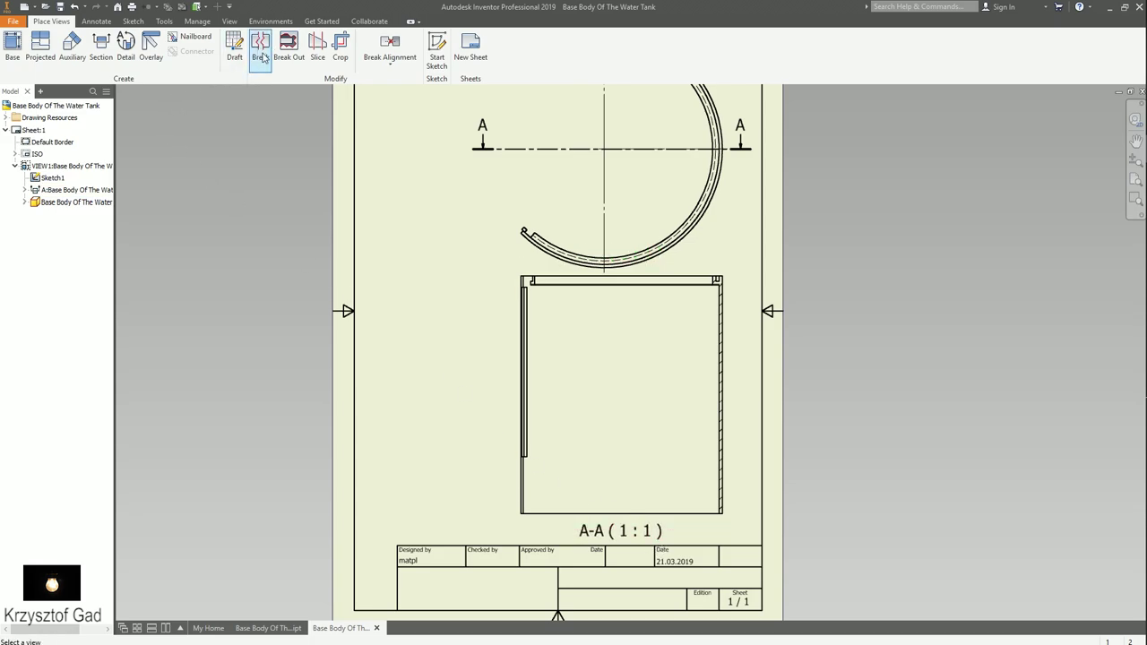
Step: Break section A-A through its middle and move its A-A (1:1) label closer to the view
{"action": "left_click", "coordinate": [534, 463]}
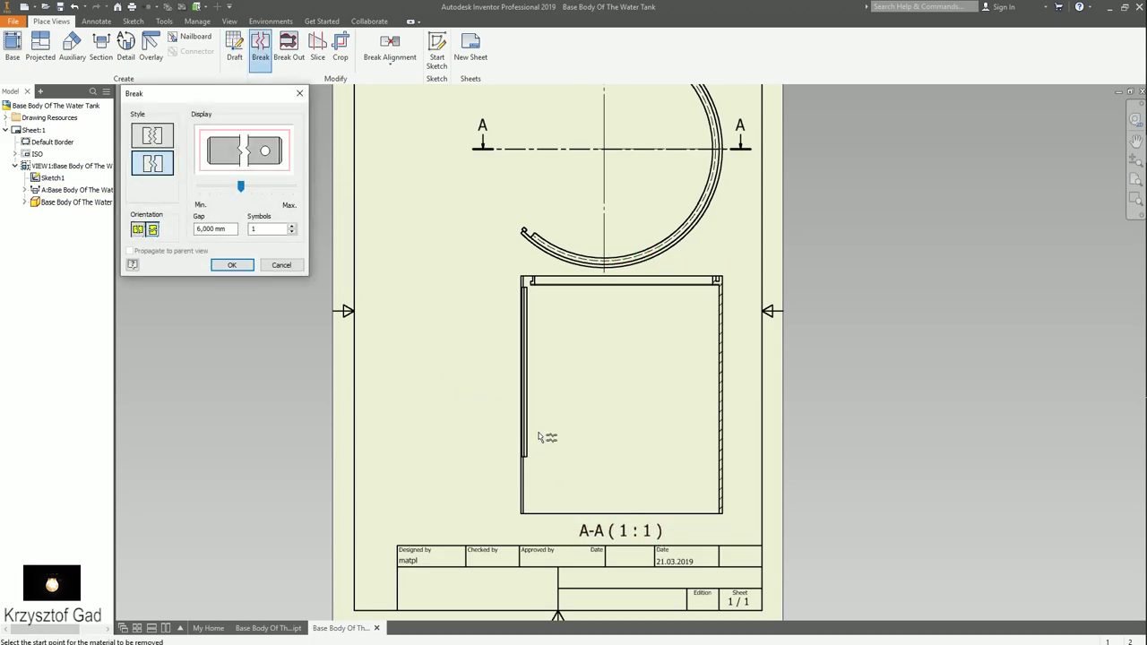
{"action": "left_click", "coordinate": [538, 437]}
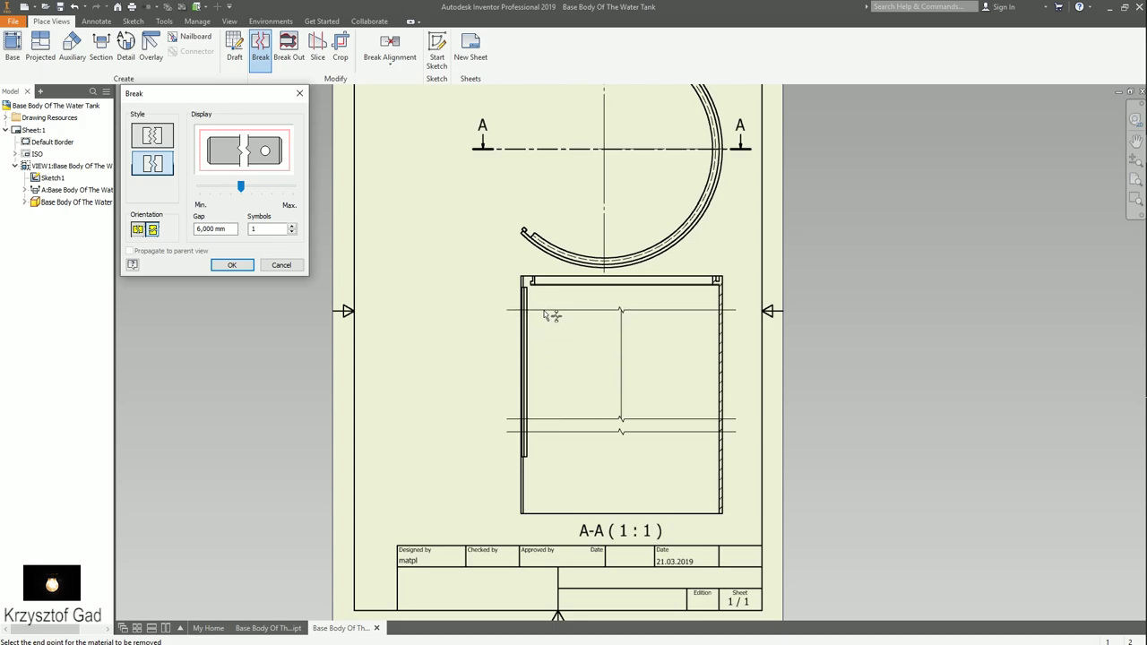
{"action": "left_click", "coordinate": [544, 313]}
{"action": "scroll", "coordinate": [680, 564], "scroll_direction": "up", "scroll_amount": 2}
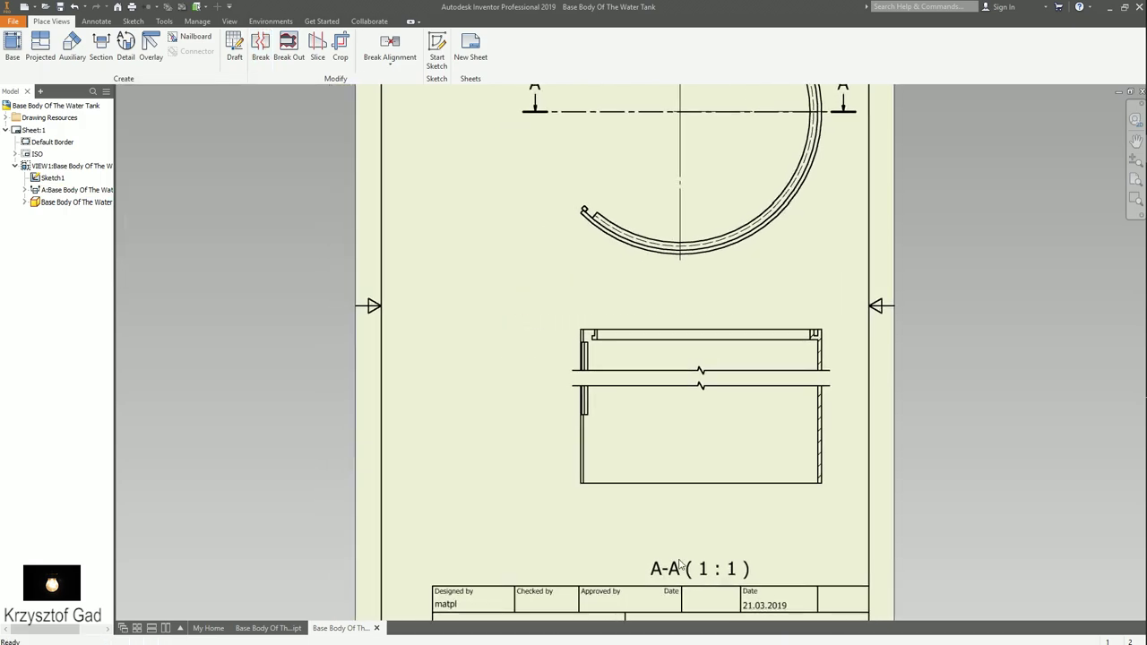
{"action": "left_click_drag", "start_coordinate": [691, 519], "coordinate": [692, 522]}
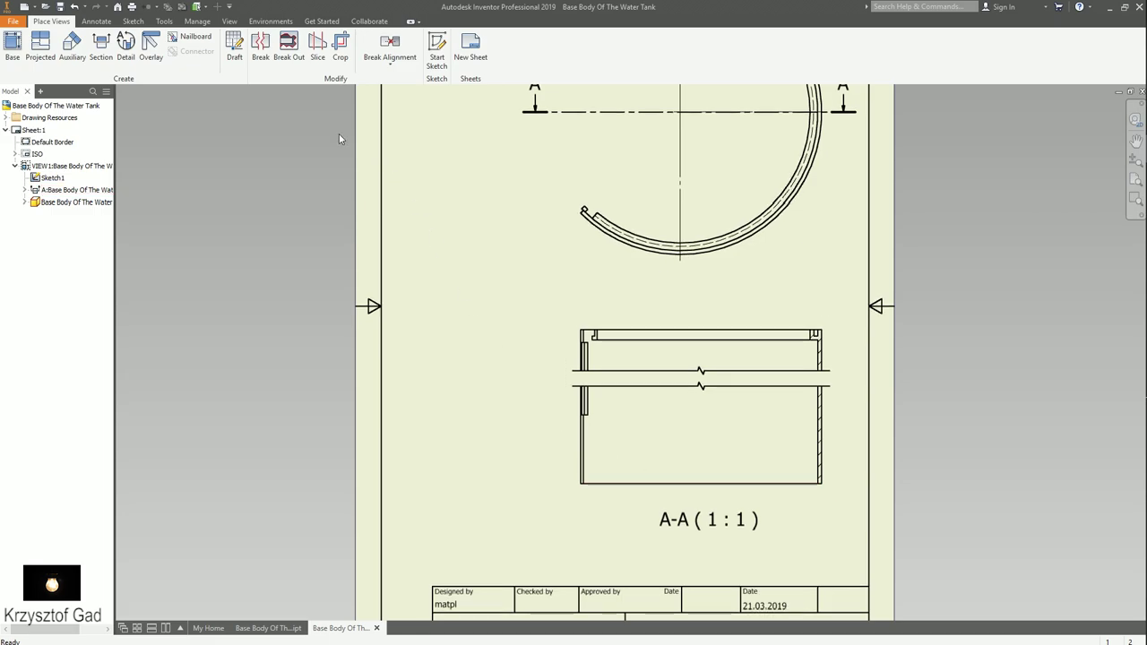
{"action": "left_click", "coordinate": [96, 20]}
{"action": "key", "text": "d"}
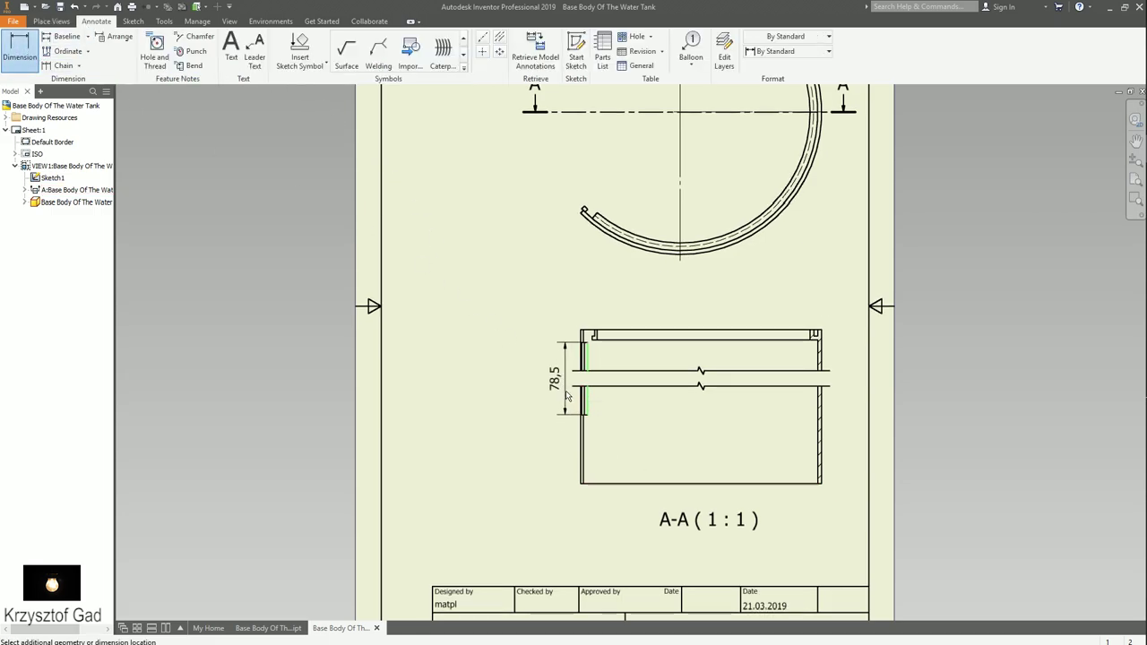
Step: Place the 78,5 and 110 height dimensions on section A-A
{"action": "left_click", "coordinate": [564, 405]}
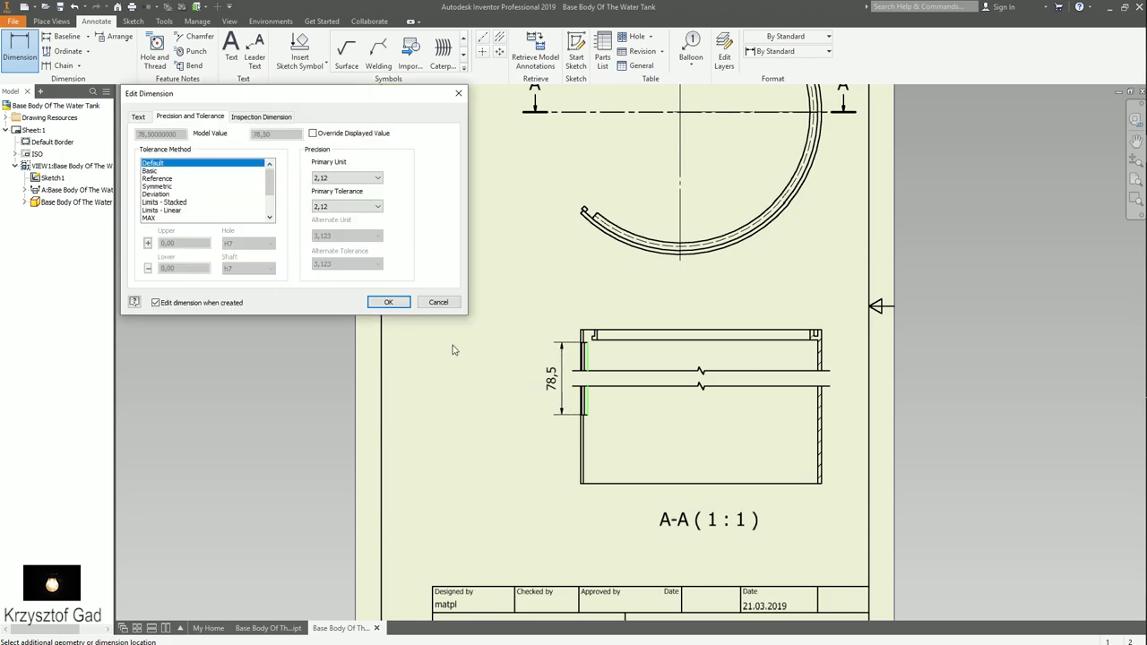
{"action": "left_click", "coordinate": [390, 302]}
{"action": "scroll", "coordinate": [458, 353], "scroll_direction": "up", "scroll_amount": 2}
{"action": "scroll", "coordinate": [457, 353], "scroll_direction": "up", "scroll_amount": 1}
{"action": "left_click", "coordinate": [660, 492]}
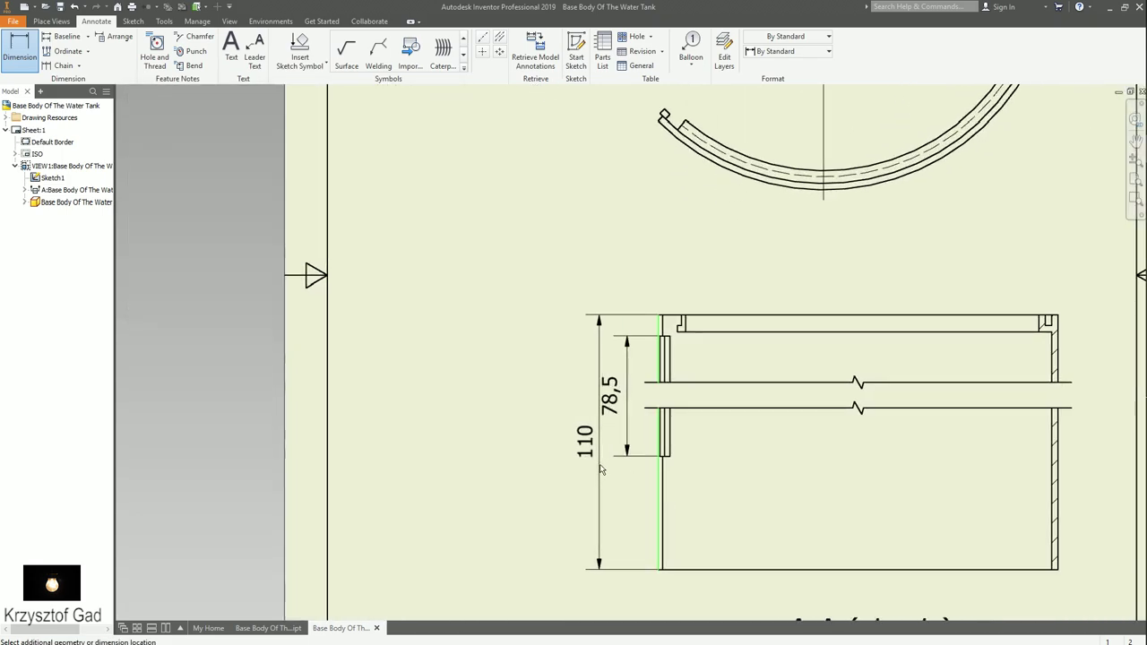
{"action": "left_click", "coordinate": [587, 459]}
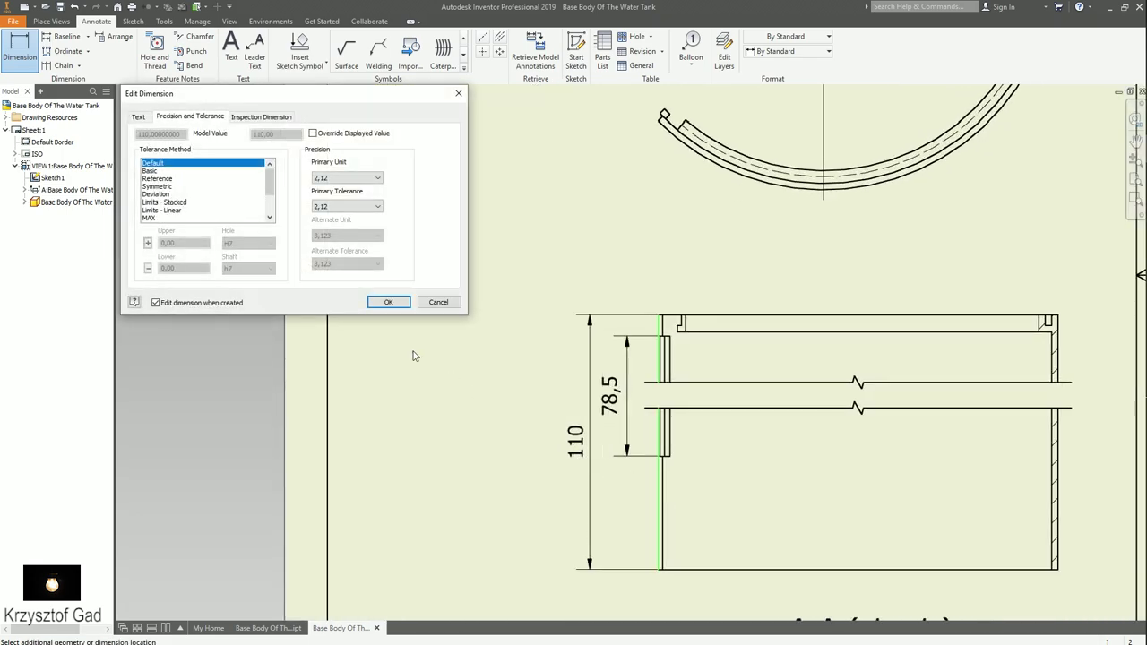
{"action": "left_click", "coordinate": [388, 302]}
Step: Add a 5 dimension from the top edge to the inner step, beside the 78,5
{"action": "scroll", "coordinate": [671, 358], "scroll_direction": "up", "scroll_amount": 1}
{"action": "scroll", "coordinate": [748, 372], "scroll_direction": "up", "scroll_amount": 2}
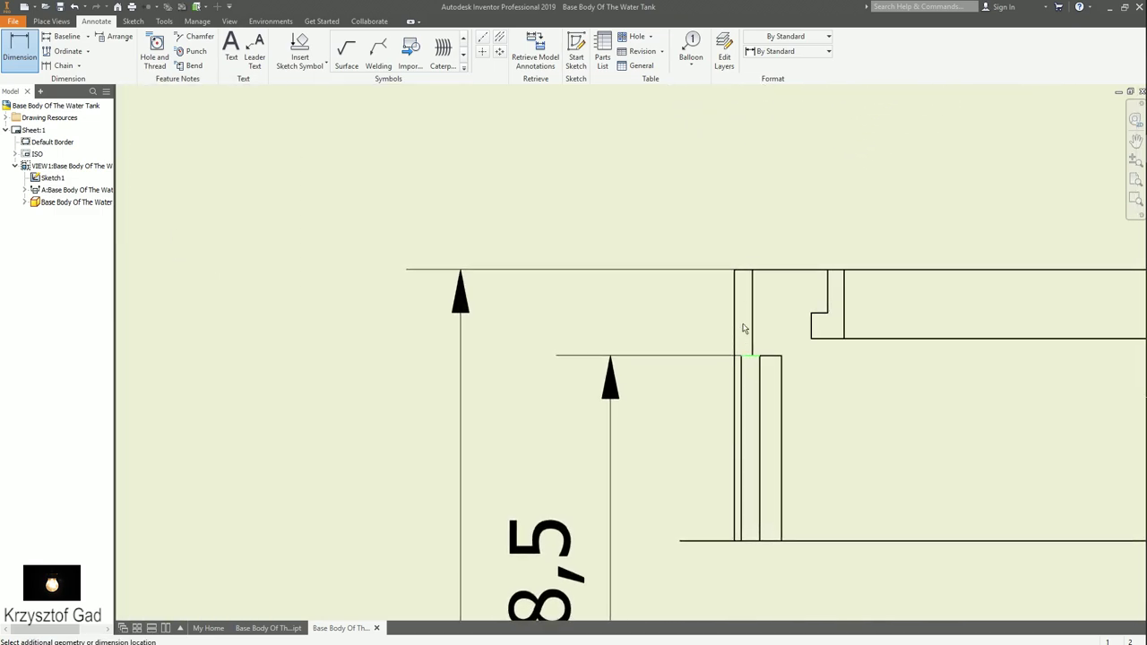
{"action": "left_click", "coordinate": [743, 269]}
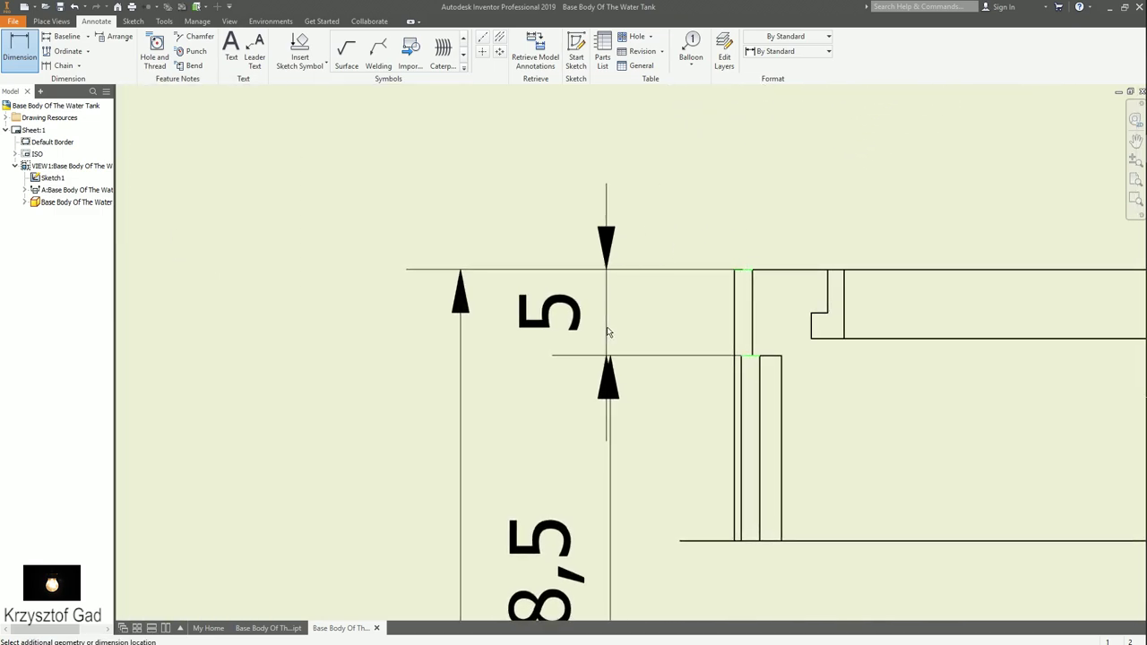
{"action": "left_click", "coordinate": [610, 394]}
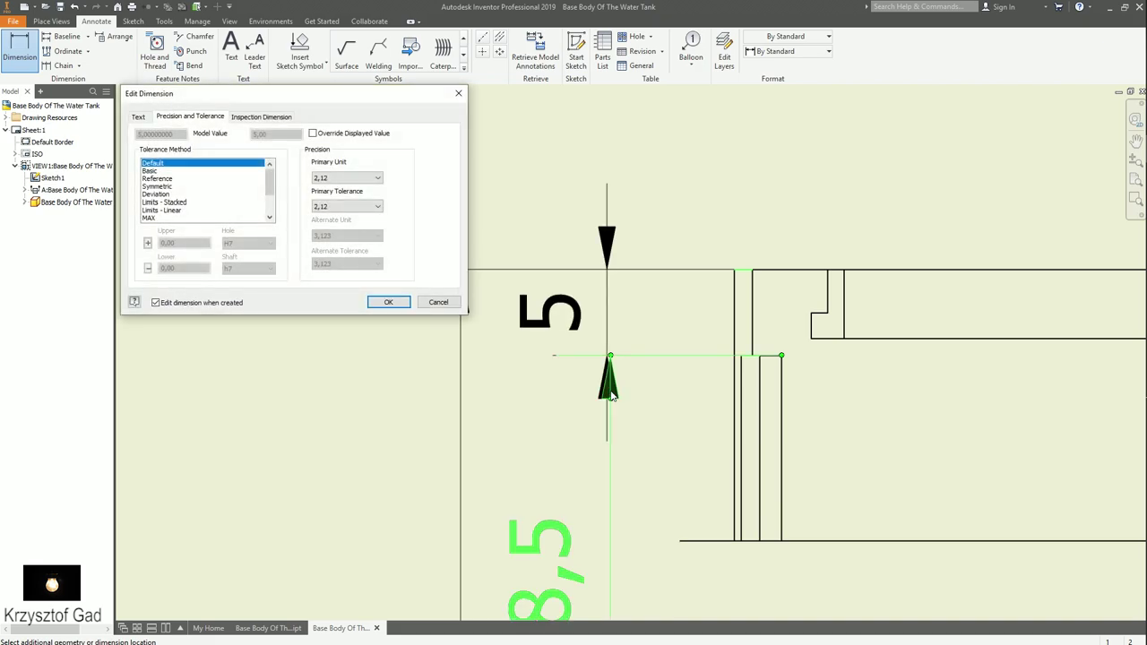
{"action": "left_click", "coordinate": [388, 305]}
{"action": "key", "text": "ctrl+z"}
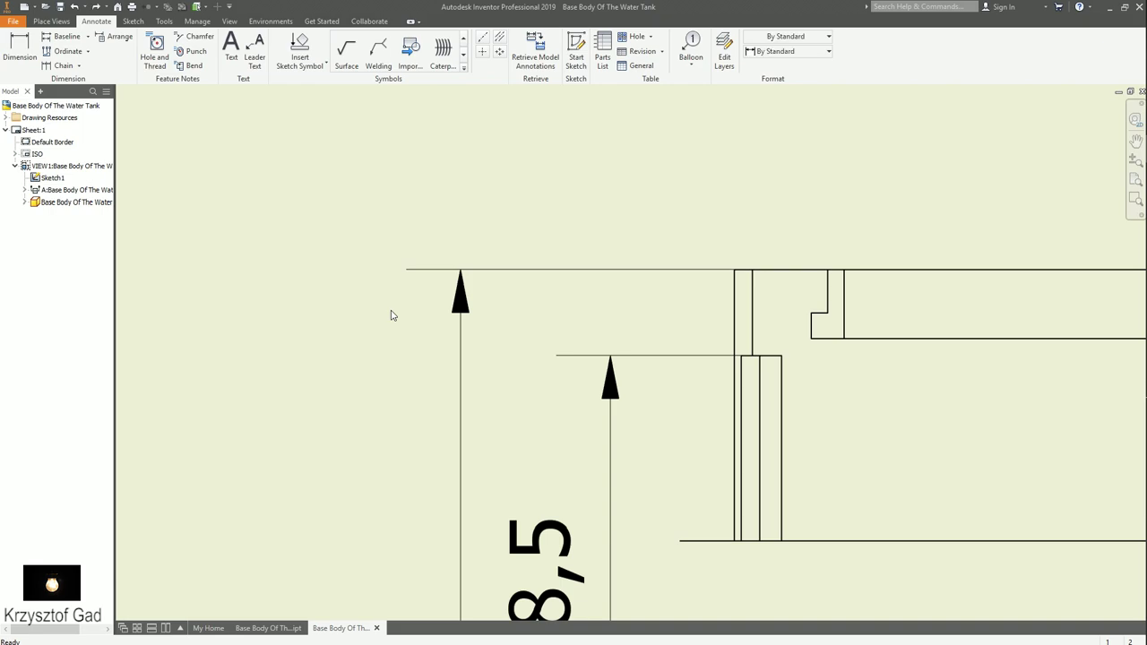
{"action": "left_click", "coordinate": [24, 46]}
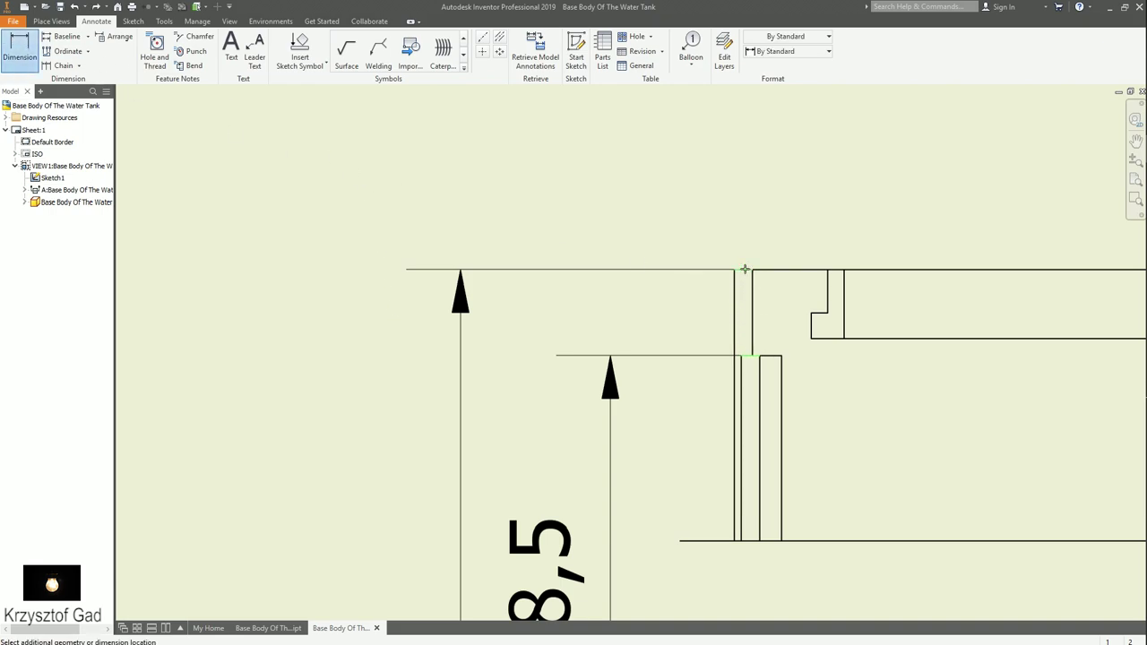
{"action": "left_click", "coordinate": [612, 378]}
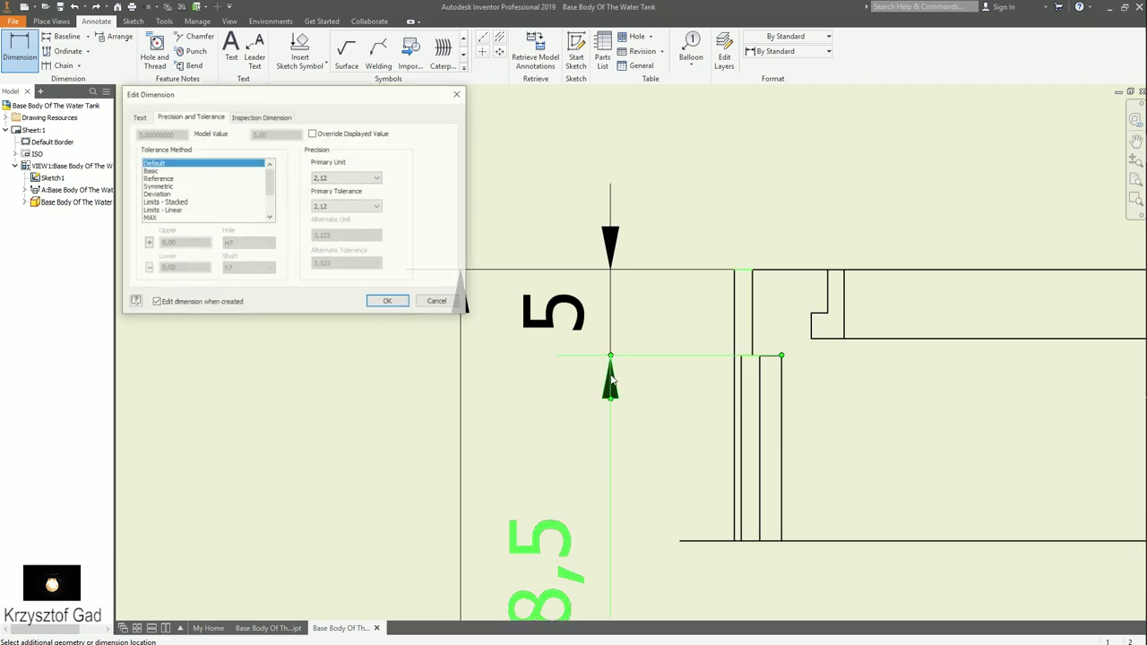
{"action": "left_click", "coordinate": [388, 303]}
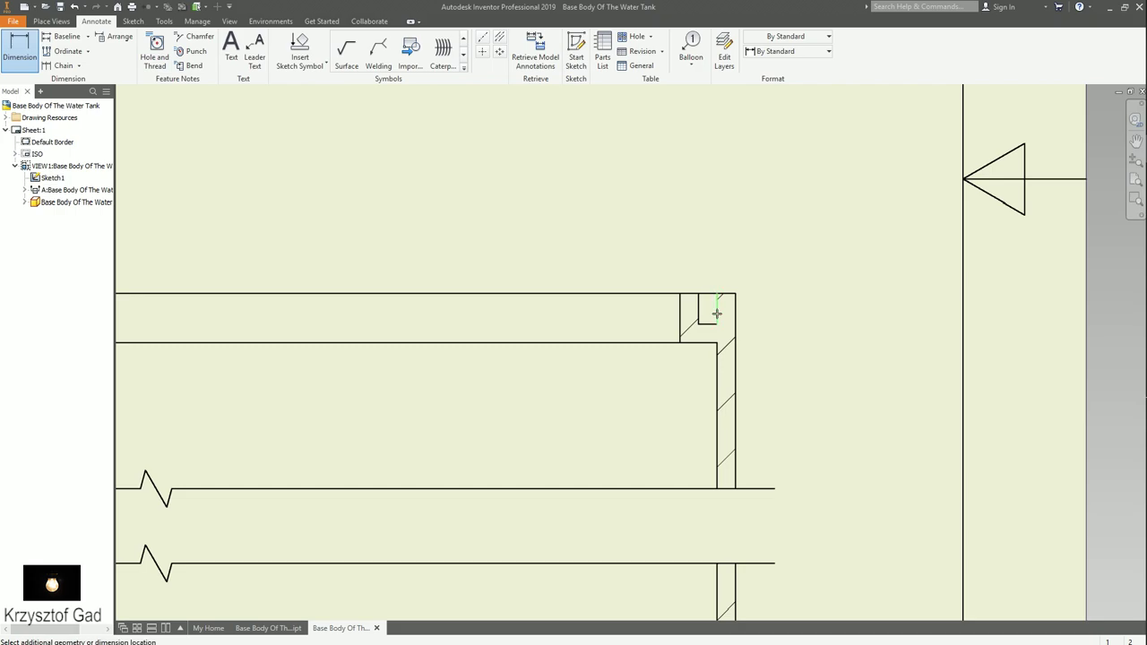
Step: Dimension the top-right groove of section A-A with 2,5 and 4
{"action": "left_click", "coordinate": [716, 314]}
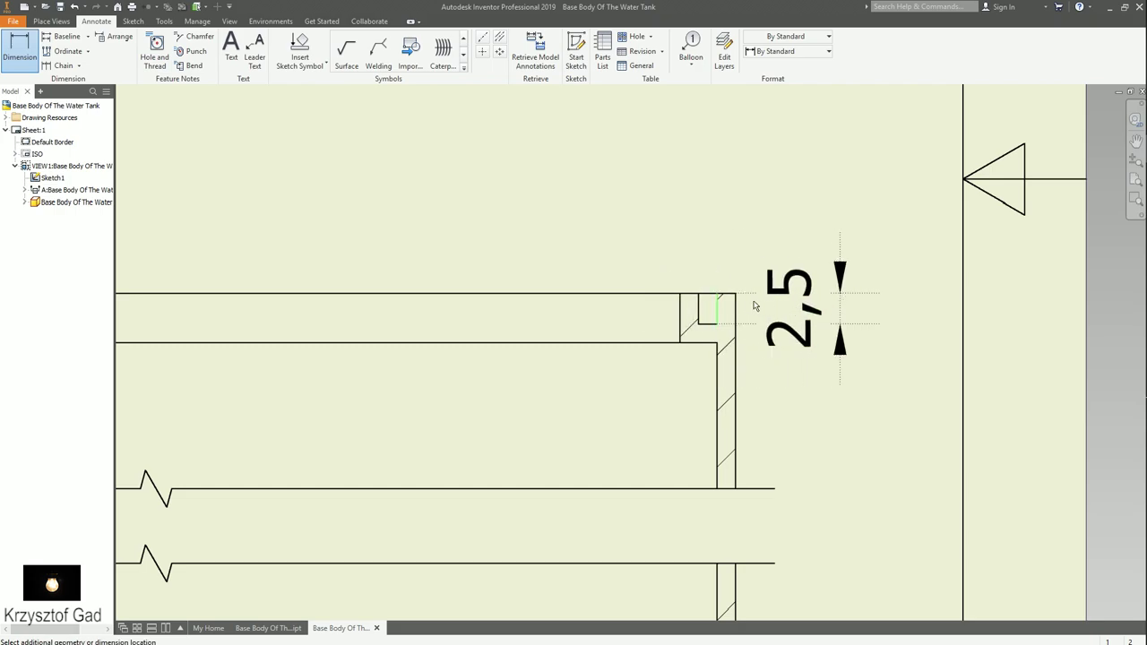
{"action": "left_click", "coordinate": [753, 305]}
{"action": "left_click", "coordinate": [388, 303]}
{"action": "left_click", "coordinate": [681, 327]}
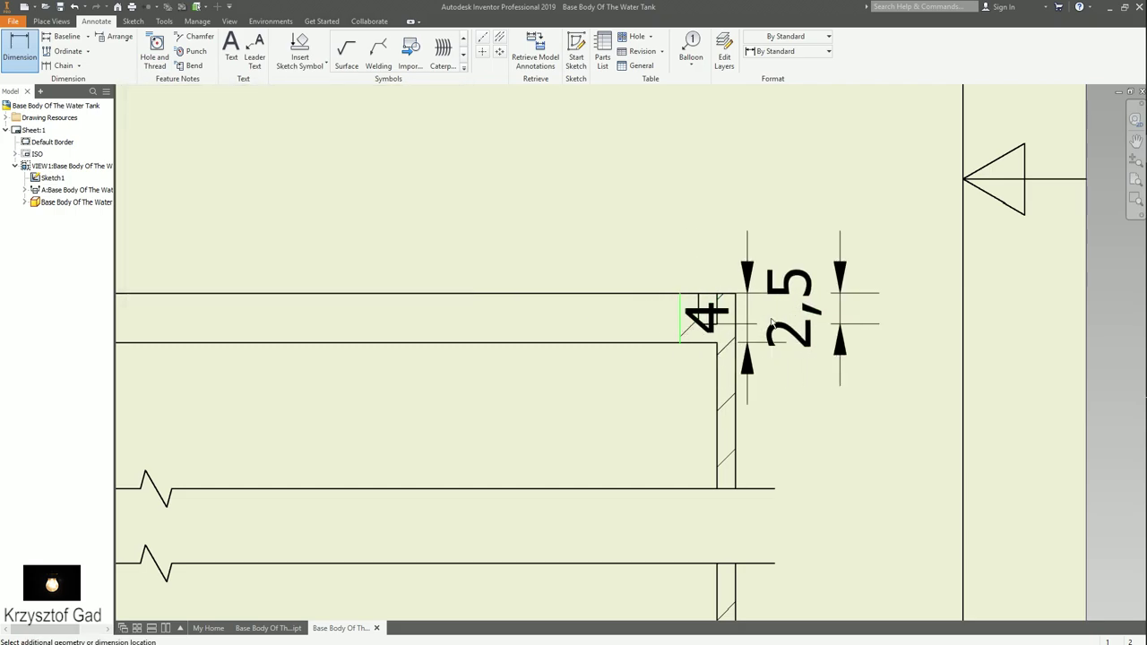
{"action": "left_click", "coordinate": [923, 303]}
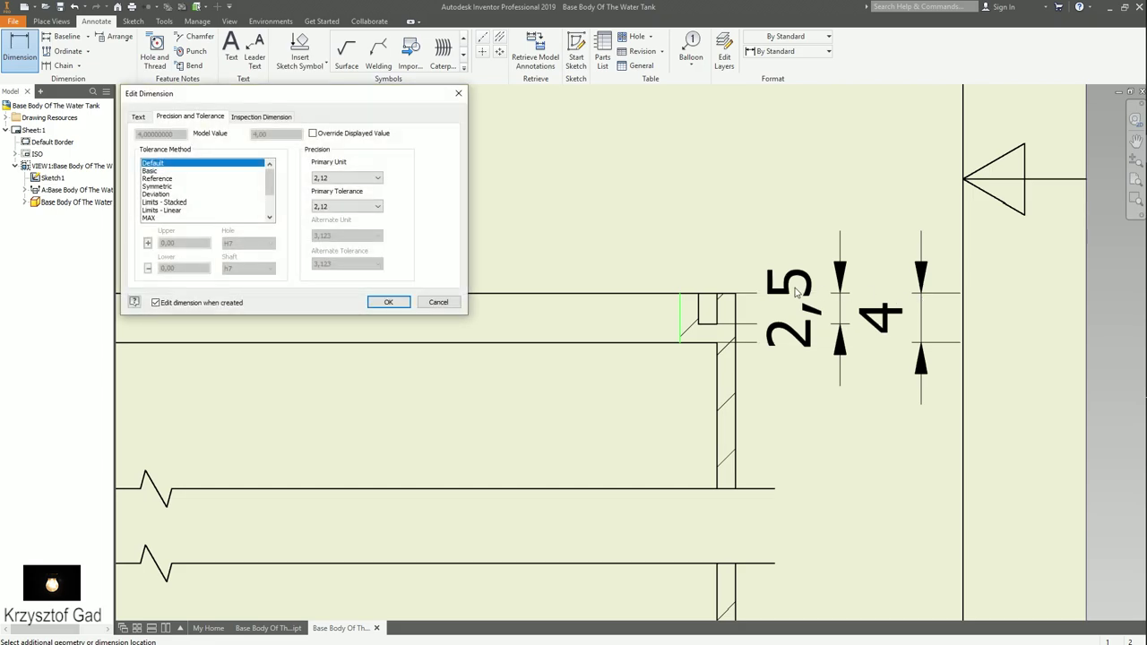
{"action": "left_click", "coordinate": [432, 302]}
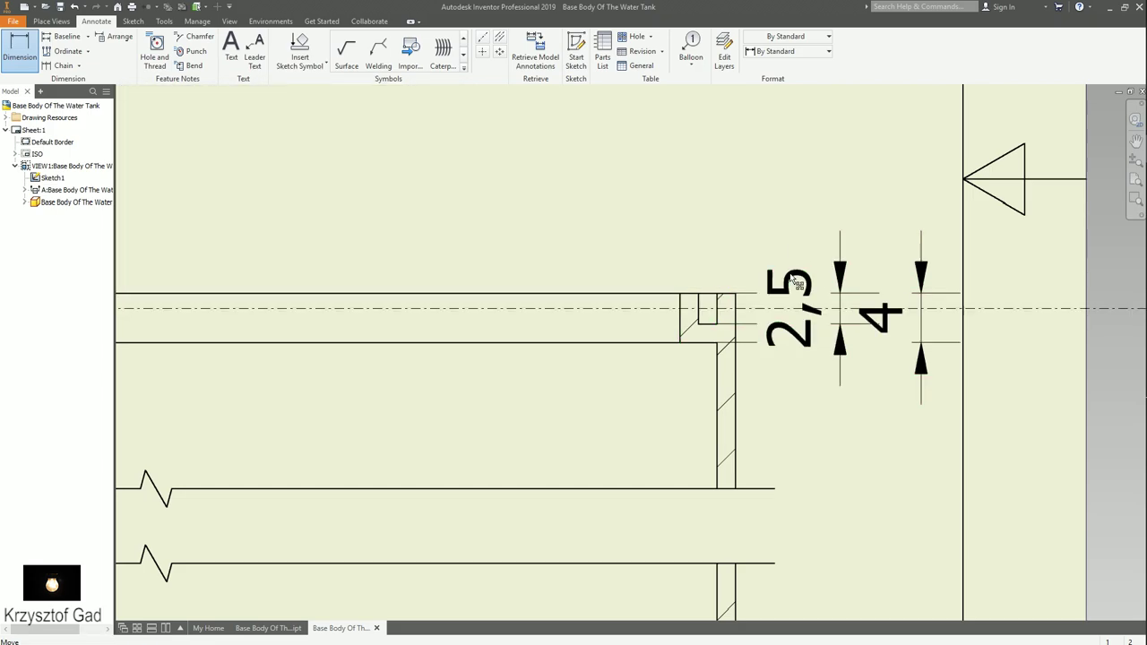
Step: Move the 2,5 and 4 dimension values up above the rim edge
{"action": "mouse_move", "coordinate": [793, 305]}
{"action": "left_mouse_down"}
{"action": "mouse_move", "coordinate": [803, 197]}
{"action": "mouse_move", "coordinate": [845, 192]}
{"action": "left_mouse_up"}
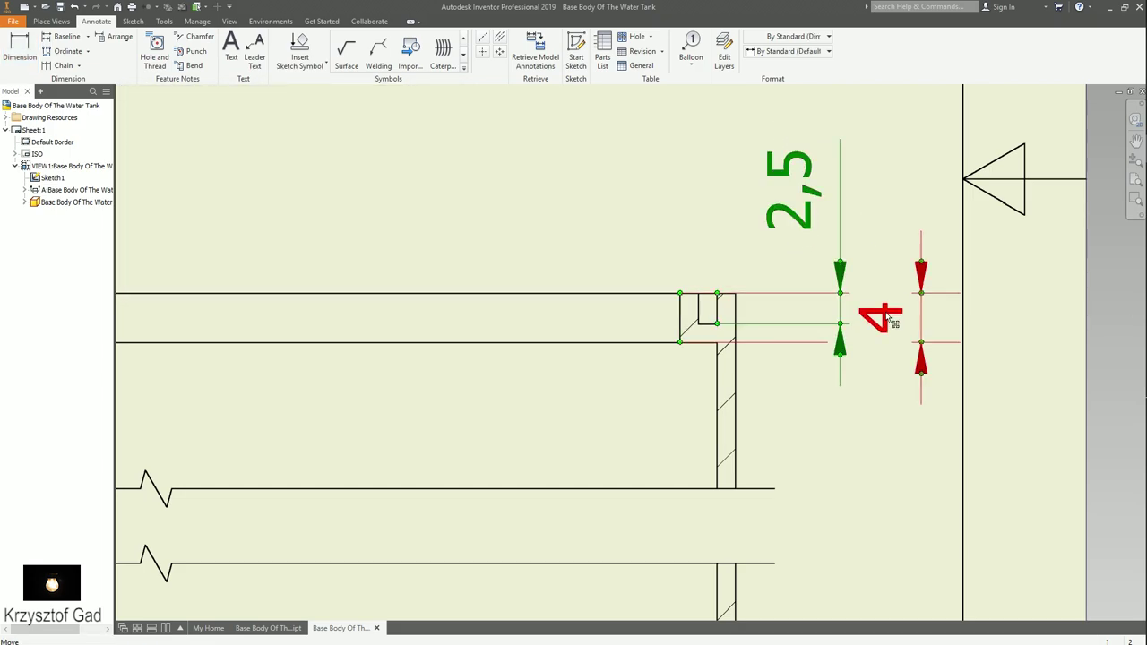
{"action": "left_click_drag", "start_coordinate": [883, 318], "coordinate": [938, 207]}
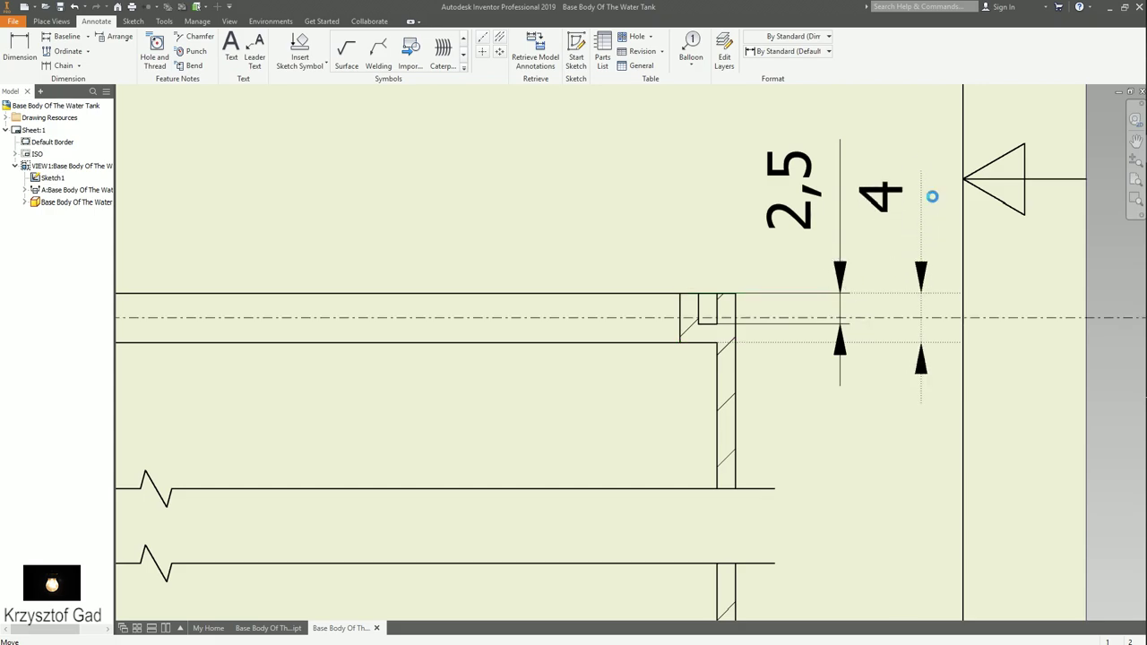
{"action": "scroll", "coordinate": [555, 367], "scroll_direction": "down", "scroll_amount": 1}
{"action": "scroll", "coordinate": [555, 367], "scroll_direction": "down", "scroll_amount": 3}
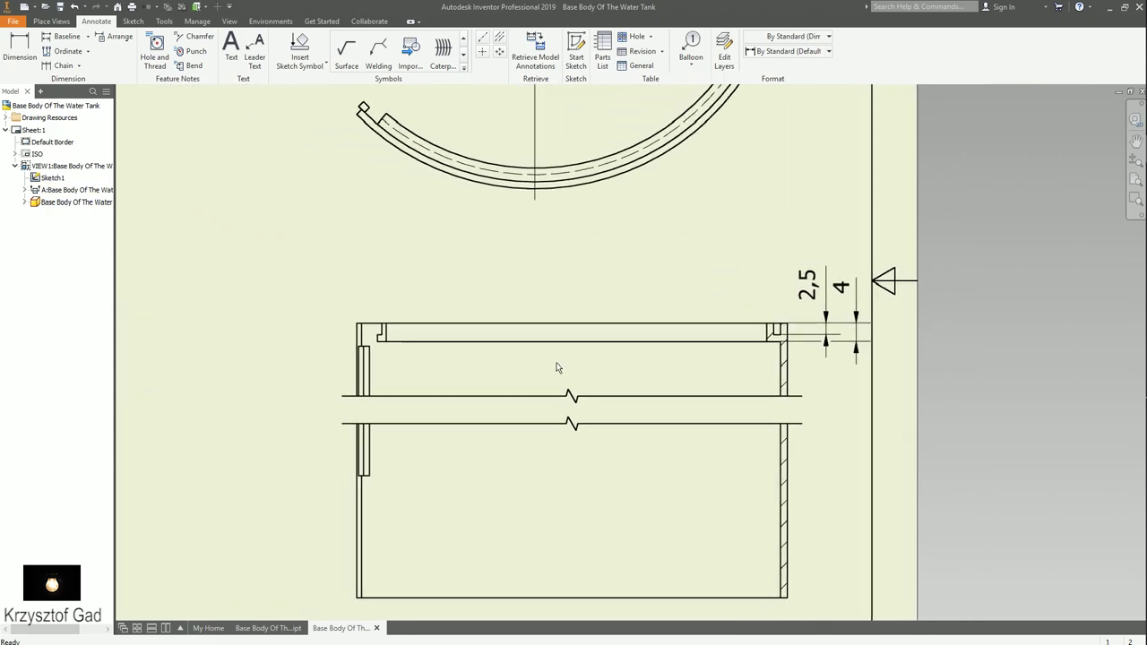
{"action": "scroll", "coordinate": [555, 367], "scroll_direction": "down", "scroll_amount": 1}
{"action": "scroll", "coordinate": [555, 366], "scroll_direction": "down", "scroll_amount": 2}
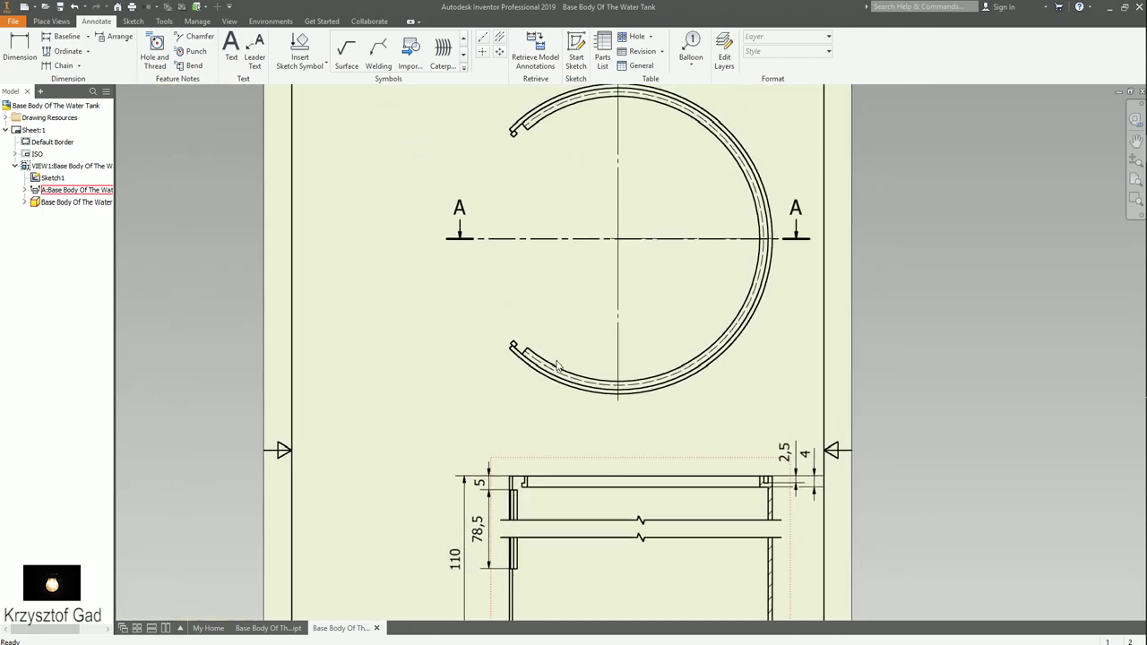
{"action": "middle_click_drag", "start_coordinate": [546, 219], "coordinate": [546, 359]}
{"action": "scroll", "coordinate": [540, 338], "scroll_direction": "up", "scroll_amount": 2}
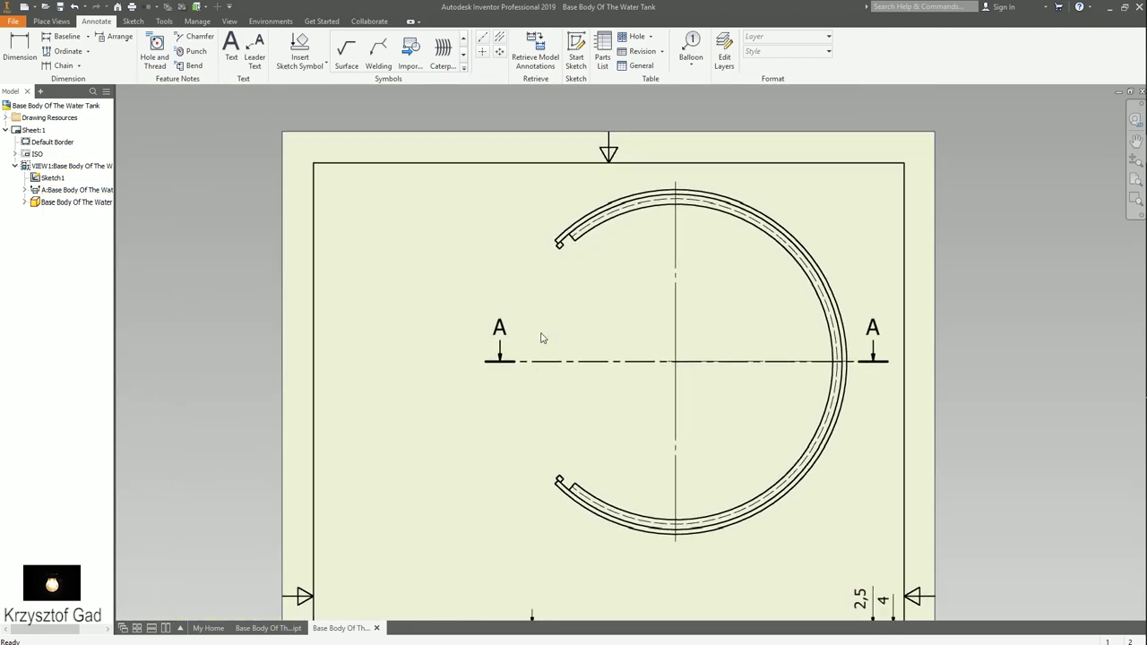
Step: Start a sketch in the base view and project the ring's outer arc into it
{"action": "left_click", "coordinate": [133, 21]}
{"action": "left_click", "coordinate": [52, 47]}
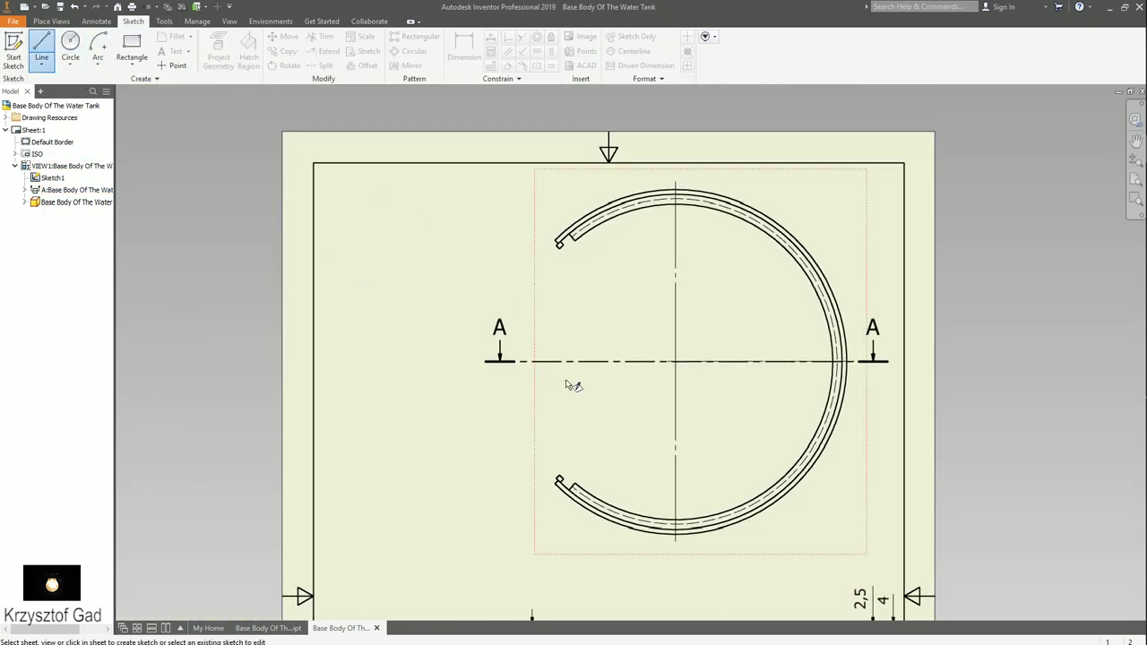
{"action": "left_click", "coordinate": [677, 373]}
{"action": "left_click", "coordinate": [685, 367]}
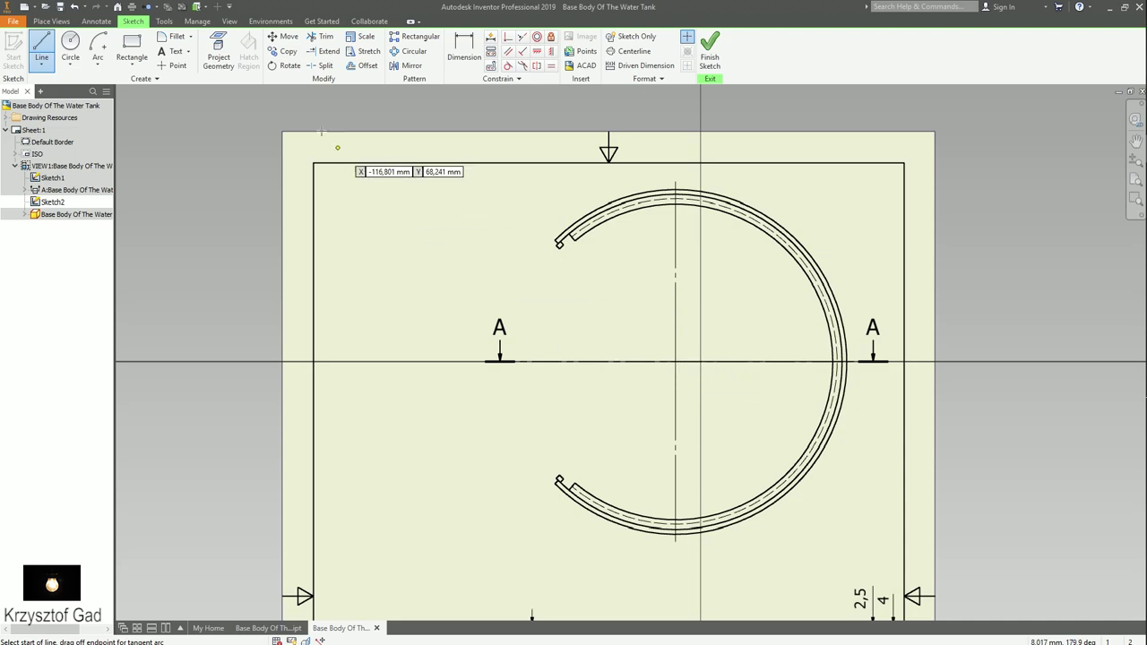
{"action": "left_click", "coordinate": [219, 49]}
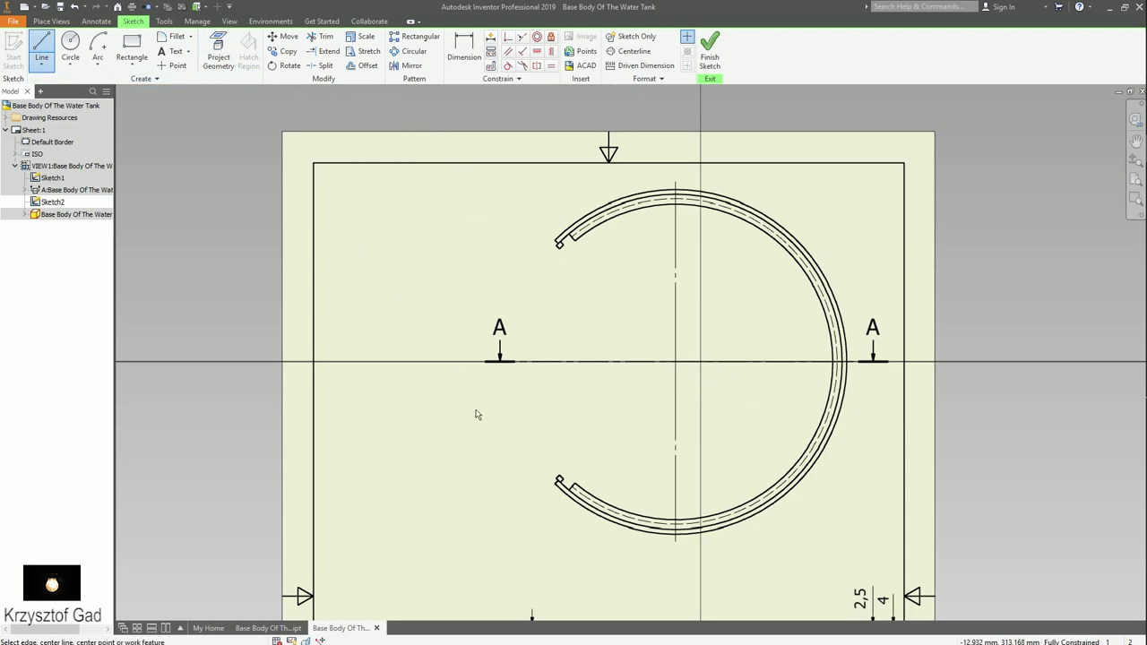
{"action": "left_click", "coordinate": [570, 503]}
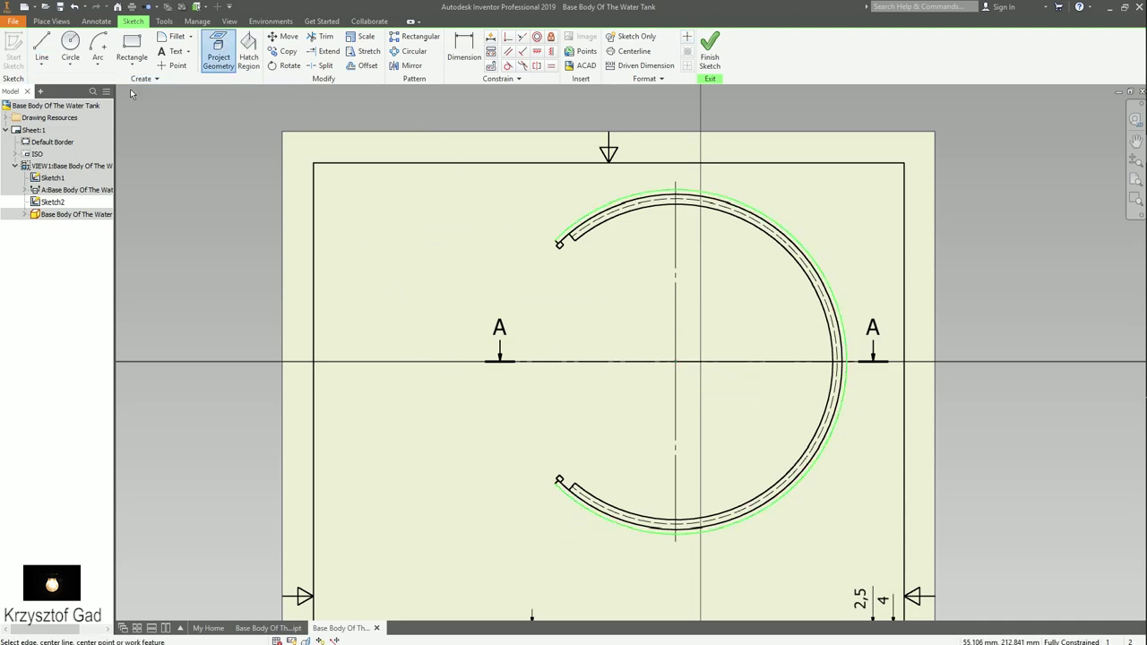
Step: Sketch a line diamond from the ring centre, with horizontal and vertical diagonals
{"action": "left_click", "coordinate": [45, 49]}
{"action": "left_click", "coordinate": [674, 361]}
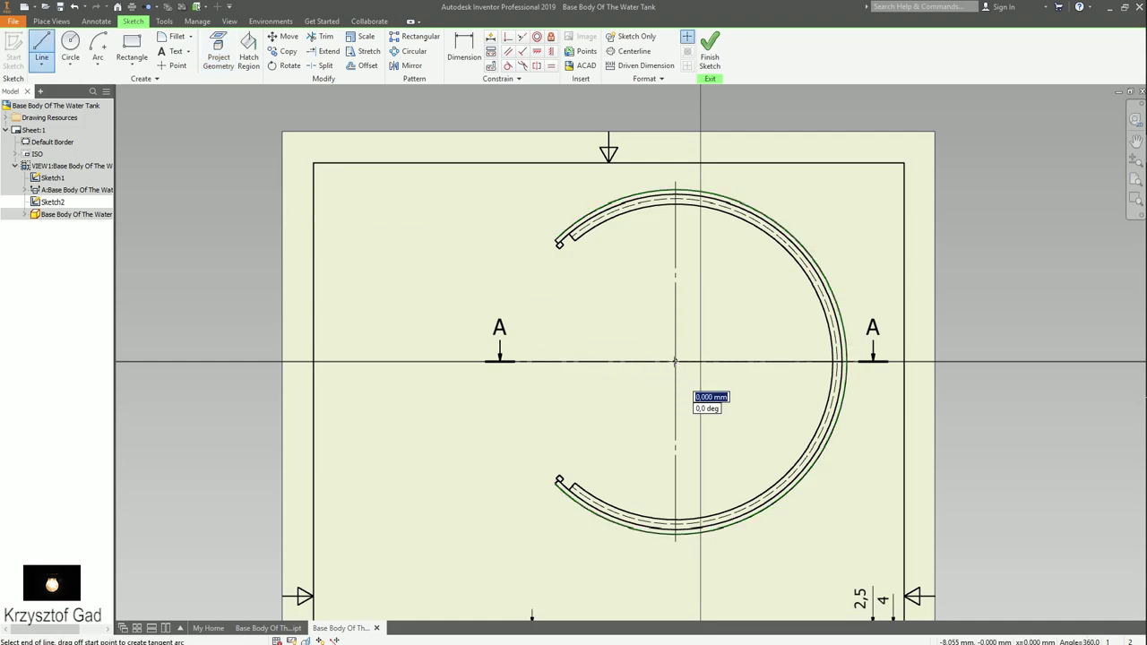
{"action": "left_click", "coordinate": [448, 575]}
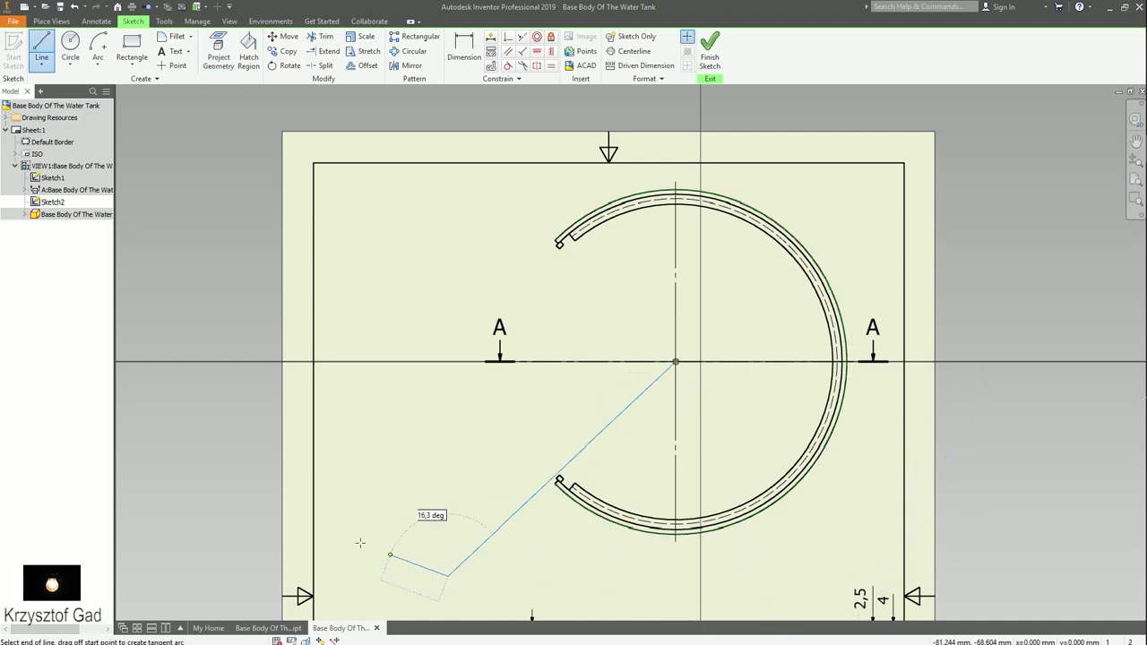
{"action": "left_click", "coordinate": [204, 361]}
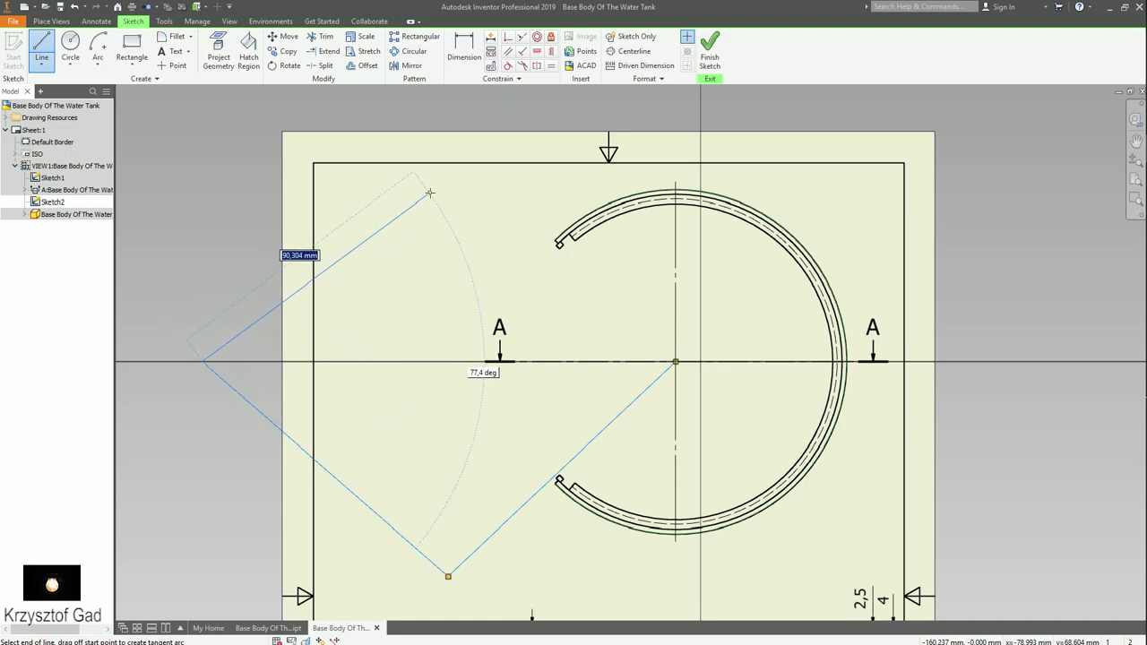
{"action": "left_click", "coordinate": [448, 182]}
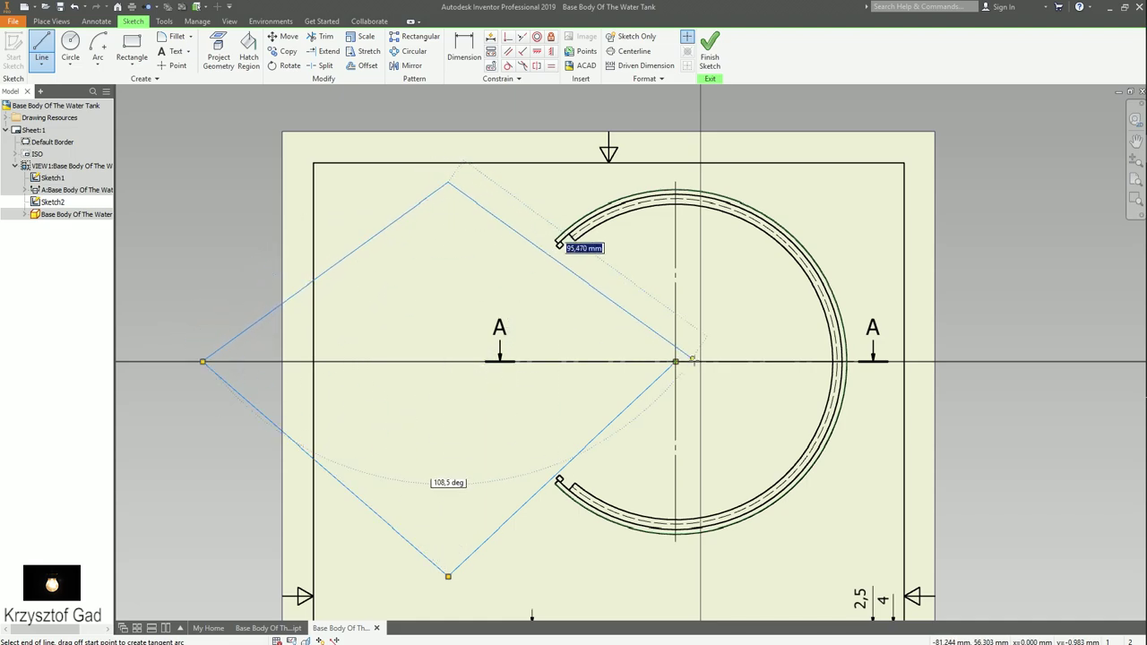
{"action": "left_click", "coordinate": [676, 362]}
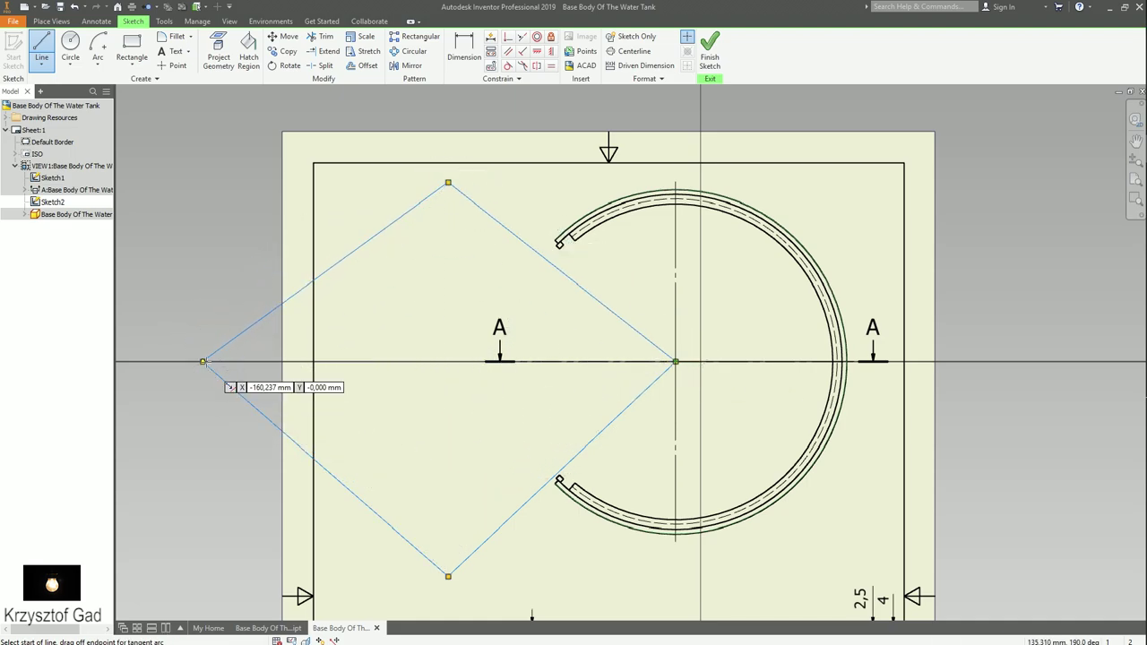
{"action": "left_click", "coordinate": [204, 361]}
{"action": "left_click", "coordinate": [676, 362]}
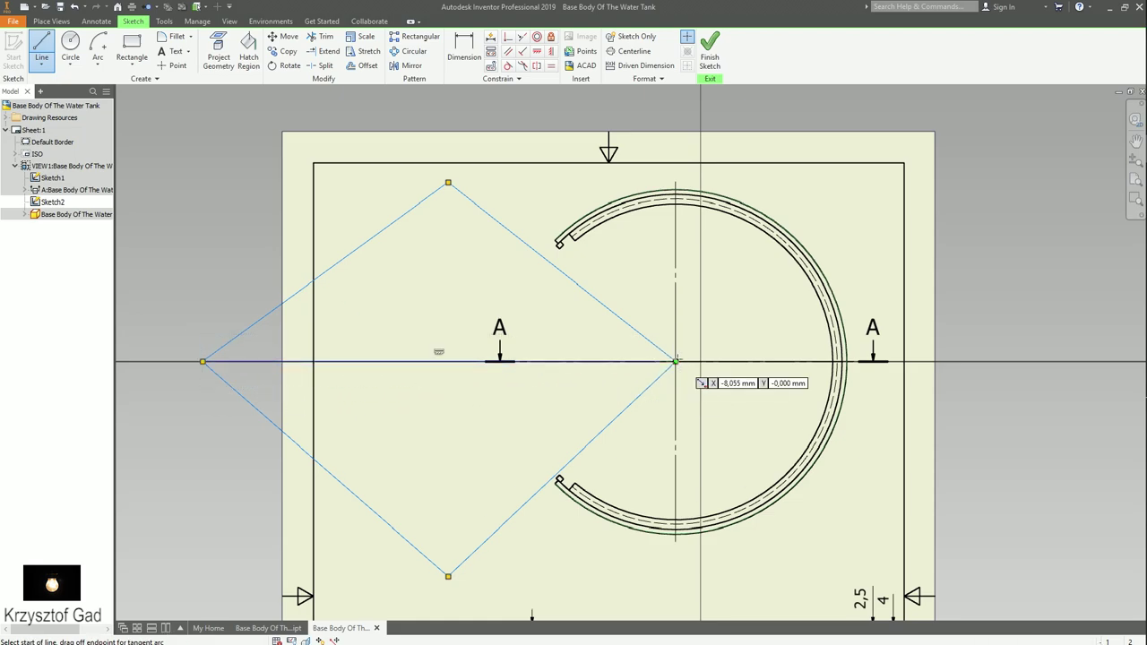
{"action": "left_click", "coordinate": [448, 576]}
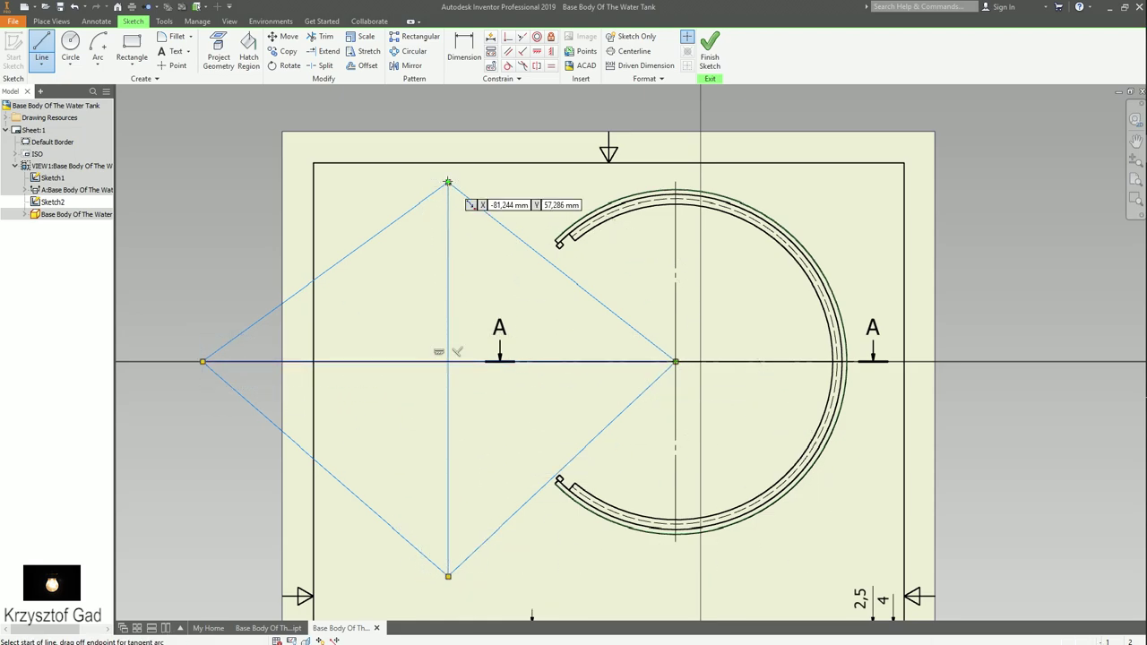
{"action": "left_click", "coordinate": [448, 182]}
Step: Draw a 160 diameter circle centred on the diamond's left corner
{"action": "left_click", "coordinate": [70, 45]}
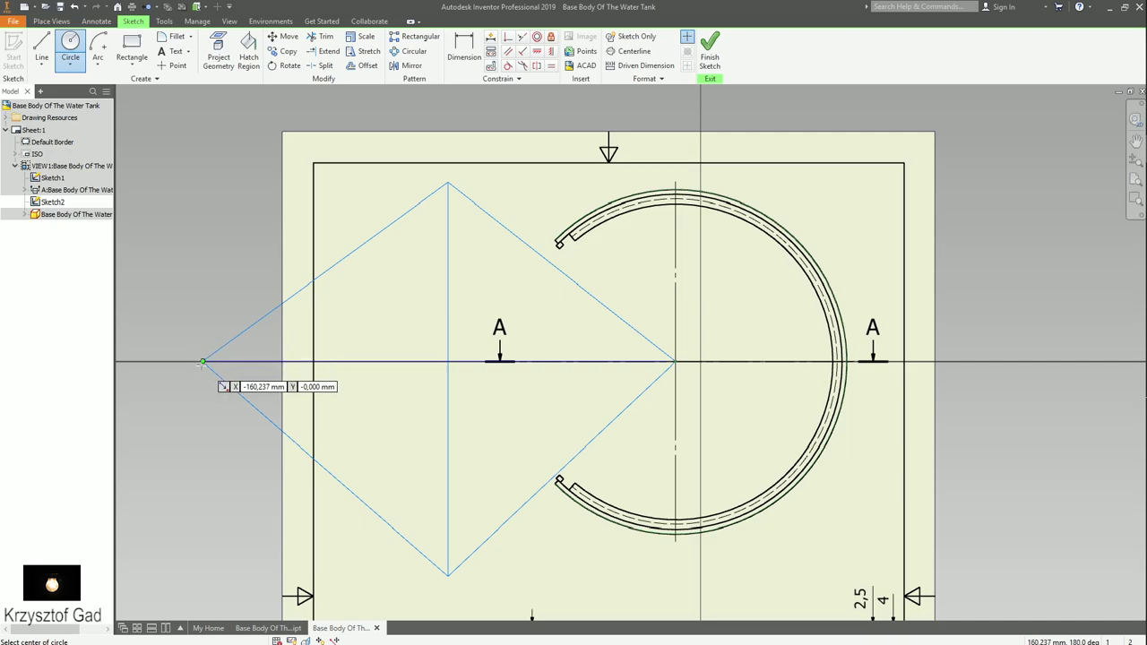
{"action": "left_click", "coordinate": [204, 361]}
{"action": "key", "text": "Return"}
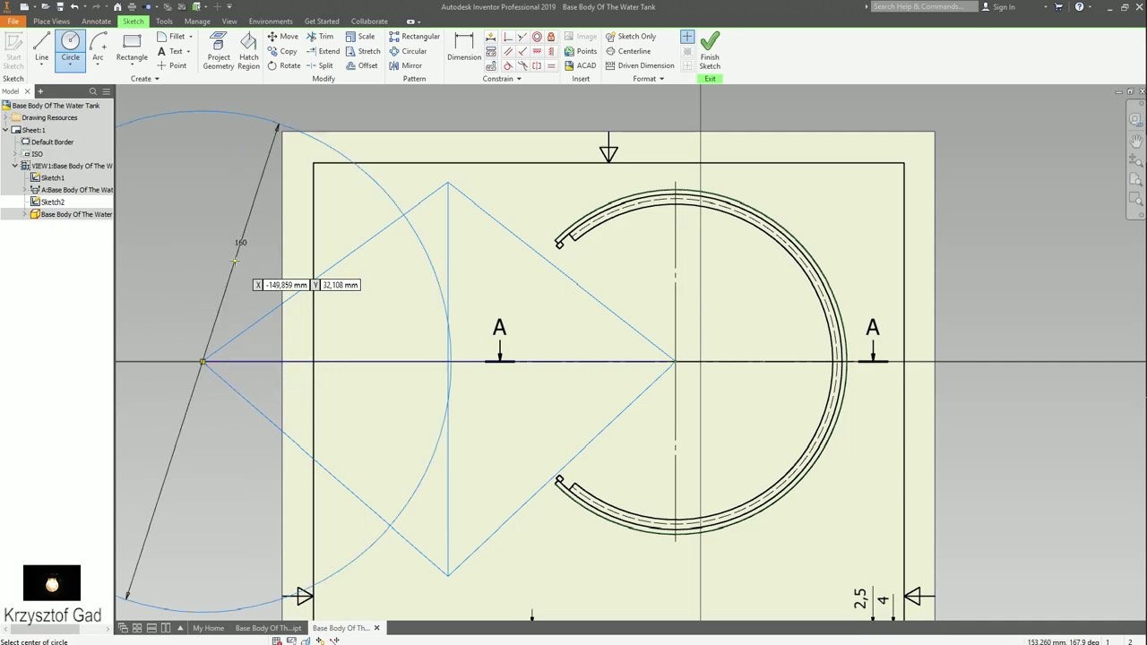
{"action": "scroll", "coordinate": [295, 263], "scroll_direction": "up", "scroll_amount": 1}
{"action": "key", "text": "d"}
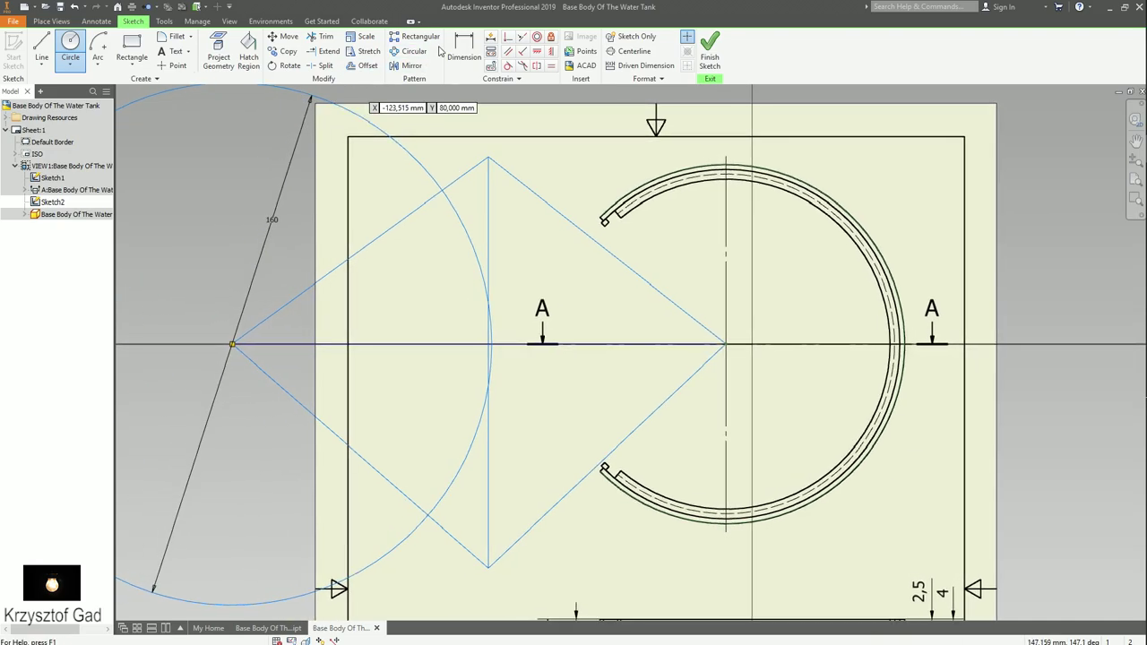
{"action": "left_click", "coordinate": [360, 259]}
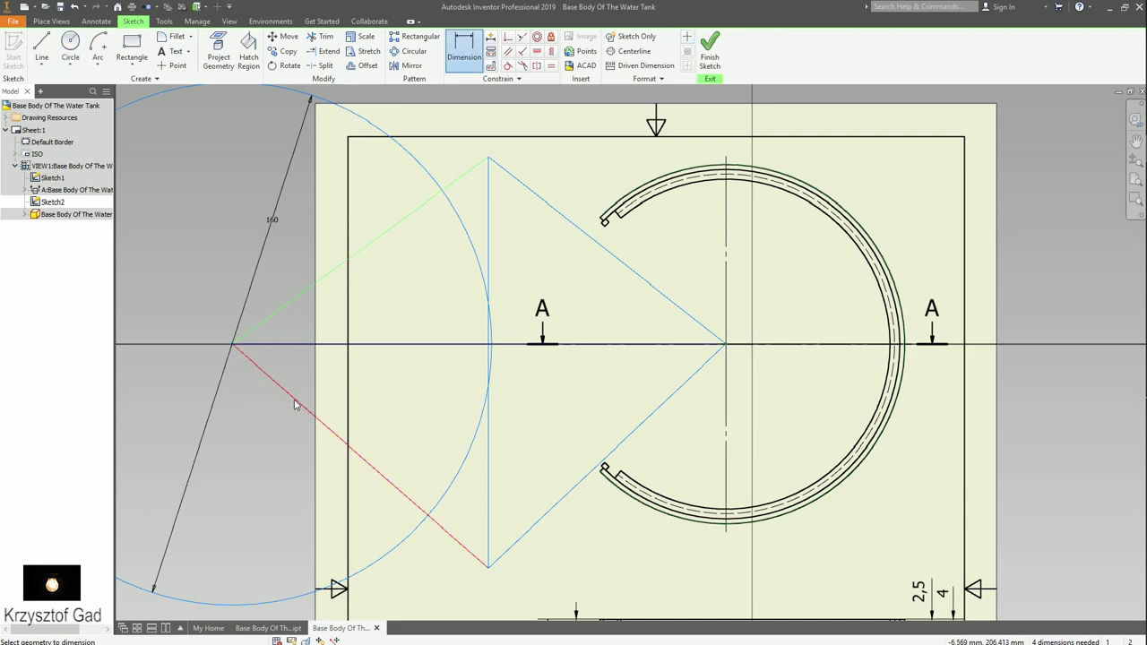
Step: Add 66°, 90° and 102° angle dimensions to the triangle, cancelling an over-constraining extra one
{"action": "left_click", "coordinate": [294, 405]}
{"action": "left_click", "coordinate": [296, 383]}
{"action": "key", "text": "Return"}
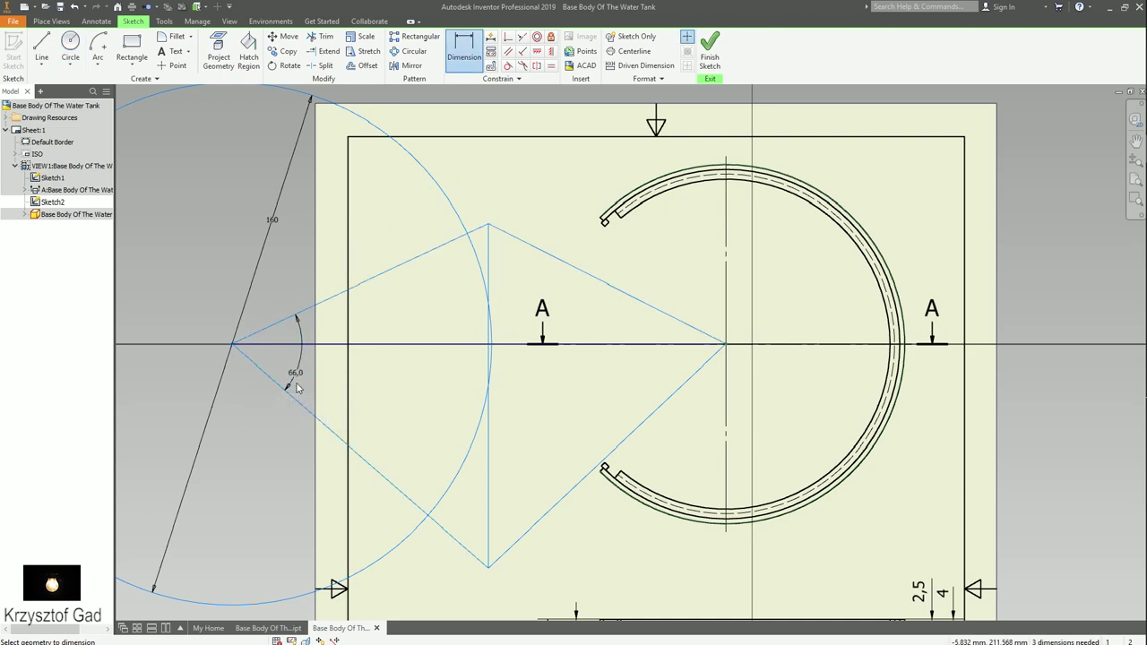
{"action": "left_click", "coordinate": [667, 376]}
{"action": "key", "text": "Return"}
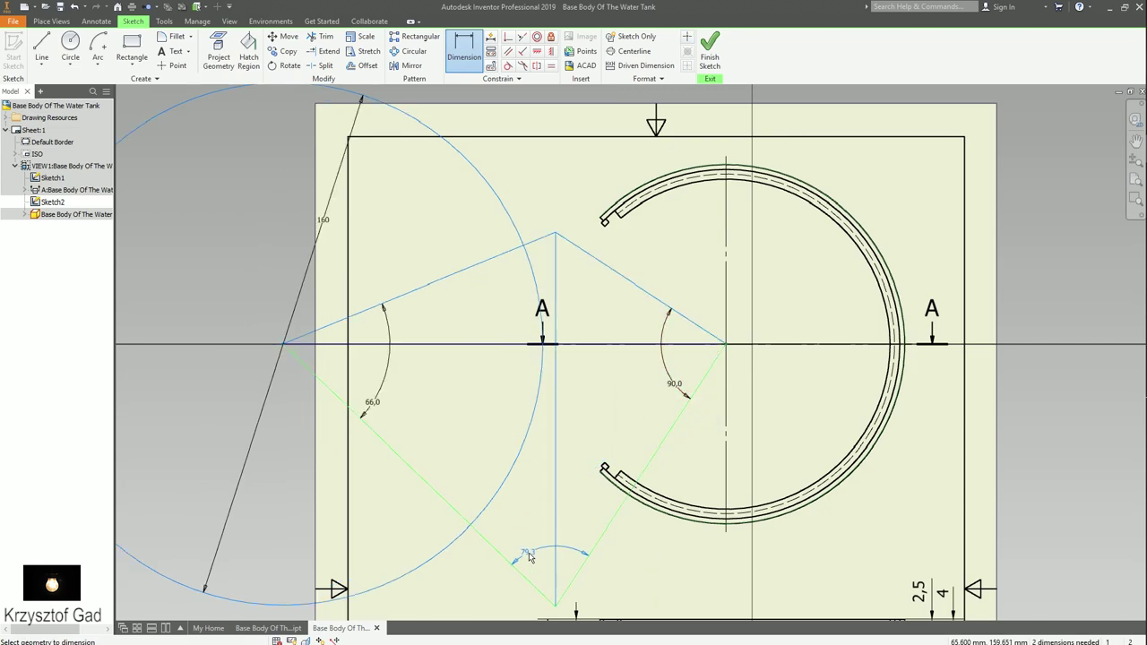
{"action": "left_click", "coordinate": [529, 557]}
{"action": "type", "text": "102"}
{"action": "key", "text": "Return"}
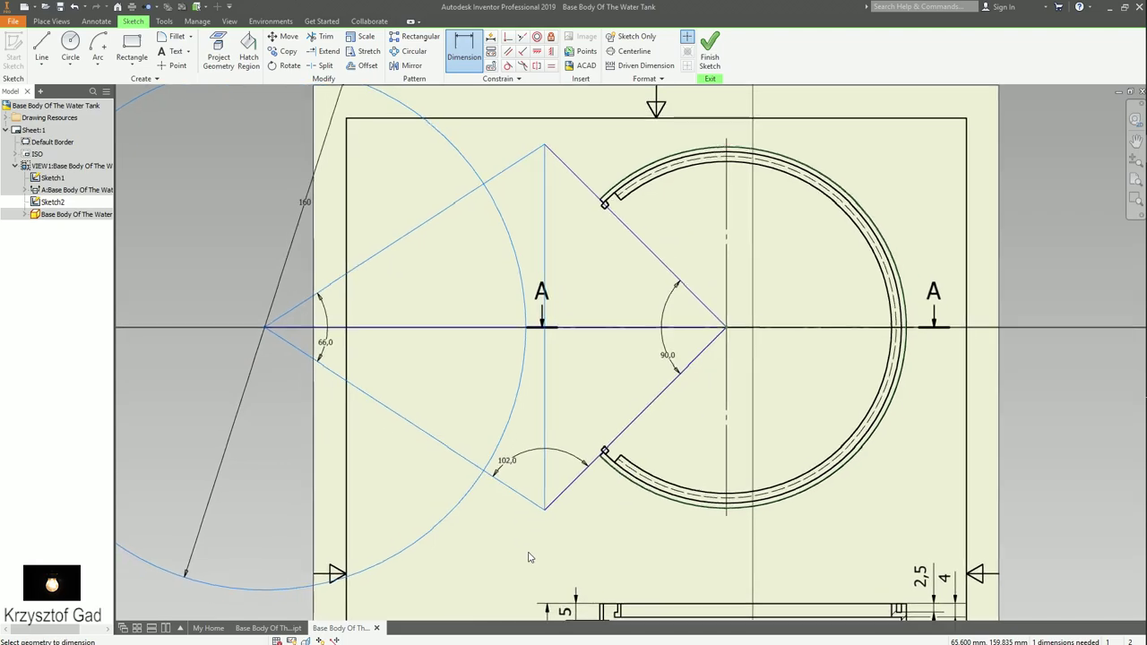
{"action": "scroll", "coordinate": [528, 557], "scroll_direction": "up", "scroll_amount": 3}
{"action": "middle_click_drag", "start_coordinate": [529, 557], "coordinate": [528, 622]}
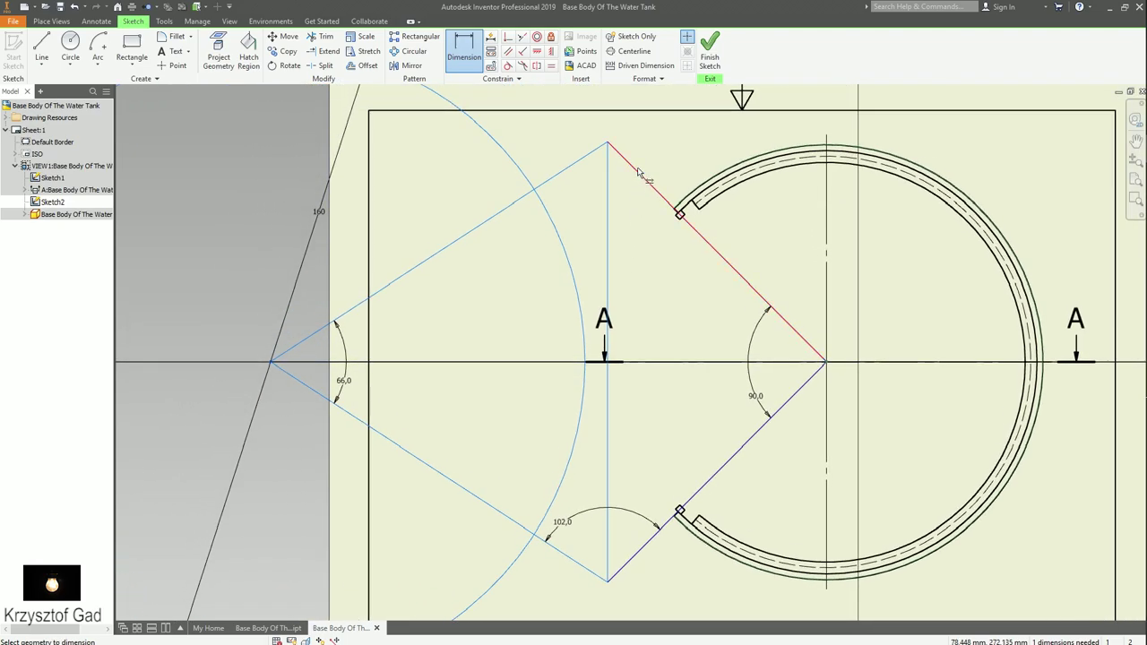
{"action": "left_click", "coordinate": [583, 158]}
{"action": "left_click", "coordinate": [588, 192]}
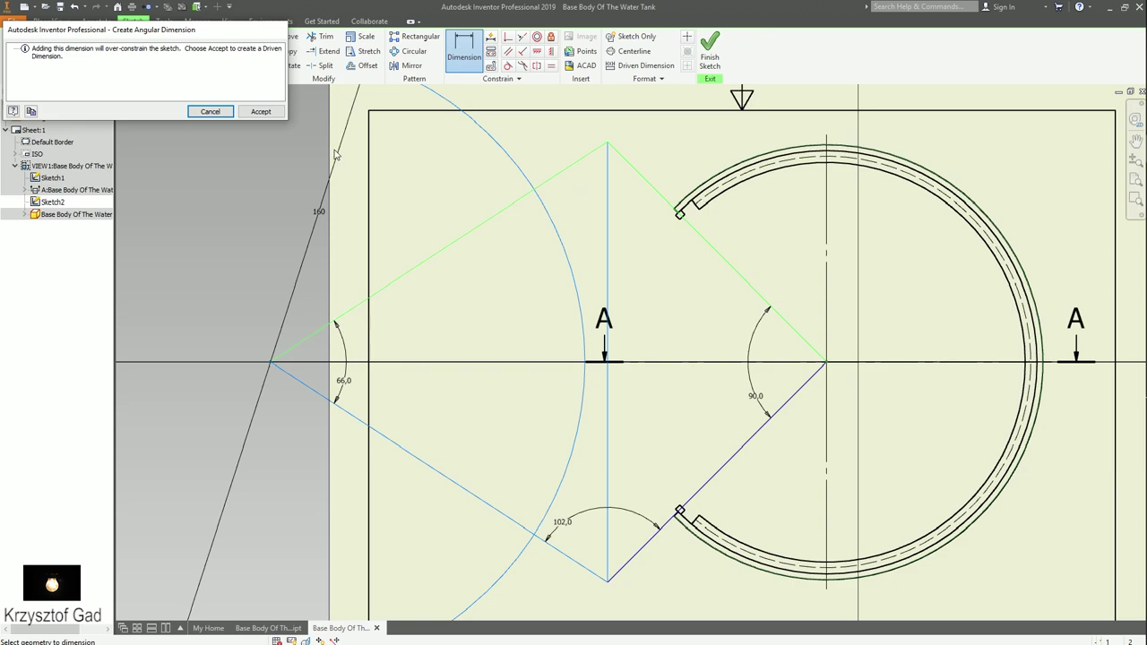
{"action": "key", "text": "Escape"}
{"action": "key", "text": "Escape"}
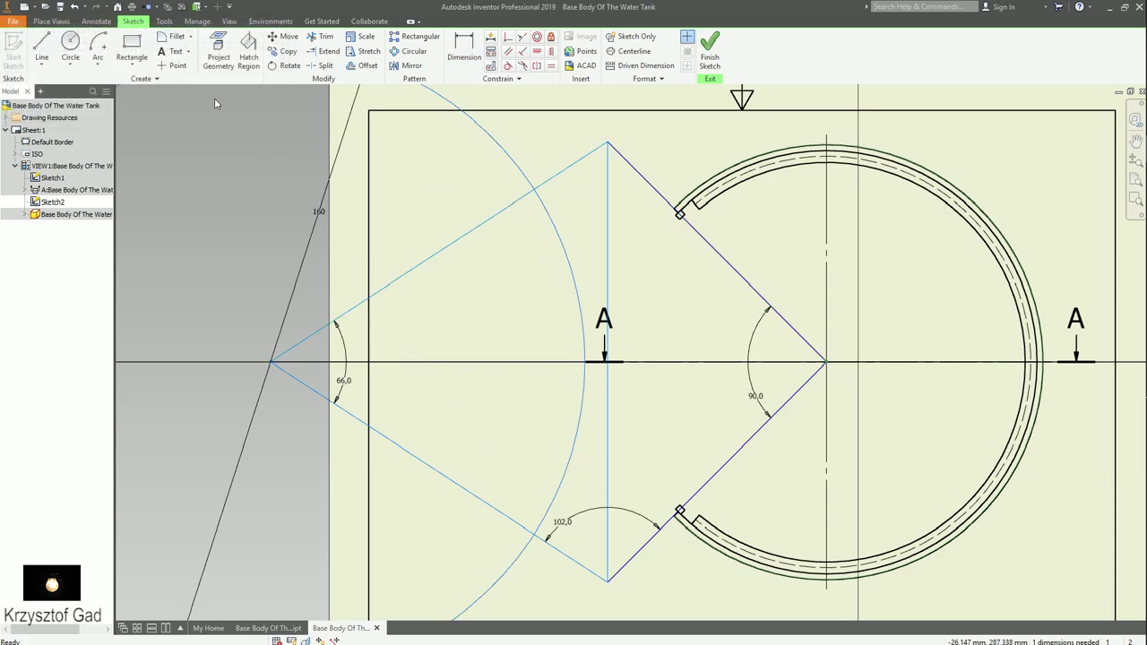
Step: Draw a centre-point arc at the bottom vertex between the diagonals, tangent to one diagonal
{"action": "left_click", "coordinate": [99, 49]}
{"action": "left_click", "coordinate": [606, 580]}
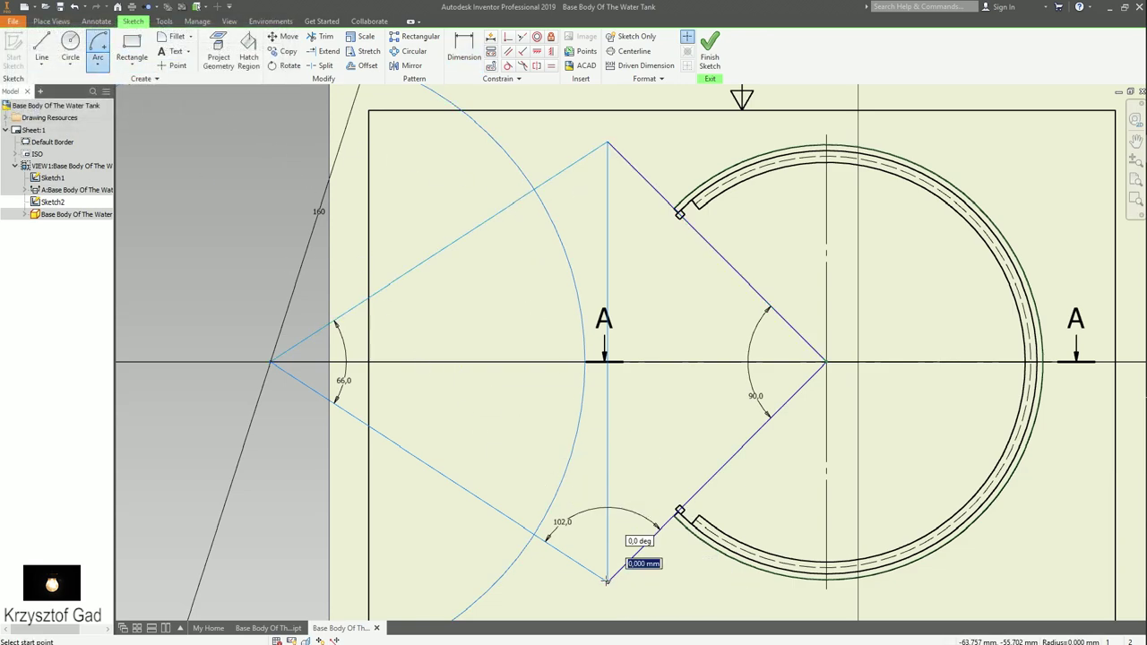
{"action": "left_click", "coordinate": [534, 536]}
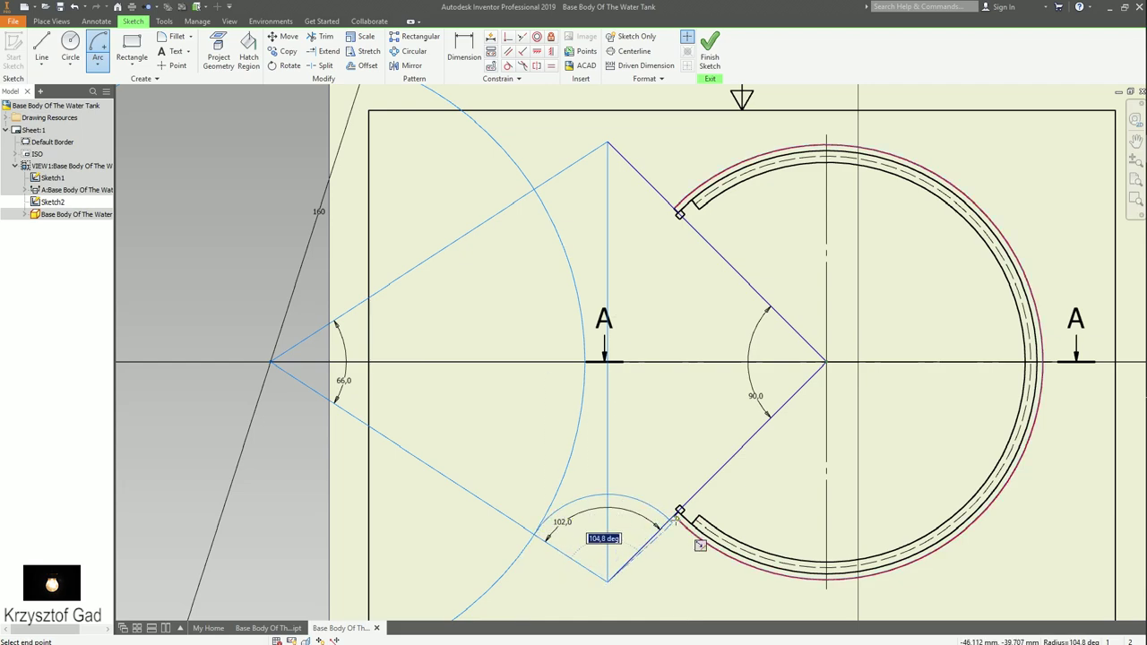
{"action": "left_click", "coordinate": [670, 520]}
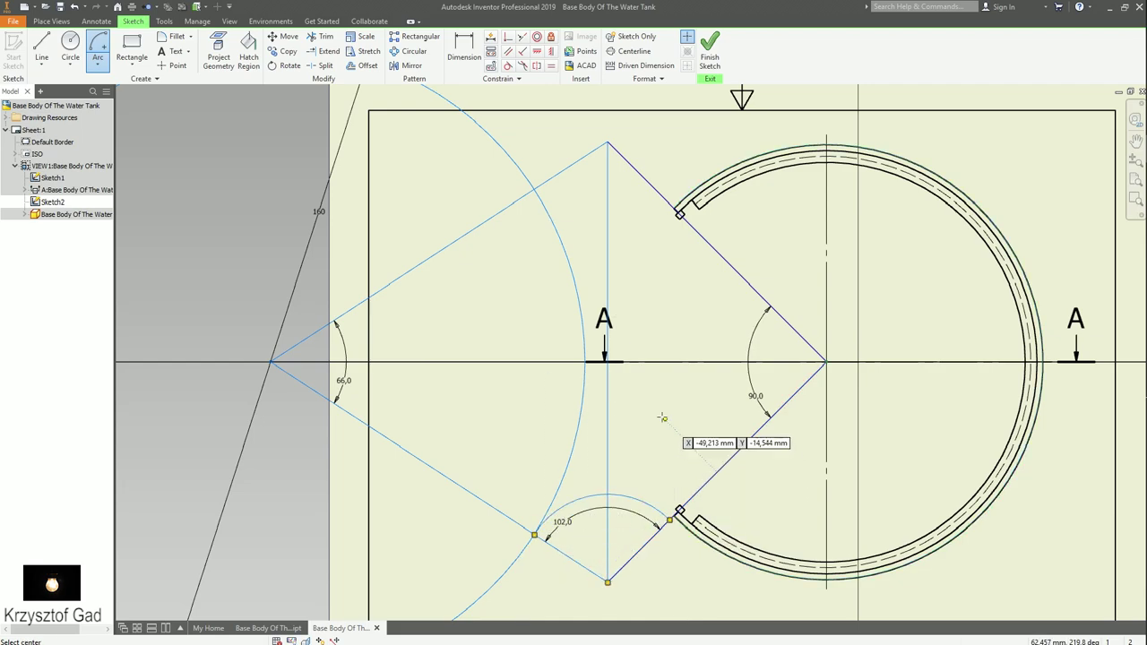
{"action": "left_click", "coordinate": [507, 66]}
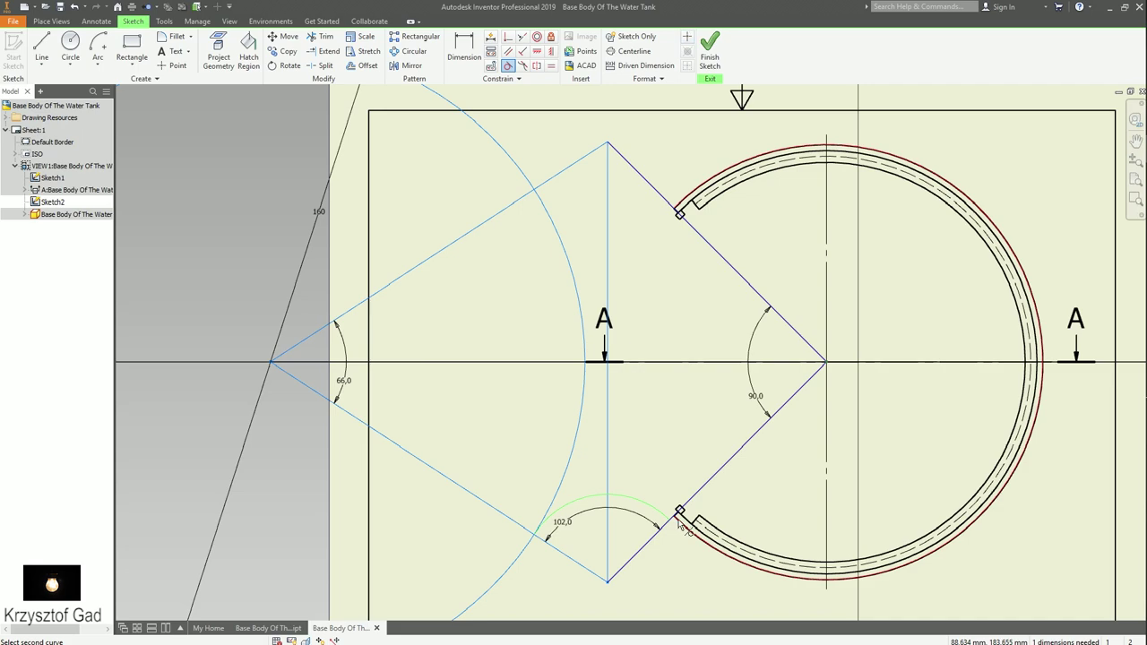
{"action": "left_click", "coordinate": [677, 520]}
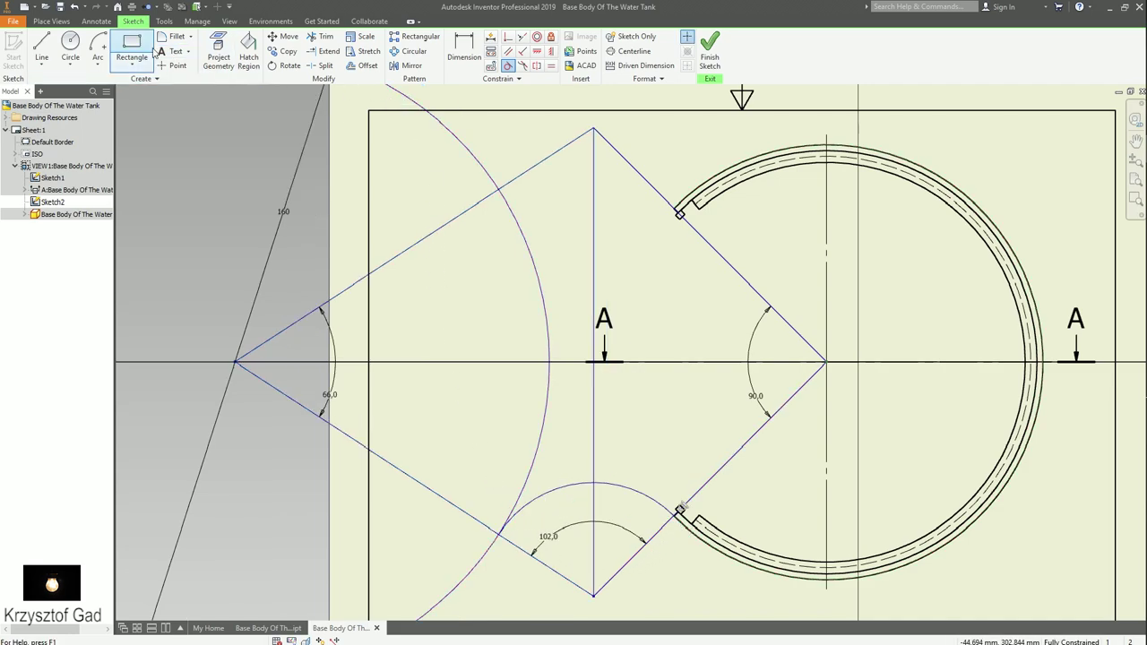
Step: Draw a centre-point arc at the top vertex spanning the two upper diagonals
{"action": "left_click", "coordinate": [97, 47]}
{"action": "left_click", "coordinate": [593, 130]}
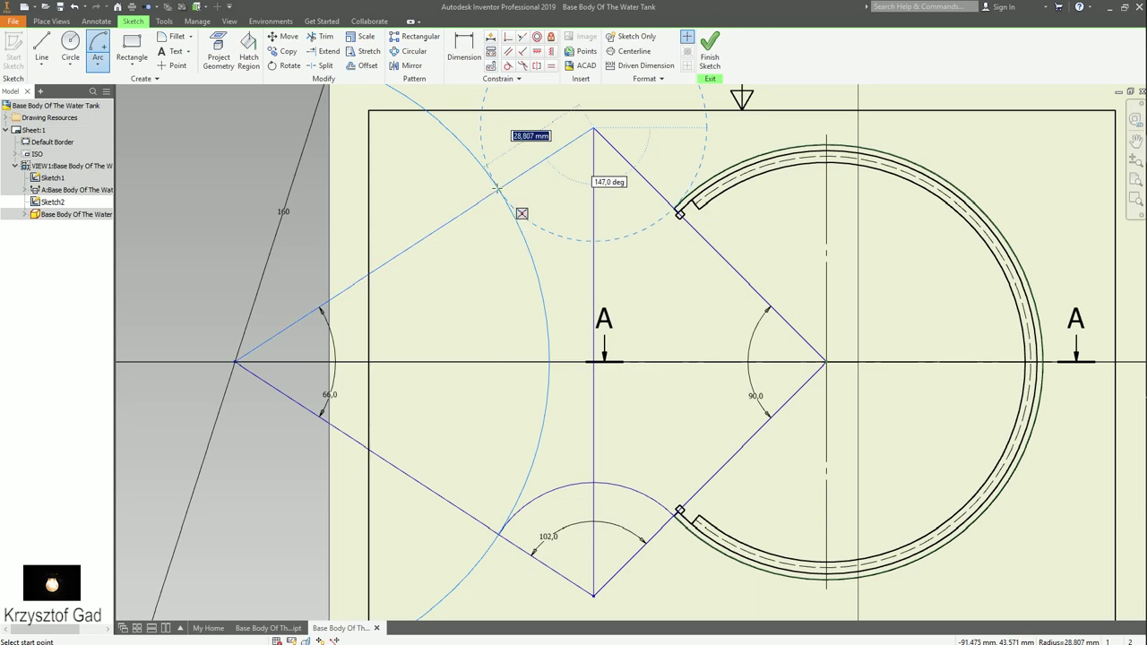
{"action": "left_click", "coordinate": [497, 189]}
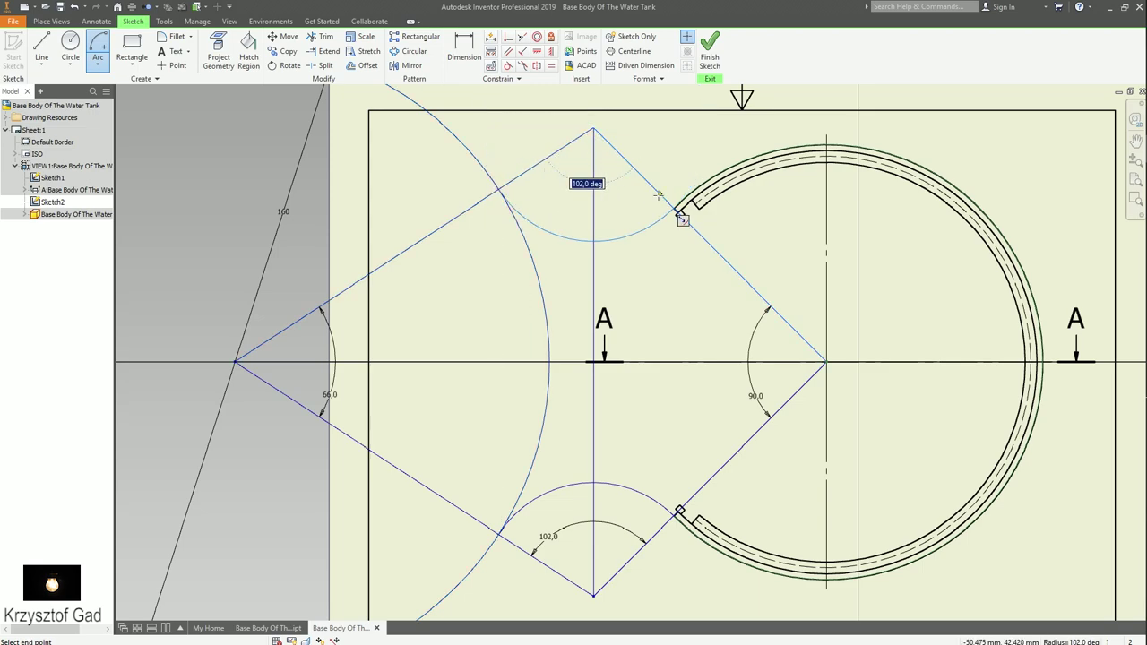
{"action": "left_click", "coordinate": [641, 225]}
{"action": "left_click", "coordinate": [261, 114]}
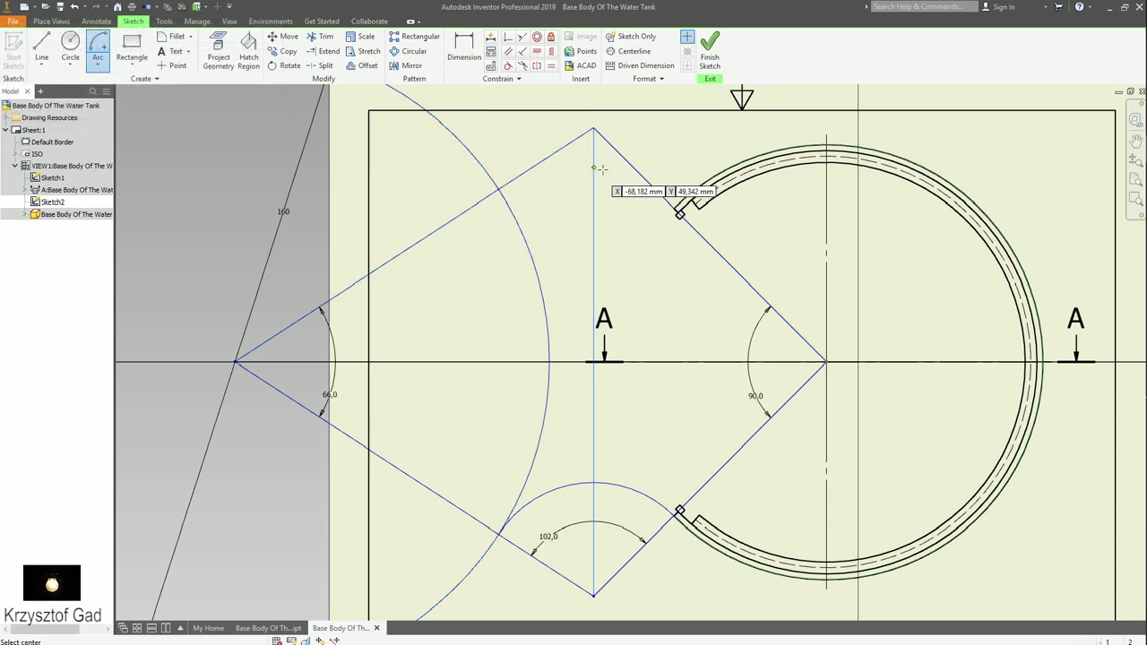
{"action": "left_click", "coordinate": [593, 129]}
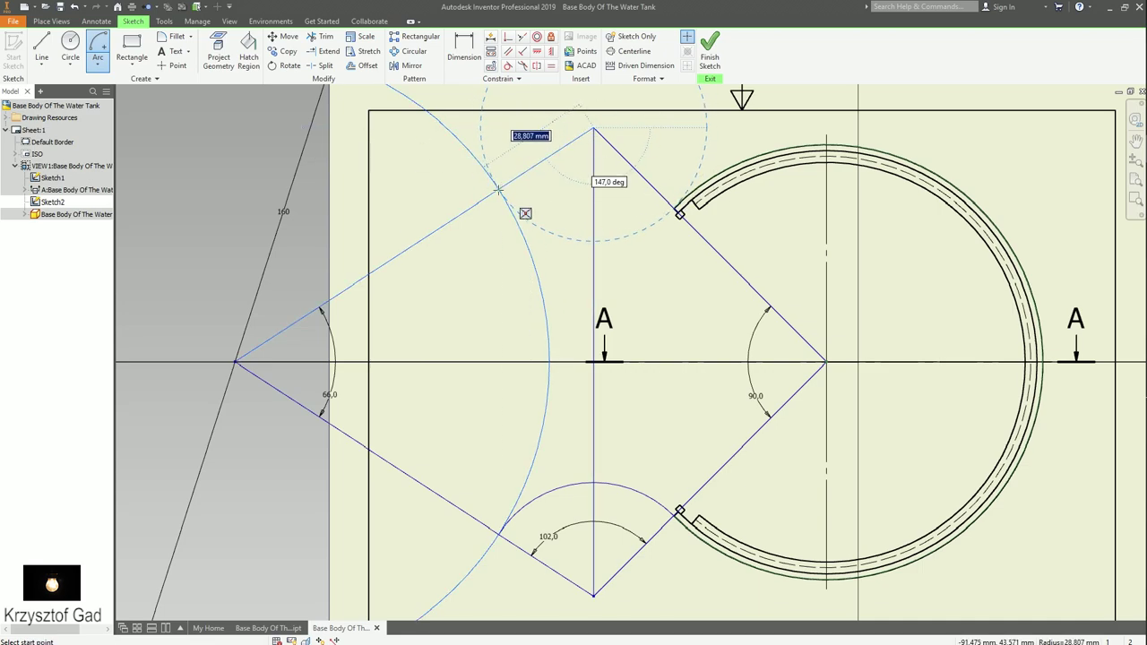
{"action": "left_click", "coordinate": [499, 190]}
{"action": "left_click", "coordinate": [674, 209]}
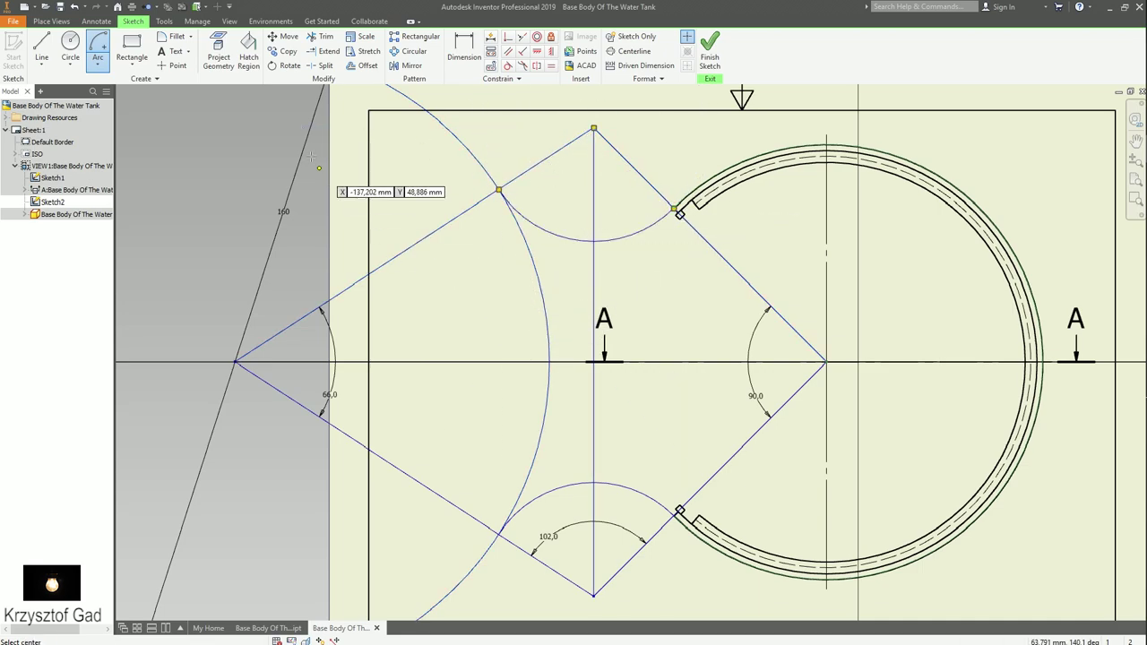
Step: Draw a vertical helper line left of the triangle, extending above the sketch
{"action": "key", "text": "l"}
{"action": "scroll", "coordinate": [700, 352], "scroll_direction": "down", "scroll_amount": 3}
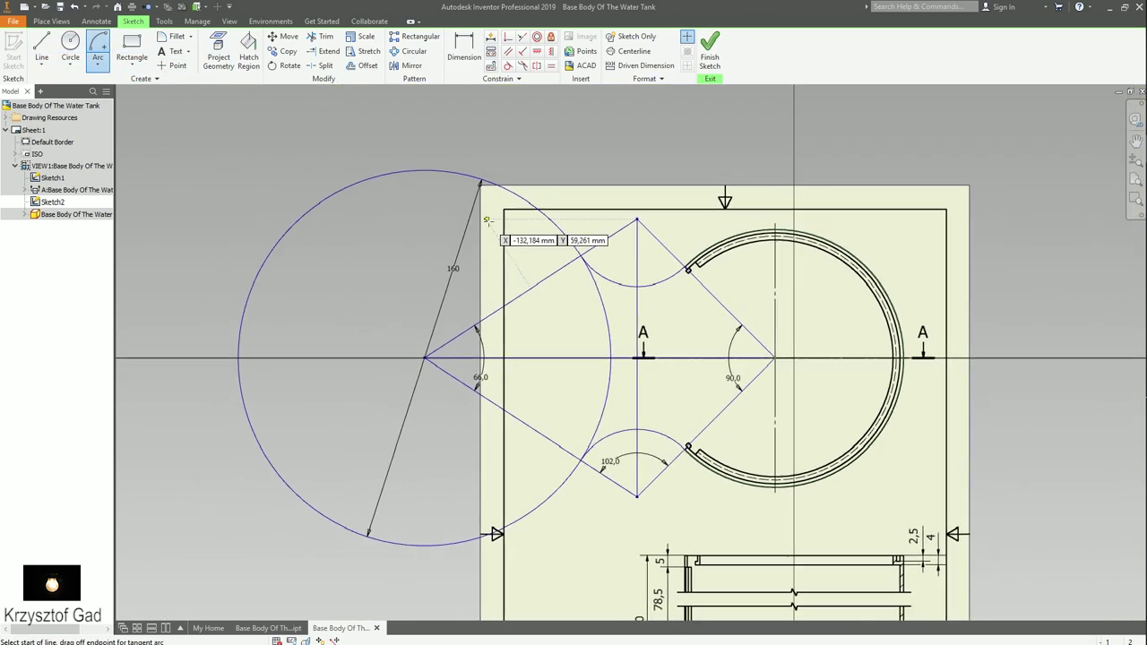
{"action": "left_click", "coordinate": [427, 359]}
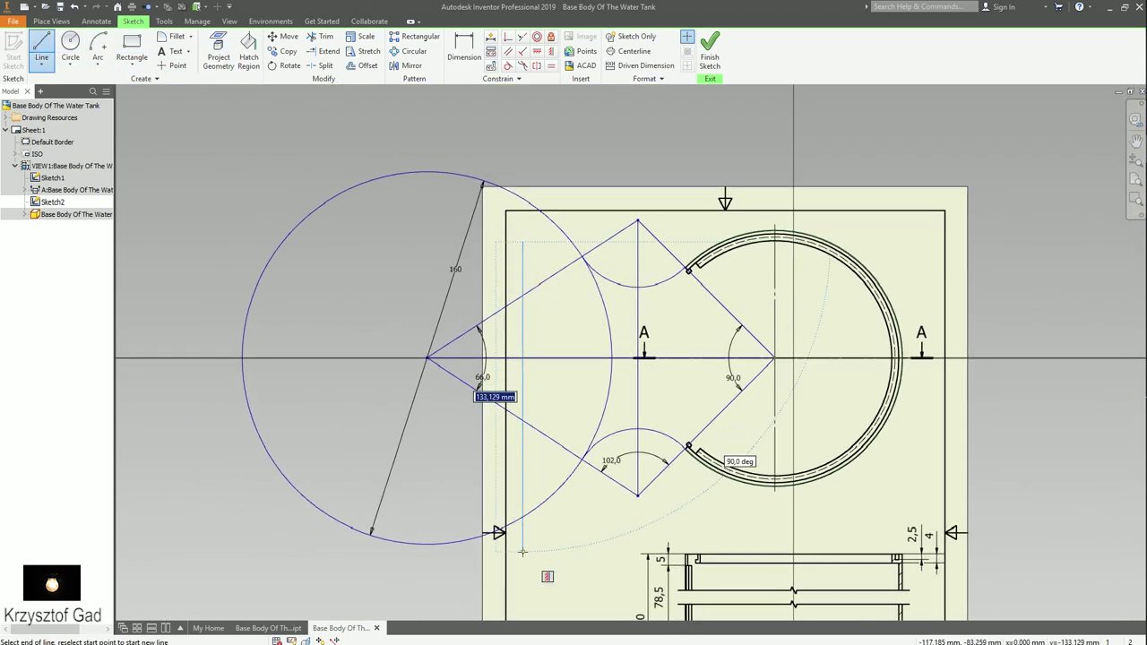
{"action": "left_click", "coordinate": [523, 551]}
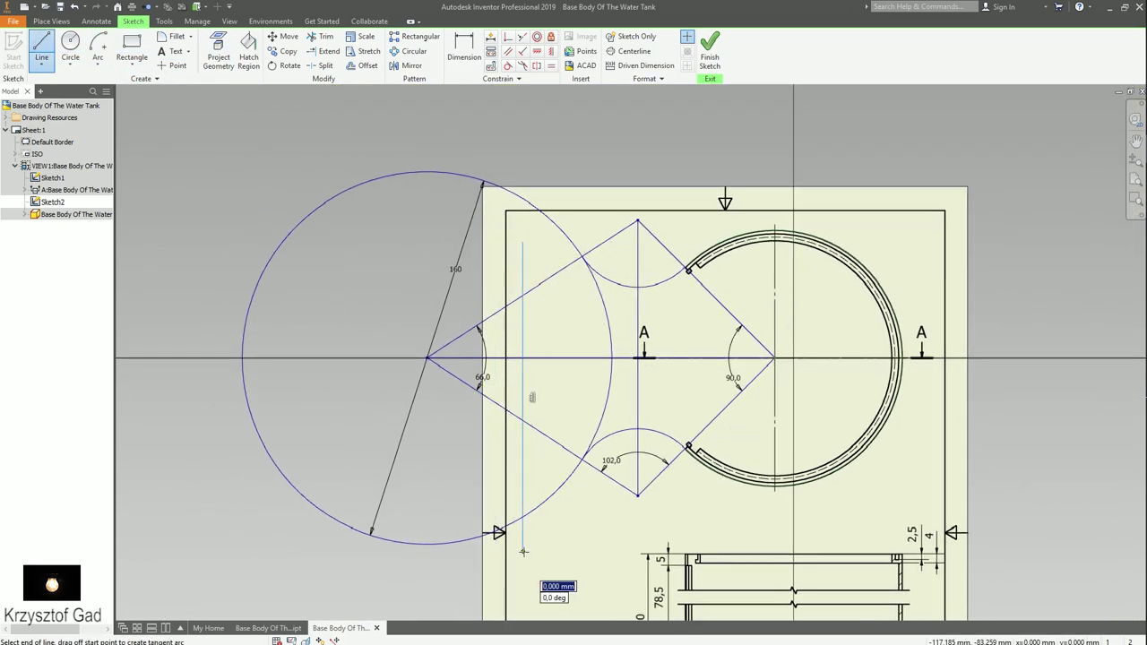
{"action": "left_click", "coordinate": [523, 152]}
{"action": "key", "text": "Escape"}
Step: Trim the upper-left diagonal back to the vertical helper line
{"action": "key", "text": "x"}
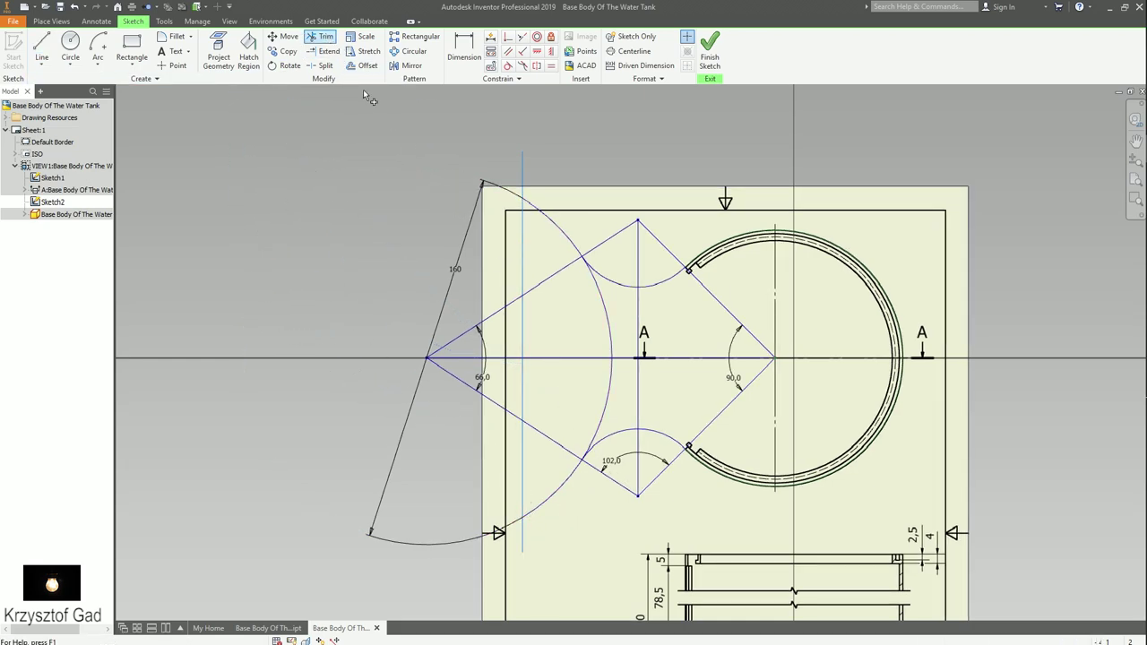
{"action": "left_click", "coordinate": [516, 309]}
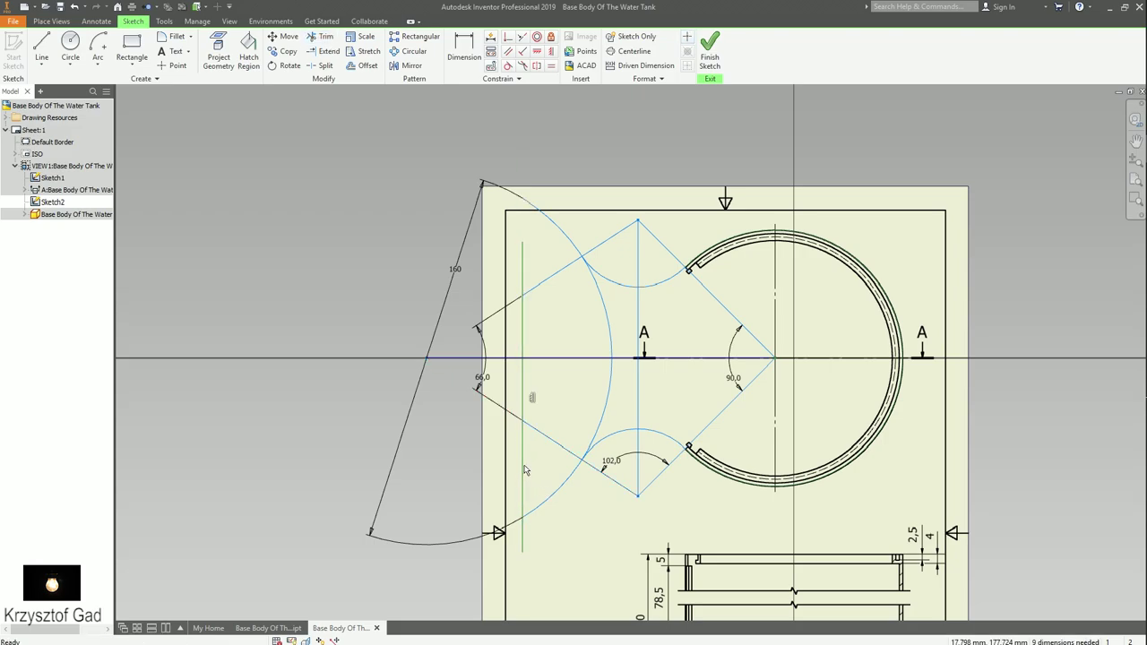
{"action": "scroll", "coordinate": [698, 330], "scroll_direction": "up", "scroll_amount": 3}
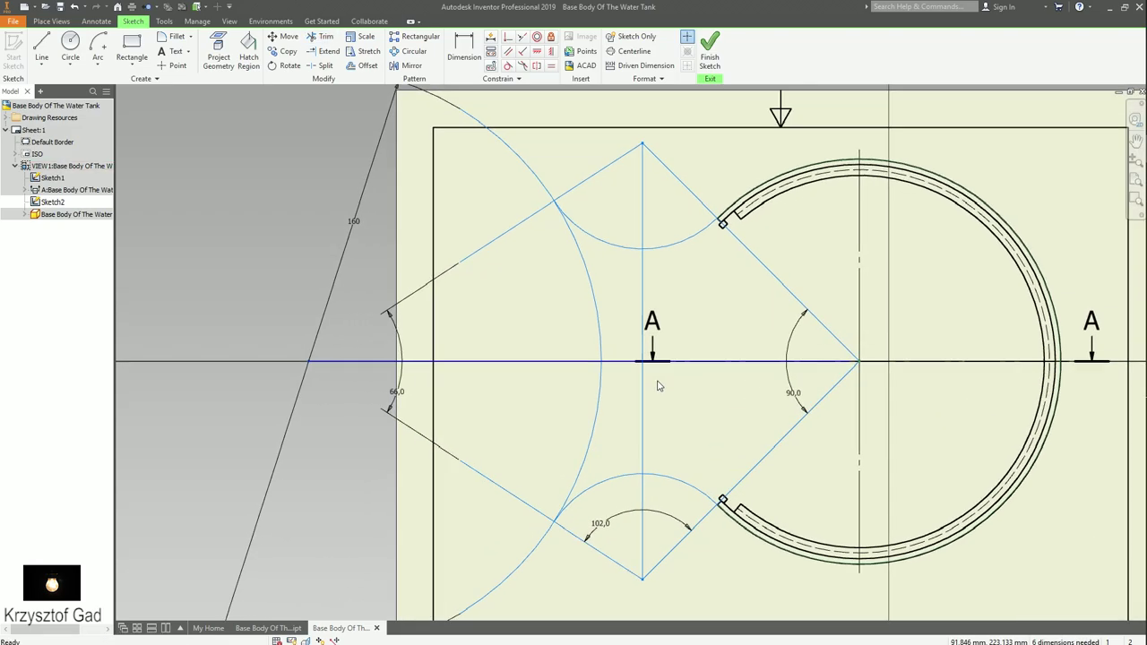
Step: Delete the leftover sketch geometry and the vertical helper line
{"action": "right_click", "coordinate": [487, 368]}
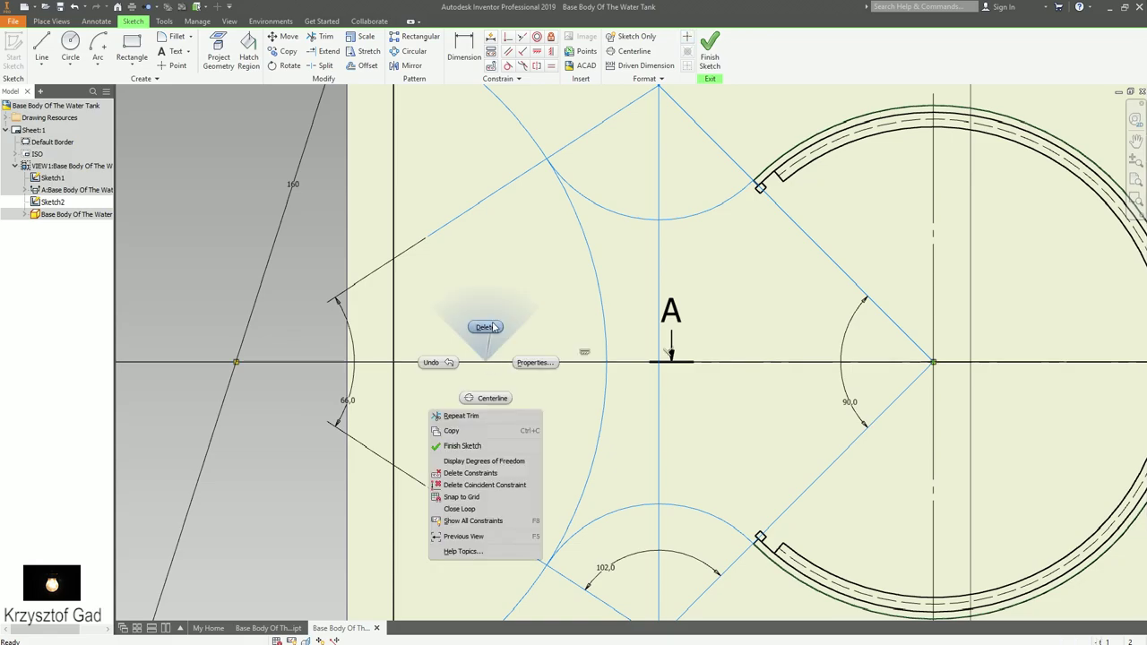
{"action": "left_click", "coordinate": [479, 325]}
{"action": "right_click", "coordinate": [663, 414]}
{"action": "left_click", "coordinate": [663, 376]}
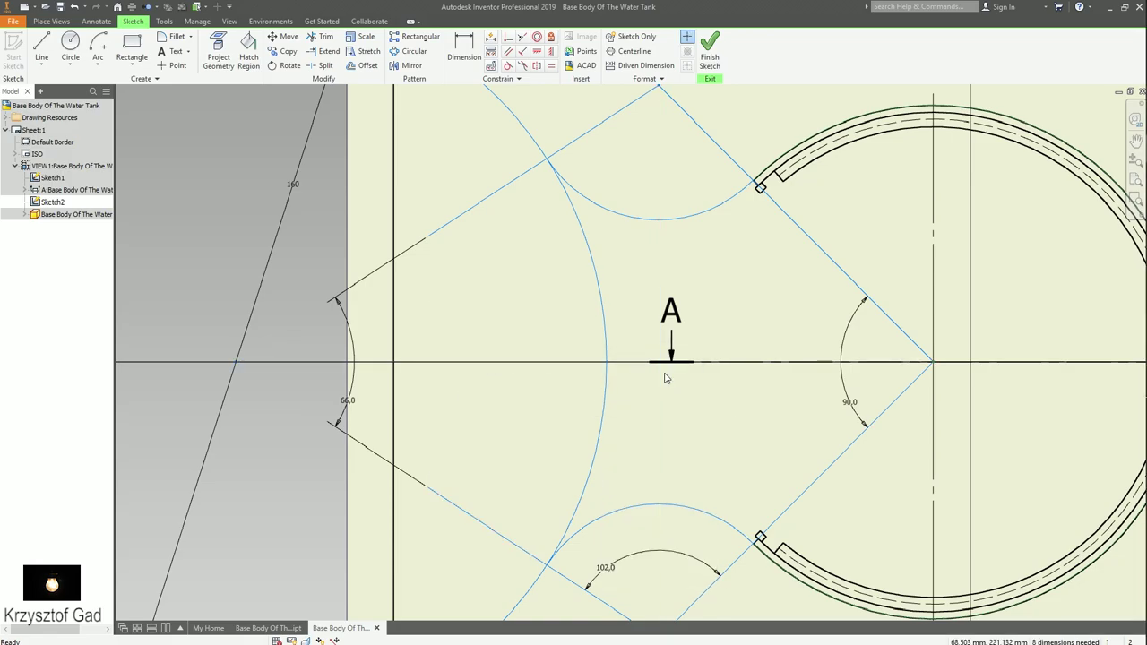
{"action": "scroll", "coordinate": [663, 381], "scroll_direction": "down", "scroll_amount": 2}
Step: Set the upper-right and upper-left diagonals to the Dash Dot line type
{"action": "right_click", "coordinate": [652, 197]}
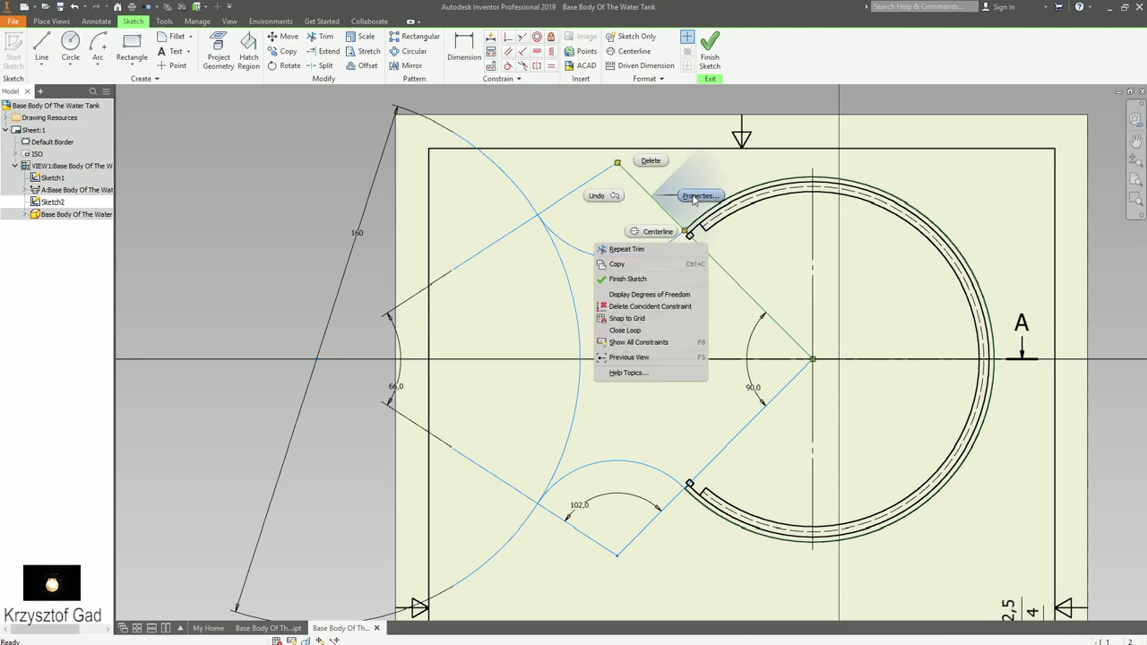
{"action": "left_click", "coordinate": [695, 197]}
{"action": "left_click", "coordinate": [224, 127]}
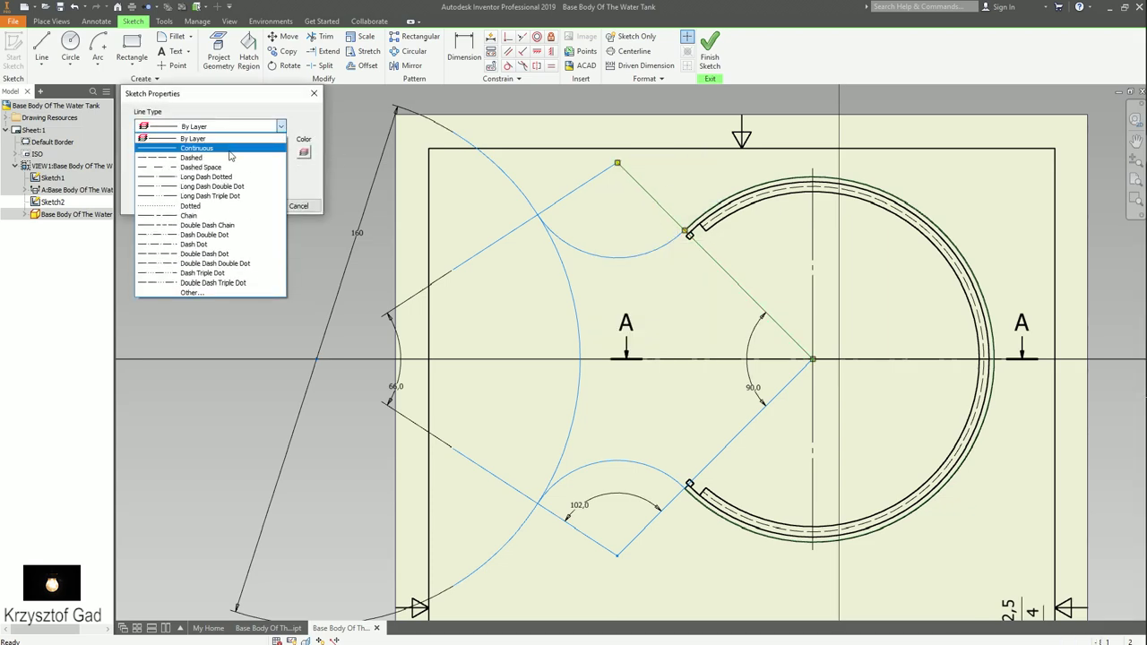
{"action": "left_click", "coordinate": [261, 244]}
{"action": "left_click", "coordinate": [261, 206]}
{"action": "right_click", "coordinate": [510, 237]}
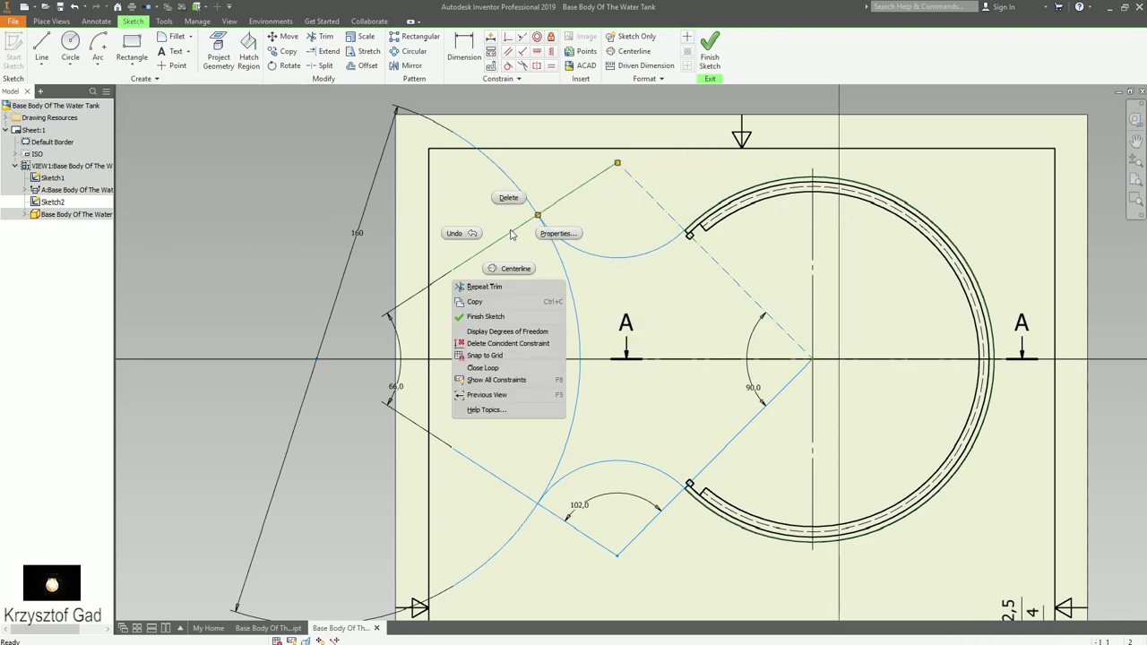
{"action": "left_click", "coordinate": [550, 235]}
{"action": "left_click", "coordinate": [239, 134]}
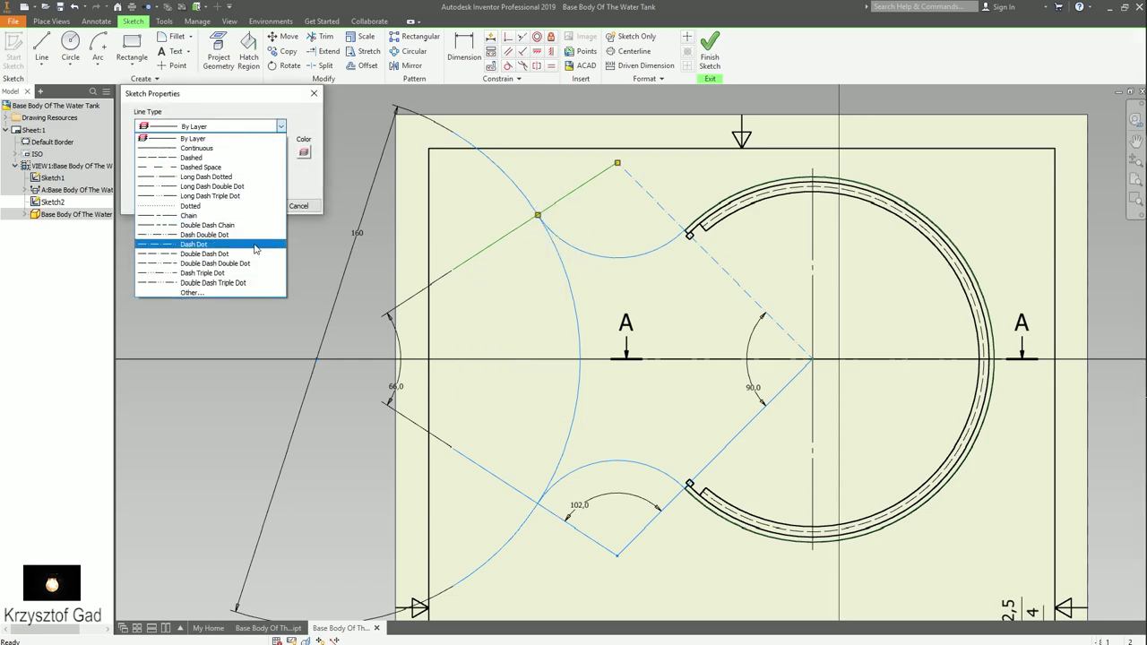
{"action": "left_click", "coordinate": [224, 248]}
{"action": "left_click", "coordinate": [261, 206]}
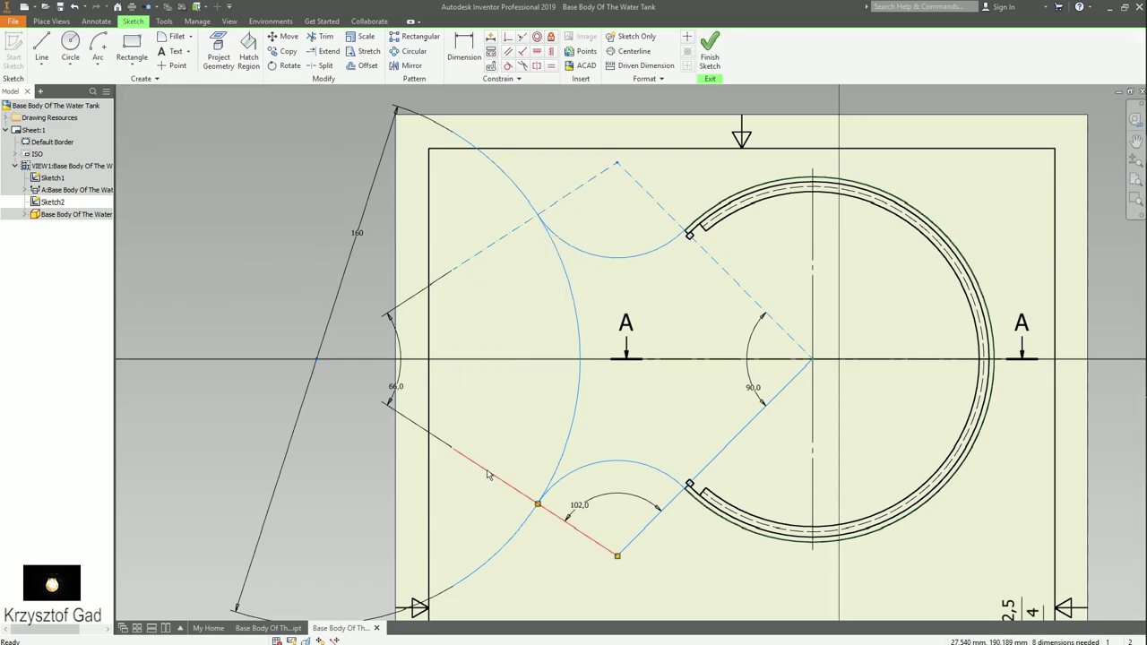
Step: Make the lower-left and lower-right lines Dash Dot, finish the sketch, and reopen it
{"action": "right_click", "coordinate": [488, 475]}
{"action": "left_click", "coordinate": [530, 473]}
{"action": "left_click", "coordinate": [238, 127]}
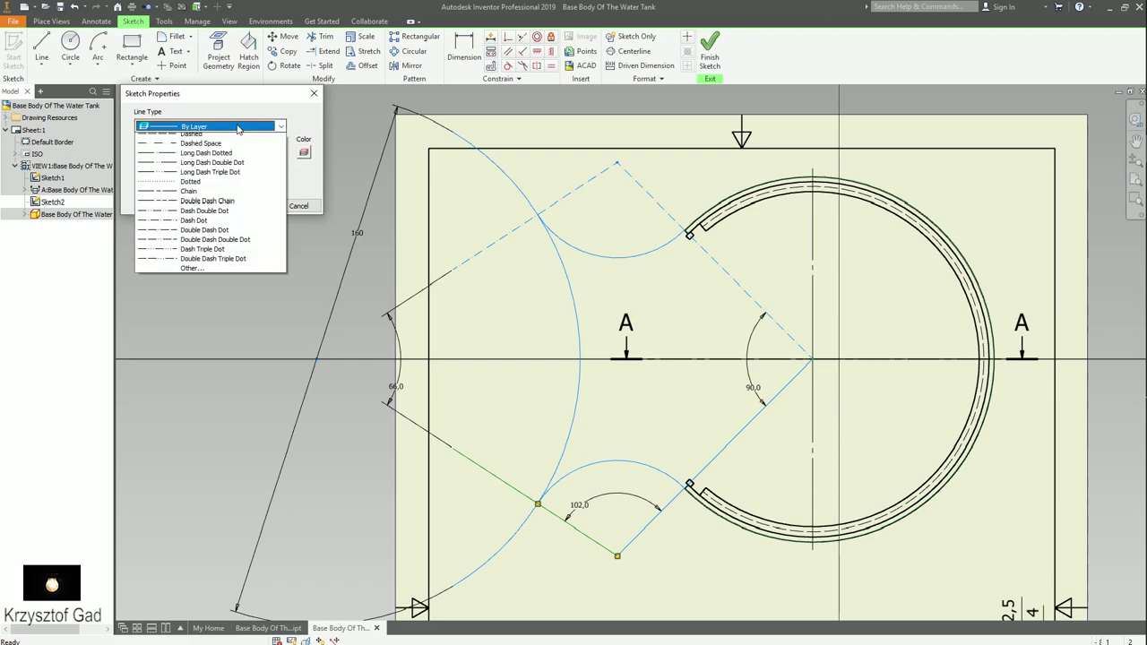
{"action": "left_click", "coordinate": [224, 246]}
{"action": "left_click", "coordinate": [261, 206]}
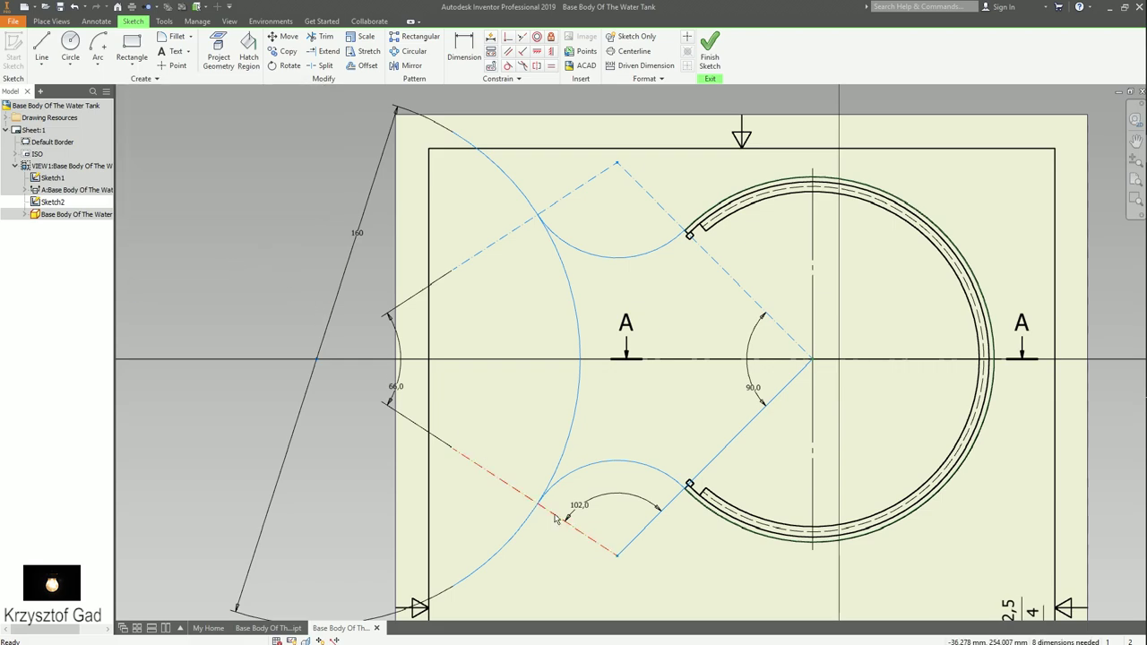
{"action": "right_click", "coordinate": [640, 537]}
{"action": "left_click", "coordinate": [682, 534]}
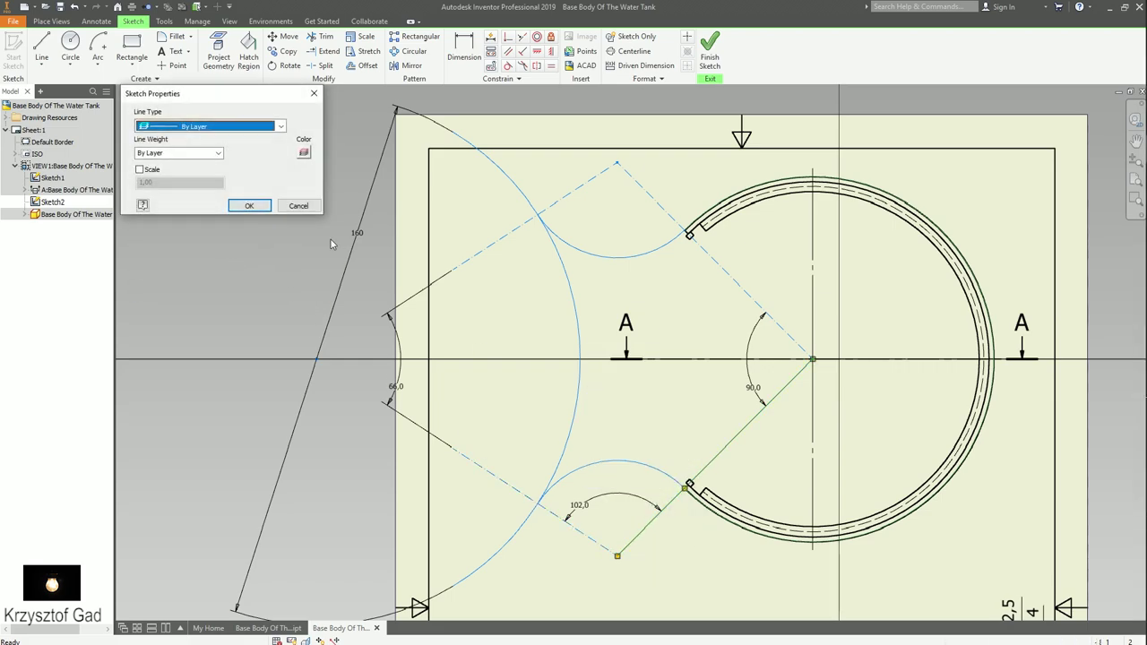
{"action": "left_click", "coordinate": [199, 127]}
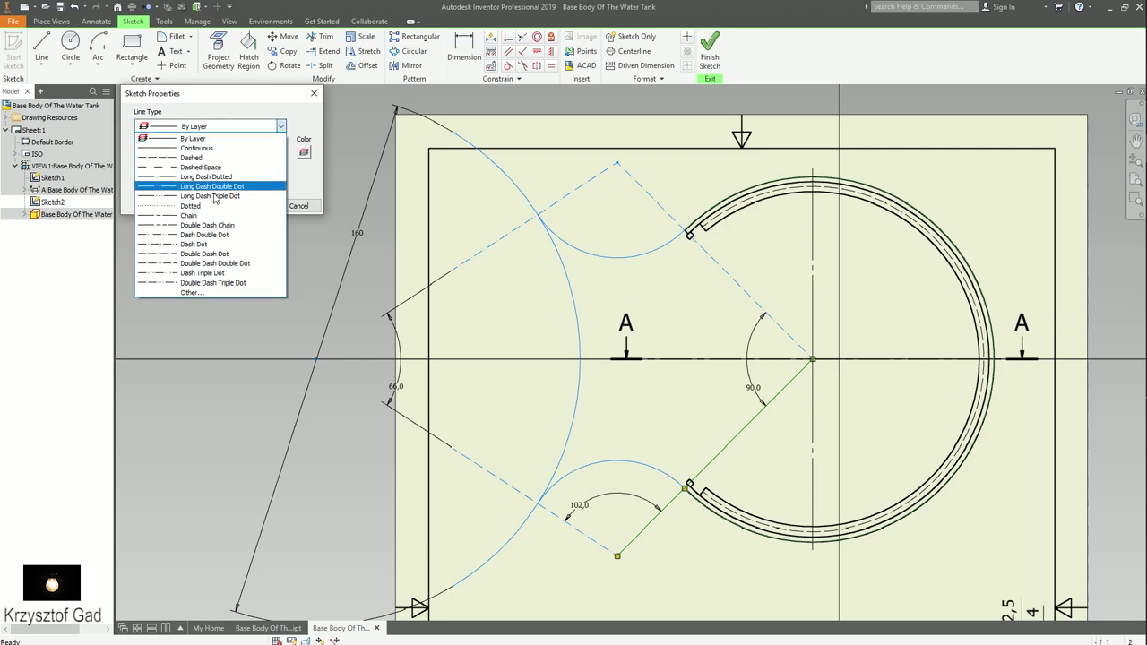
{"action": "left_click", "coordinate": [220, 250]}
{"action": "left_click", "coordinate": [194, 154]}
{"action": "left_click", "coordinate": [251, 205]}
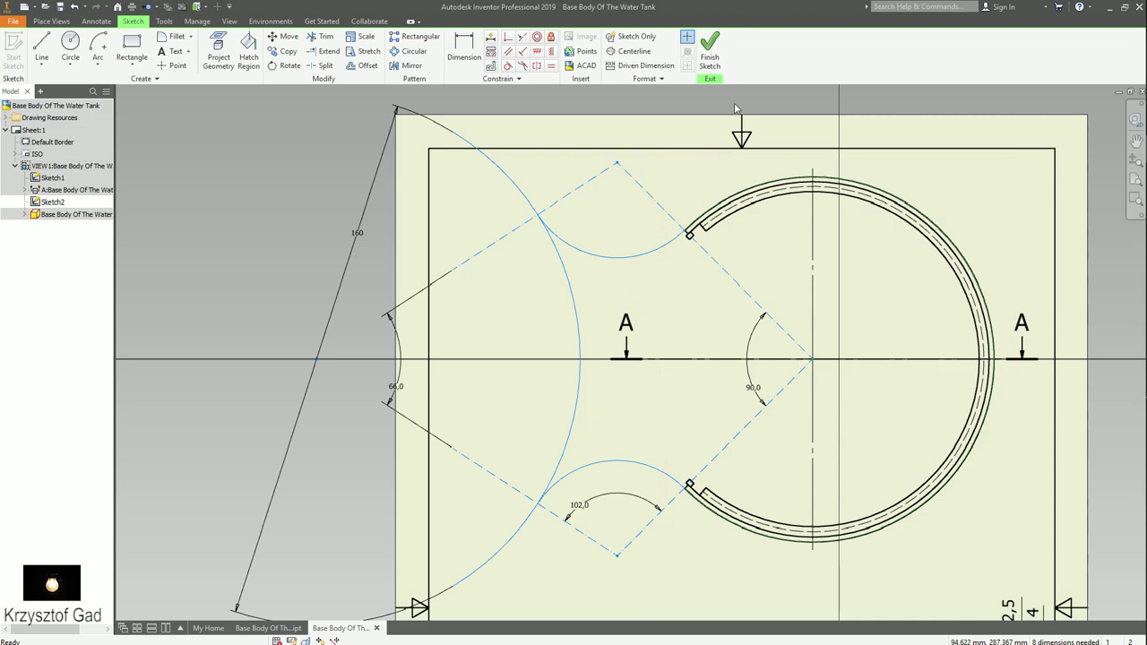
{"action": "left_click", "coordinate": [709, 47]}
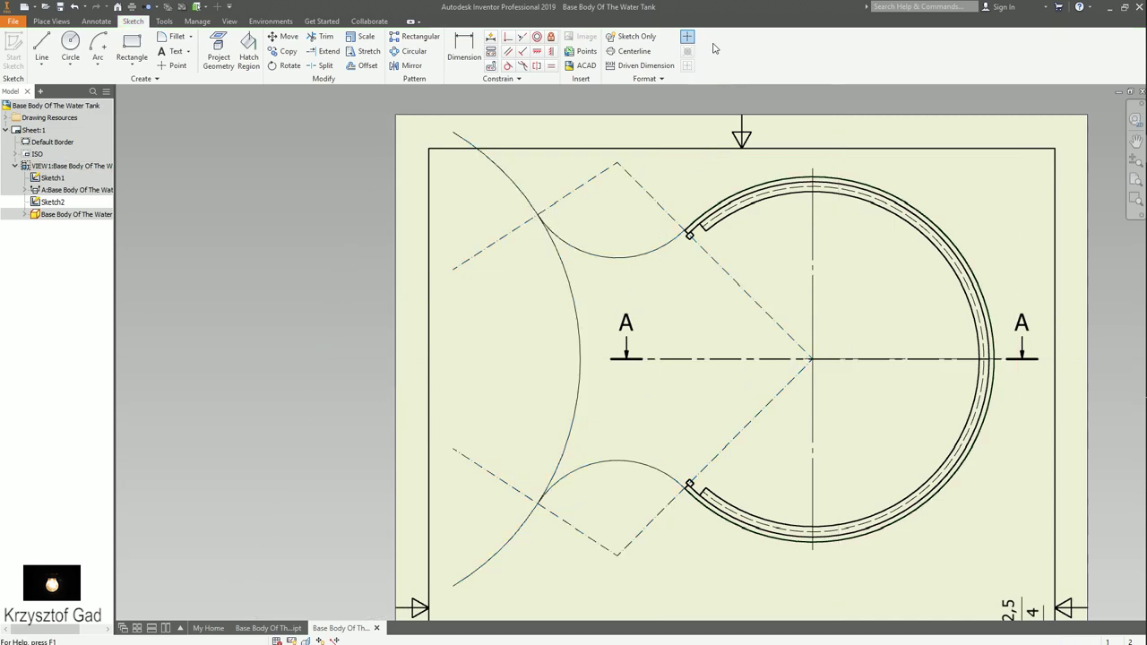
{"action": "double_click", "coordinate": [582, 322]}
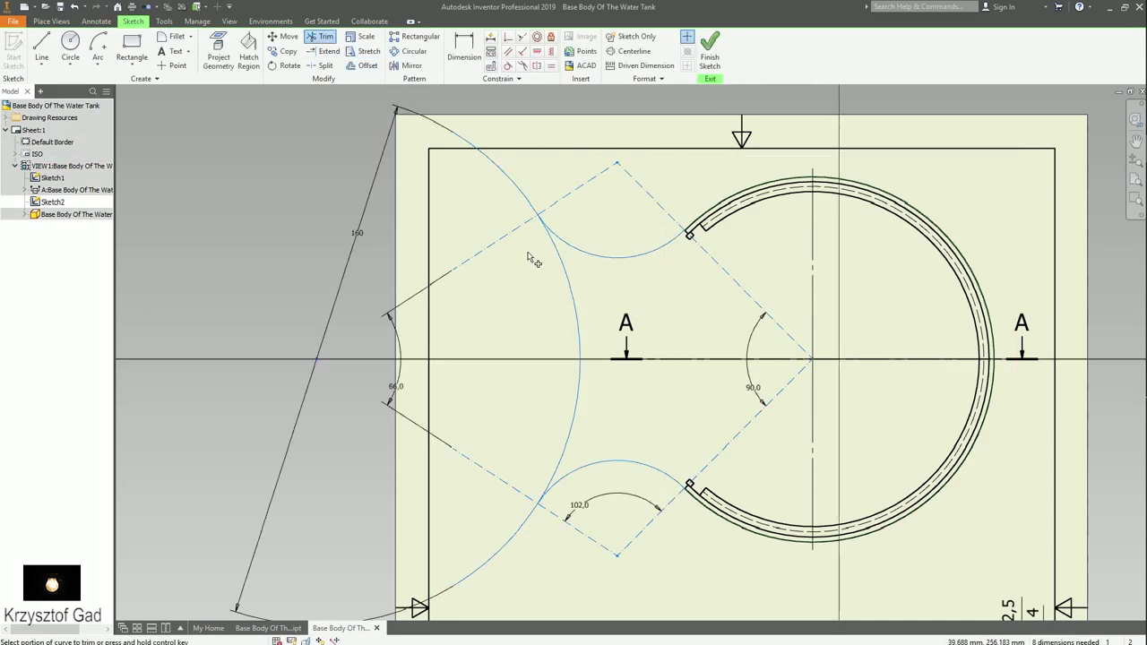
Step: Trim away the middle part of the large construction arc and finish the sketch
{"action": "left_click", "coordinate": [567, 286]}
{"action": "left_click", "coordinate": [708, 59]}
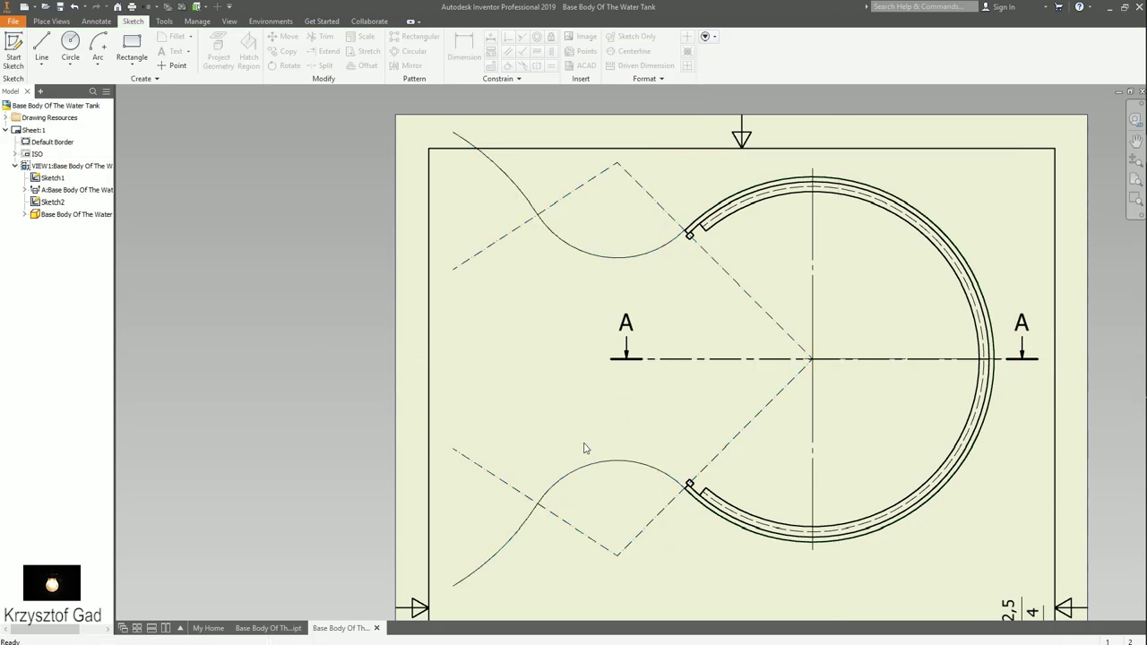
{"action": "scroll", "coordinate": [583, 448], "scroll_direction": "up", "scroll_amount": 2}
Step: Move the A-A section view and the base view lower on the sheet
{"action": "middle_click_drag", "start_coordinate": [730, 385], "coordinate": [664, 428]}
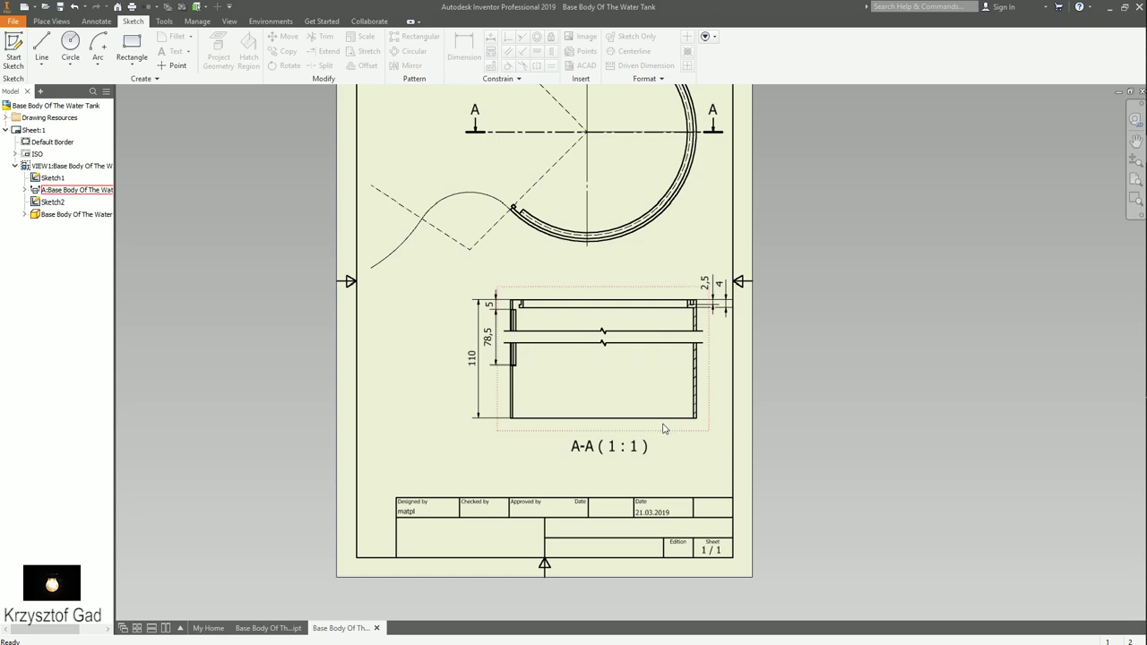
{"action": "left_click_drag", "start_coordinate": [668, 456], "coordinate": [665, 497]}
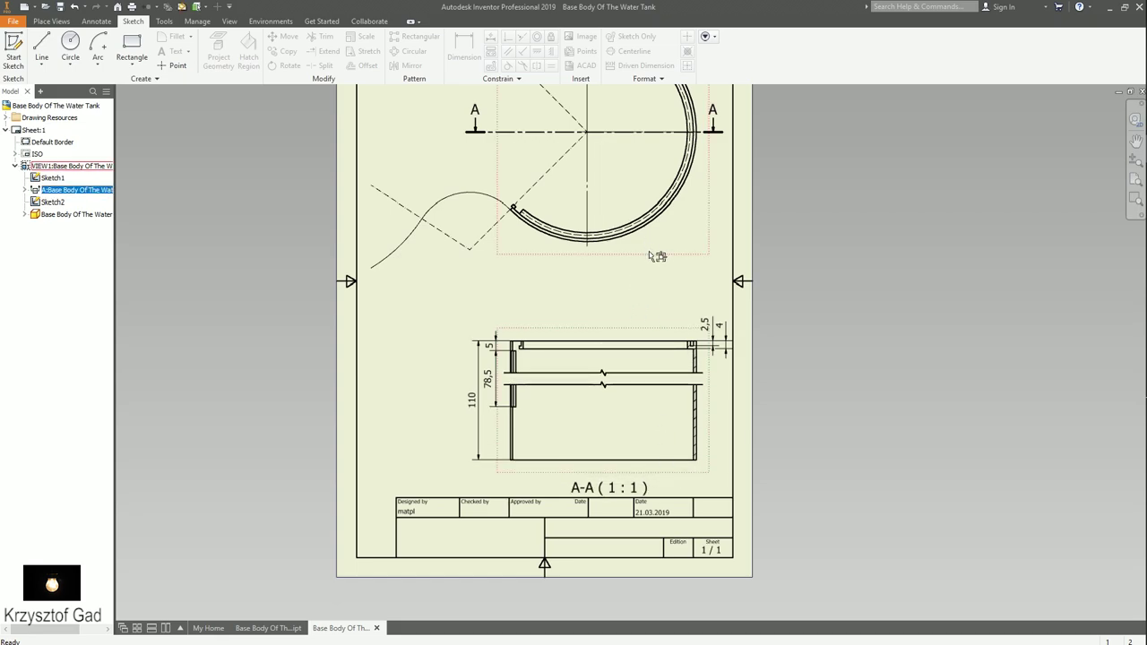
{"action": "left_click_drag", "start_coordinate": [649, 251], "coordinate": [648, 292]}
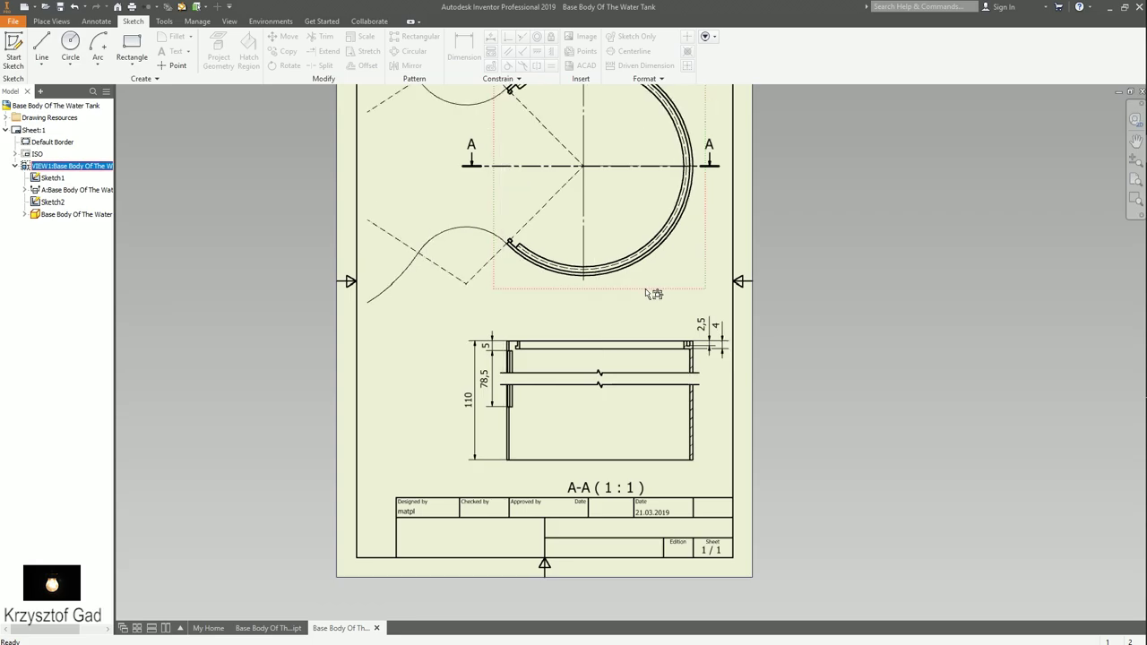
{"action": "scroll", "coordinate": [646, 300], "scroll_direction": "down", "scroll_amount": 3}
{"action": "scroll", "coordinate": [627, 285], "scroll_direction": "down", "scroll_amount": 2}
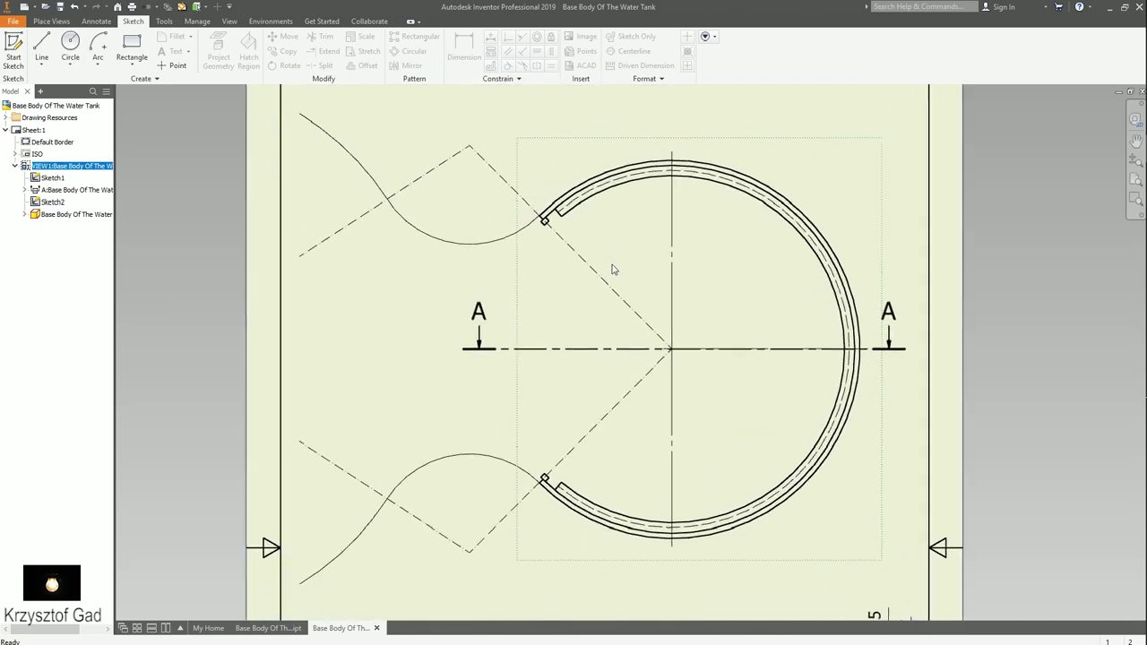
Step: Add radius dimensions R55 and R53,5 to the two outer wall arcs
{"action": "left_click", "coordinate": [95, 21]}
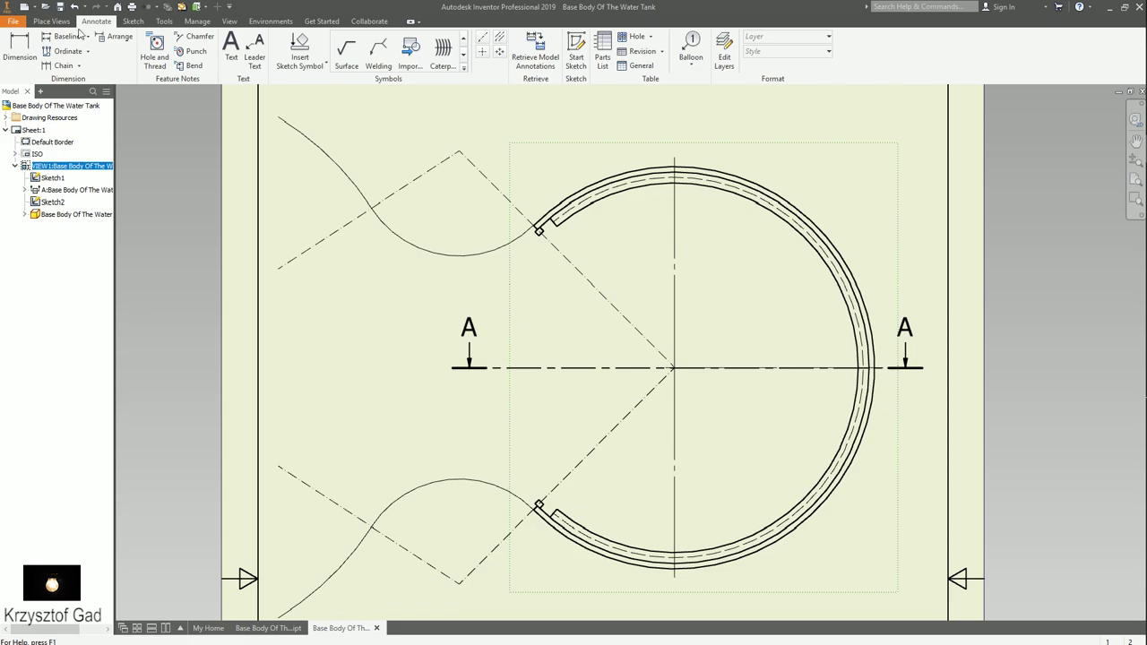
{"action": "scroll", "coordinate": [788, 339], "scroll_direction": "down", "scroll_amount": 3}
{"action": "scroll", "coordinate": [788, 339], "scroll_direction": "down", "scroll_amount": 2}
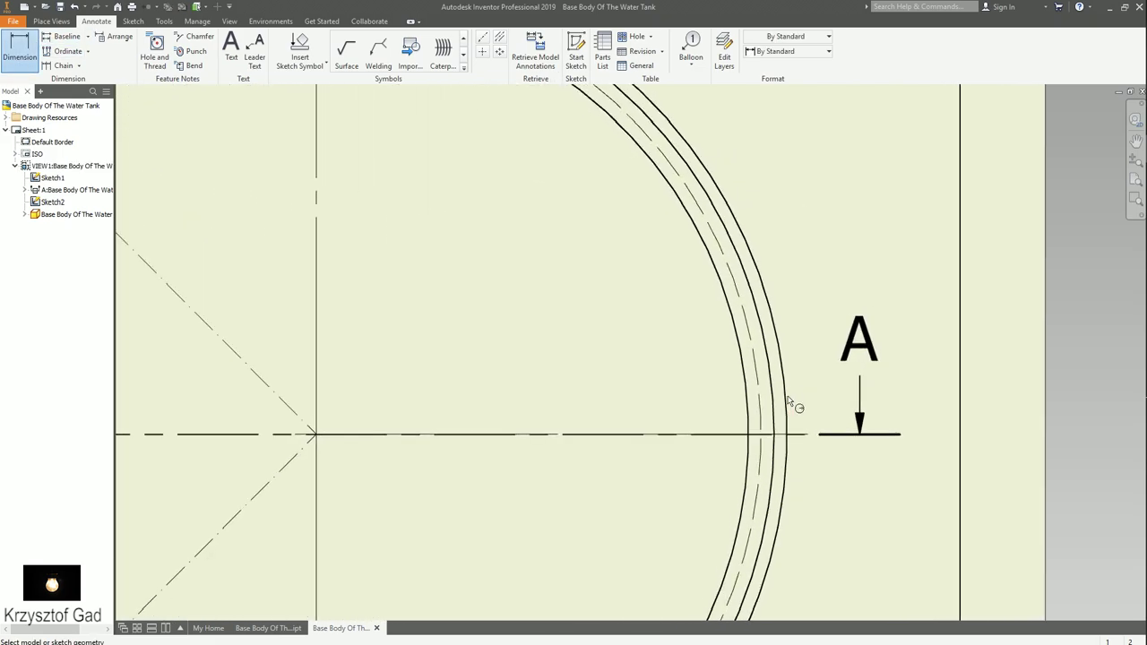
{"action": "left_click", "coordinate": [785, 391]}
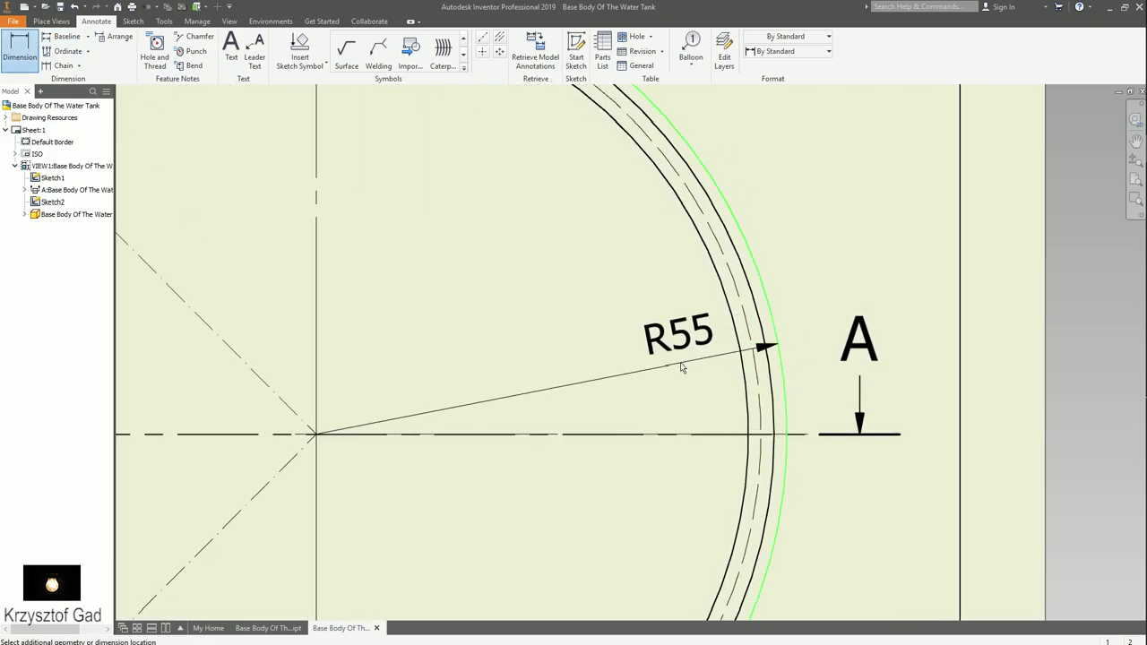
{"action": "left_click", "coordinate": [605, 389]}
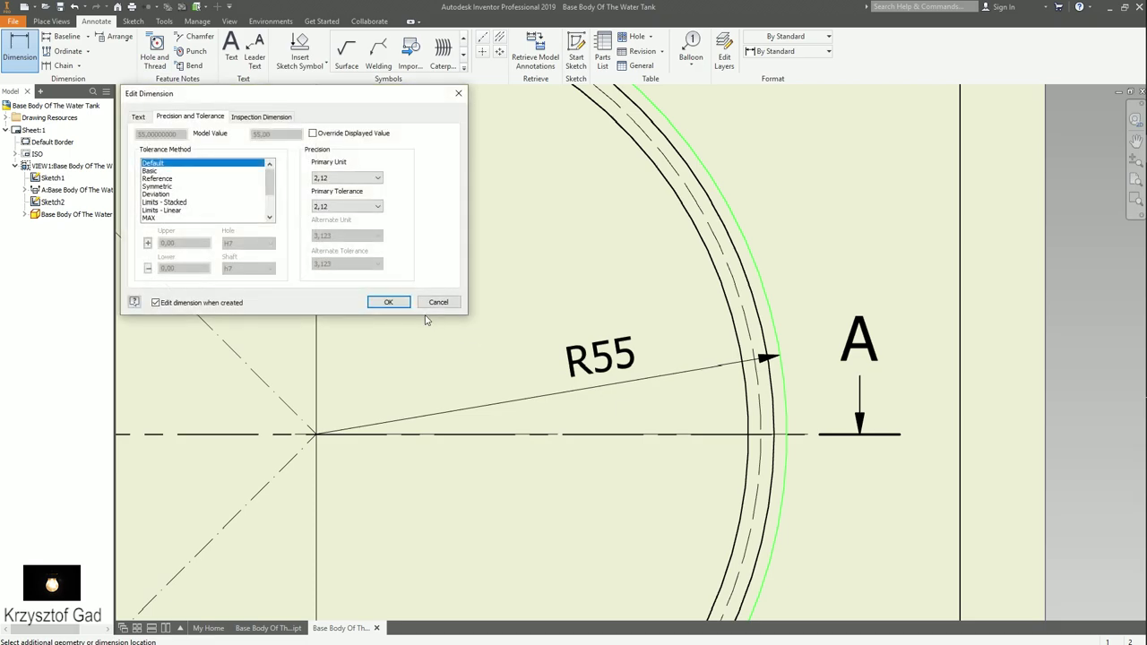
{"action": "left_click", "coordinate": [759, 315]}
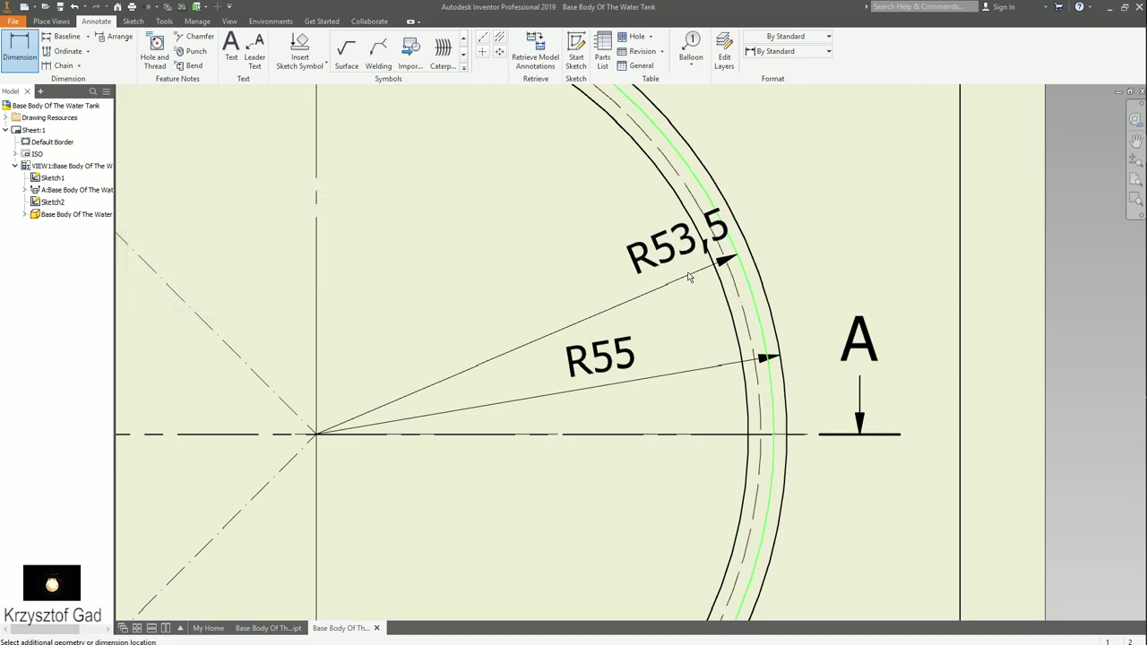
{"action": "left_click", "coordinate": [578, 323]}
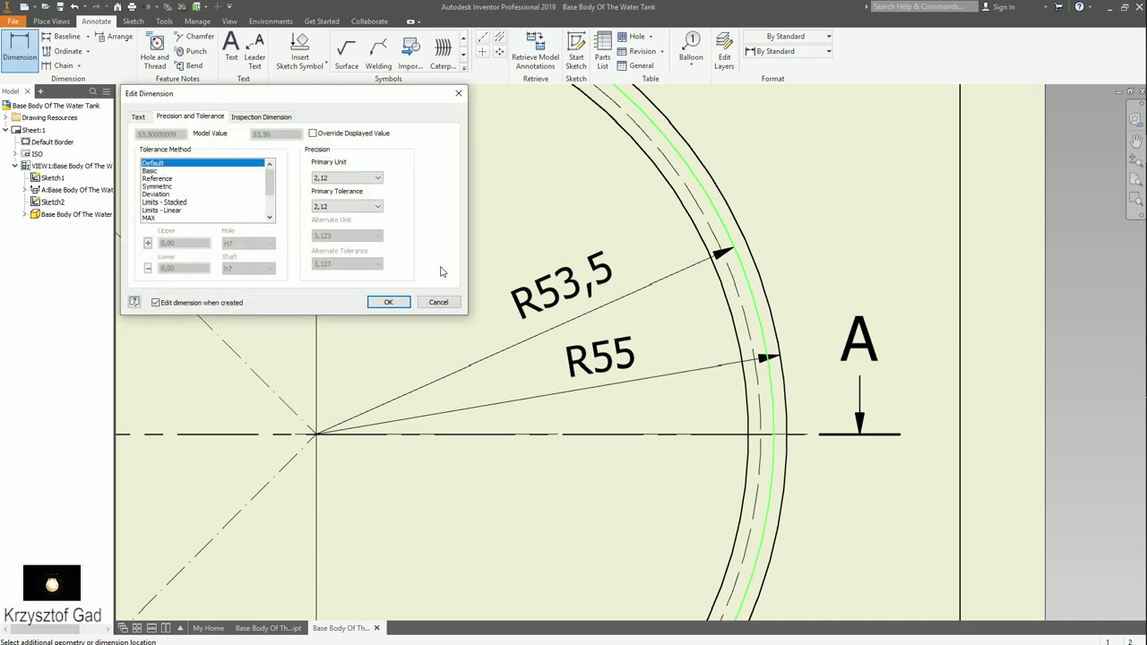
{"action": "left_click", "coordinate": [396, 303]}
Step: Dimension the two inner wall arcs with radii R52 and R50,5
{"action": "left_click", "coordinate": [672, 169]}
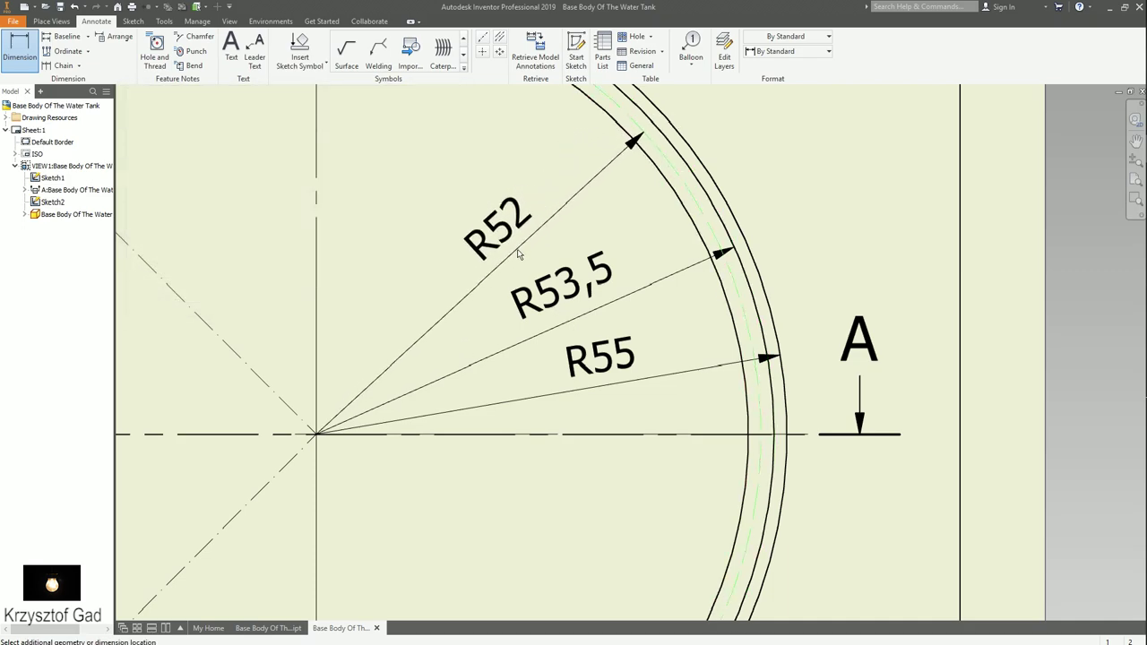
{"action": "left_click", "coordinate": [517, 250]}
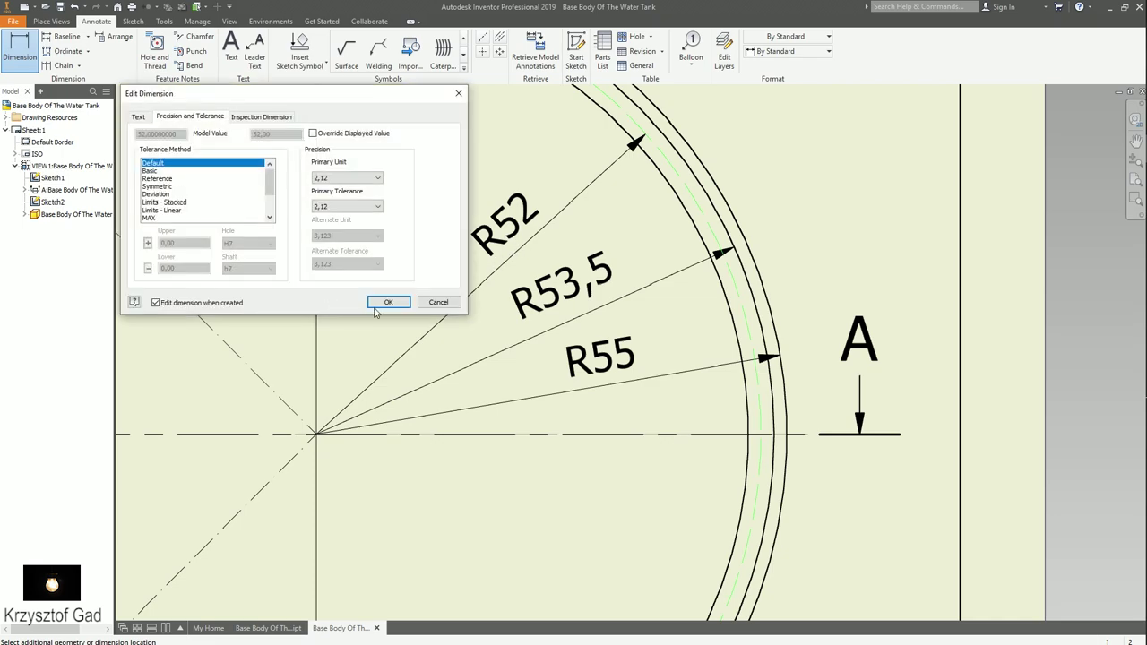
{"action": "left_click", "coordinate": [387, 306]}
{"action": "middle_click_drag", "start_coordinate": [545, 86], "coordinate": [594, 232]}
{"action": "left_click", "coordinate": [594, 231]}
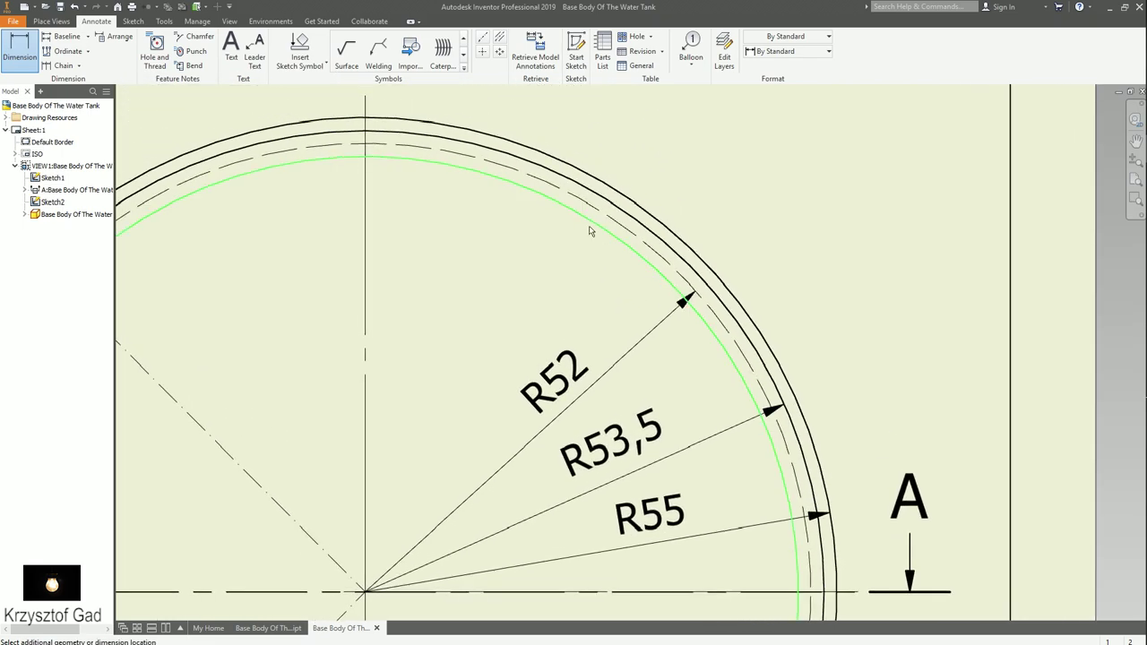
{"action": "left_click", "coordinate": [502, 328]}
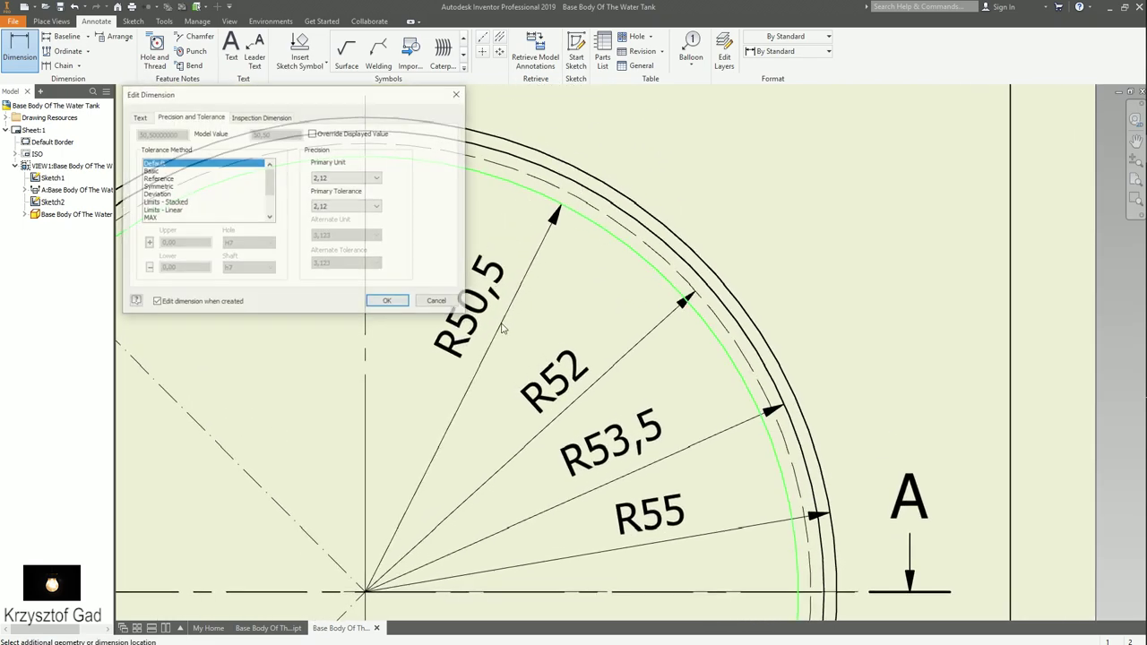
{"action": "left_click", "coordinate": [387, 305]}
{"action": "scroll", "coordinate": [398, 252], "scroll_direction": "down", "scroll_amount": 2}
{"action": "middle_click_drag", "start_coordinate": [399, 252], "coordinate": [544, 185]}
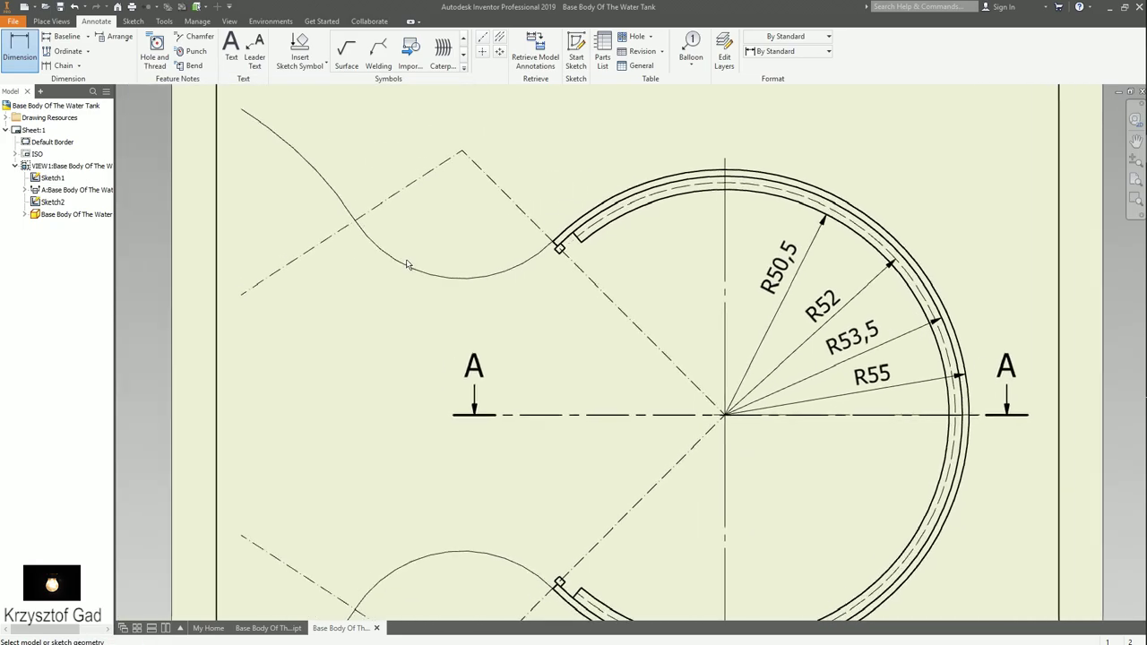
{"action": "scroll", "coordinate": [520, 175], "scroll_direction": "up", "scroll_amount": 2}
Step: Add the 100° and 90° angular dimensions between the centerlines
{"action": "left_click", "coordinate": [548, 199]}
{"action": "scroll", "coordinate": [578, 278], "scroll_direction": "up", "scroll_amount": 3}
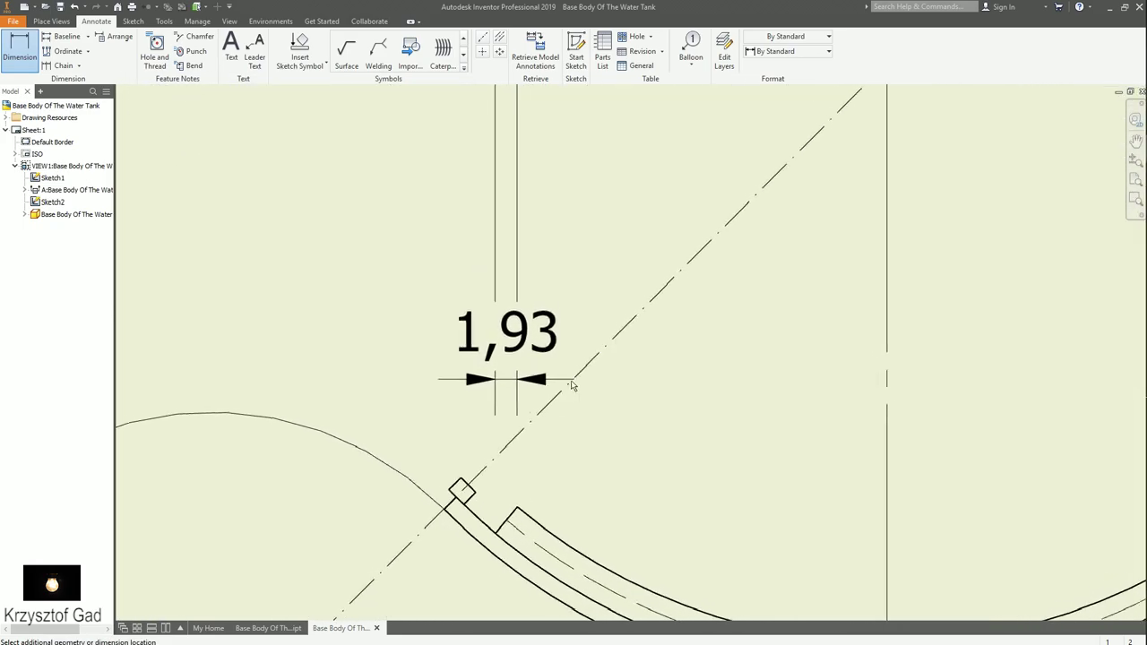
{"action": "scroll", "coordinate": [533, 467], "scroll_direction": "down", "scroll_amount": 3}
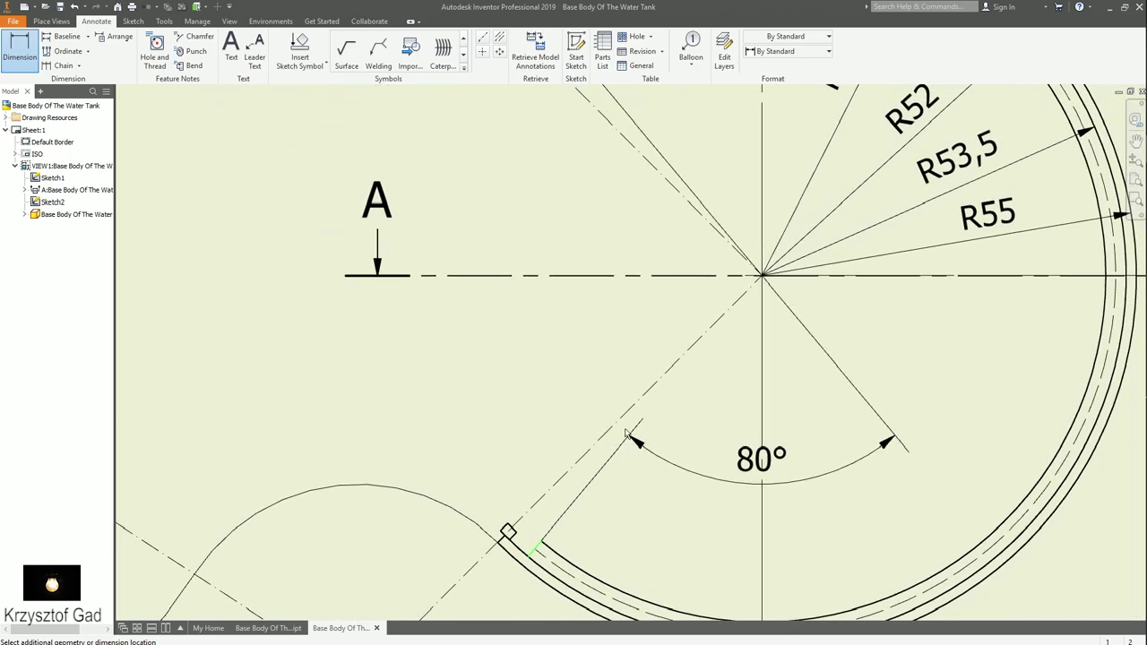
{"action": "left_click", "coordinate": [616, 415]}
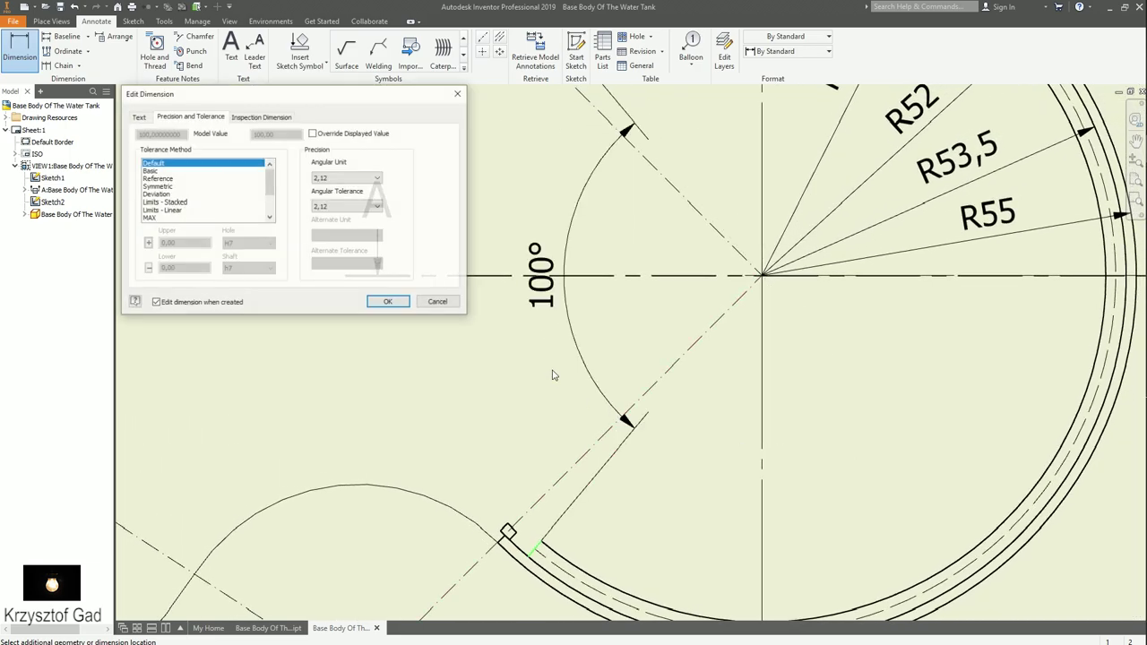
{"action": "left_click", "coordinate": [400, 303]}
{"action": "left_click", "coordinate": [669, 188]}
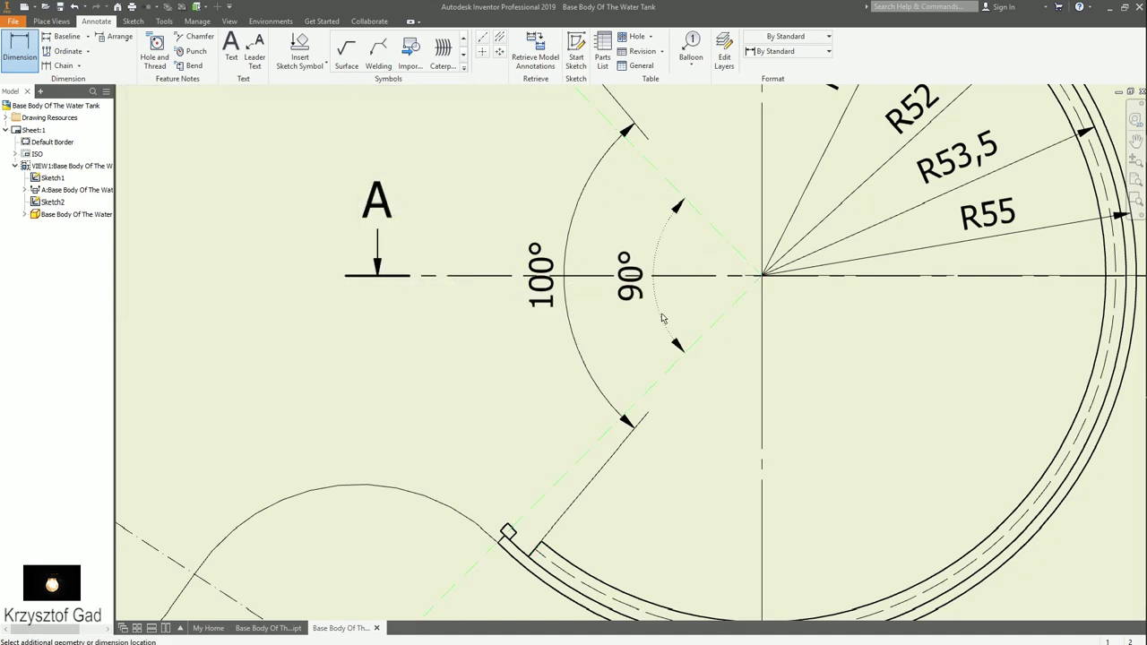
{"action": "left_click", "coordinate": [602, 333]}
{"action": "left_click", "coordinate": [400, 303]}
{"action": "scroll", "coordinate": [474, 333], "scroll_direction": "up", "scroll_amount": 2}
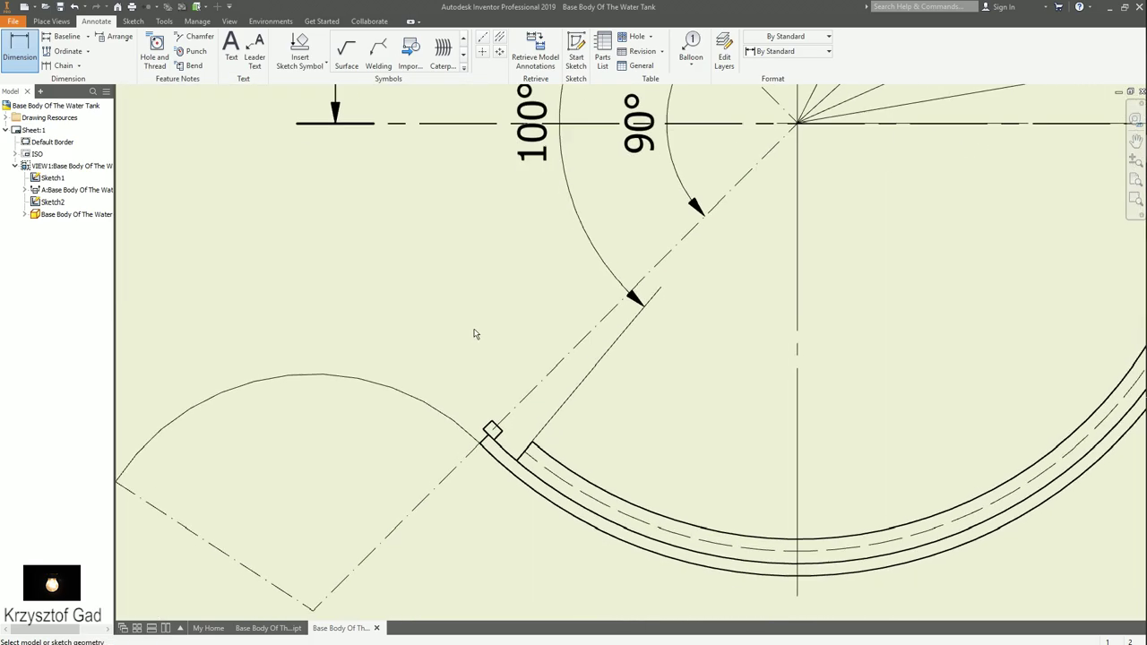
{"action": "scroll", "coordinate": [499, 342], "scroll_direction": "up", "scroll_amount": 3}
{"action": "scroll", "coordinate": [528, 322], "scroll_direction": "up", "scroll_amount": 1}
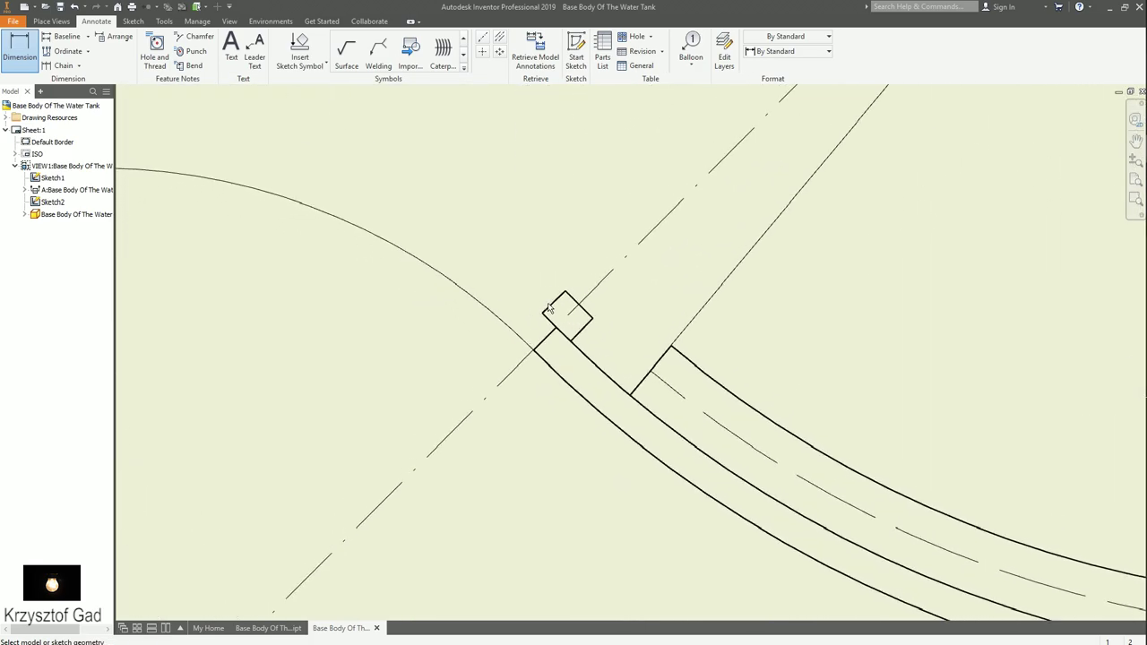
Step: Dimension the small notch angles of 1° and 2°
{"action": "left_click", "coordinate": [594, 287]}
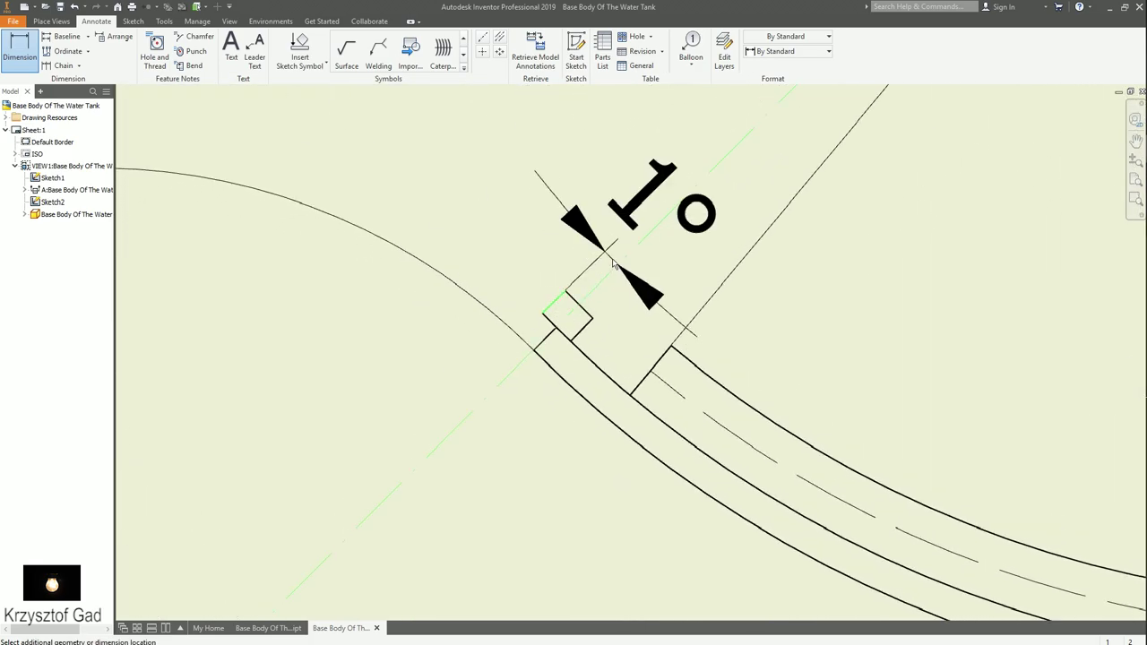
{"action": "left_click", "coordinate": [613, 261]}
{"action": "left_click", "coordinate": [400, 303]}
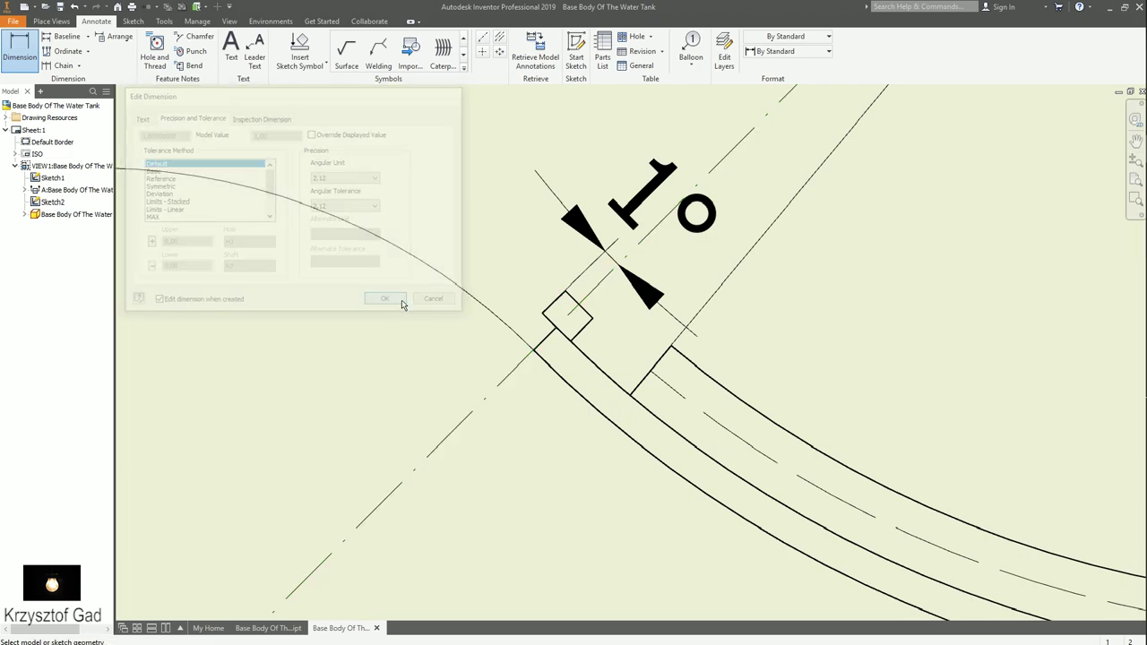
{"action": "scroll", "coordinate": [402, 304], "scroll_direction": "down", "scroll_amount": 2}
{"action": "scroll", "coordinate": [561, 310], "scroll_direction": "down", "scroll_amount": 2}
{"action": "scroll", "coordinate": [587, 300], "scroll_direction": "up", "scroll_amount": 3}
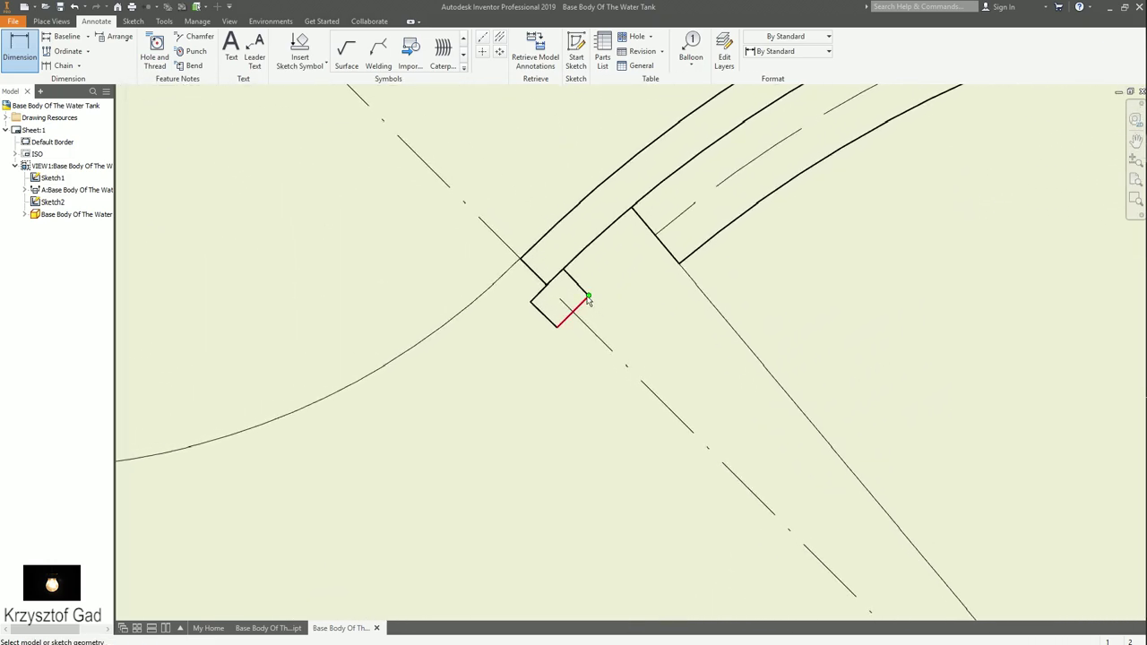
{"action": "left_click", "coordinate": [544, 322]}
{"action": "scroll", "coordinate": [618, 340], "scroll_direction": "down", "scroll_amount": 2}
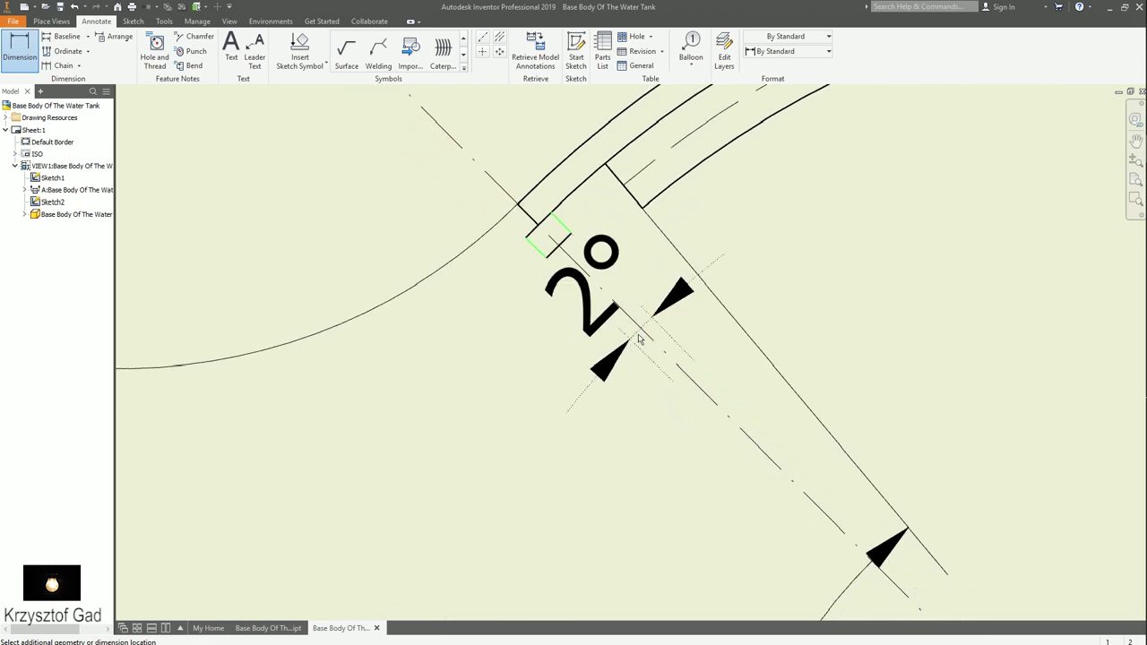
{"action": "left_click", "coordinate": [639, 338]}
{"action": "left_click", "coordinate": [389, 302]}
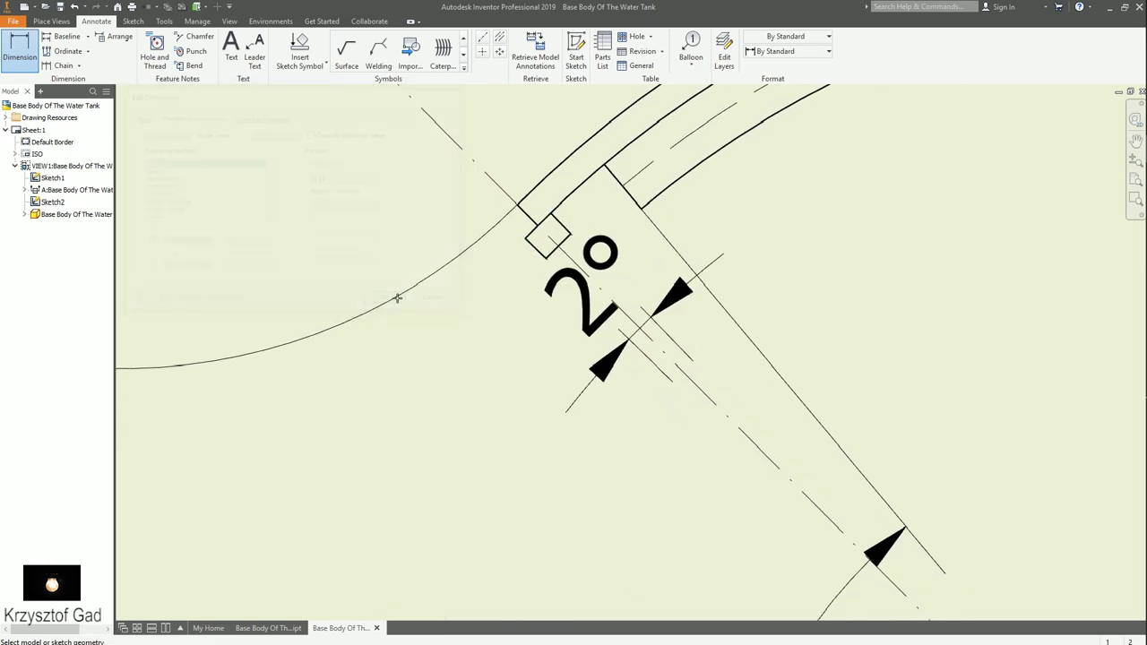
{"action": "scroll", "coordinate": [397, 297], "scroll_direction": "down", "scroll_amount": 3}
{"action": "scroll", "coordinate": [412, 265], "scroll_direction": "down", "scroll_amount": 2}
Step: Add 102° and 66° angular dimensions on the dashed construction lines
{"action": "left_click", "coordinate": [438, 235]}
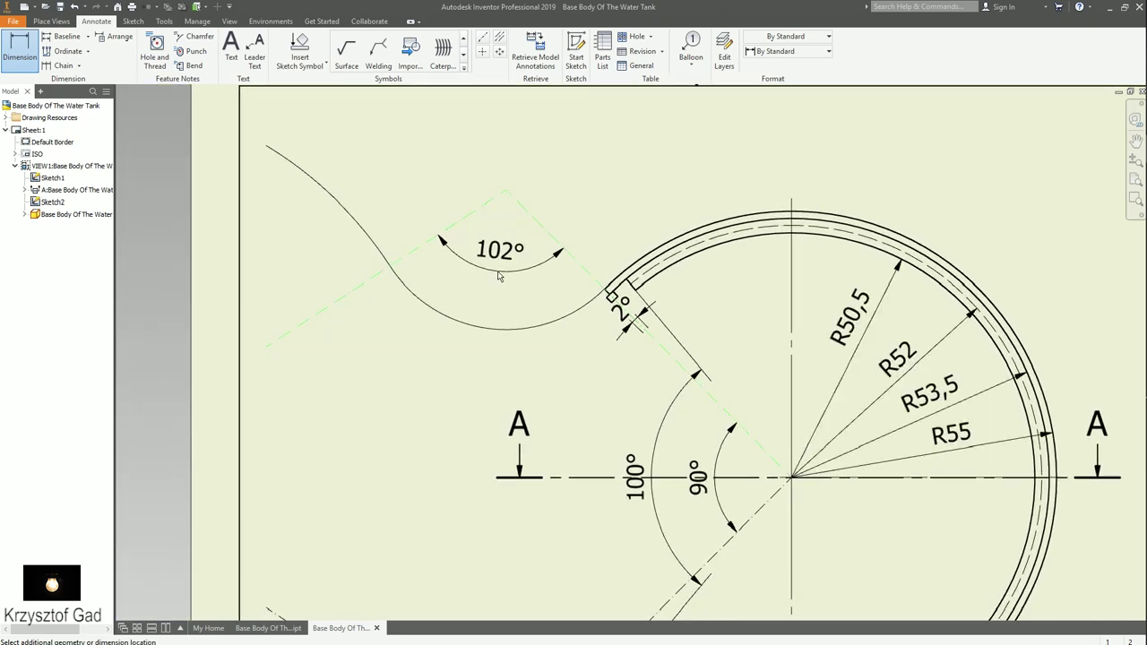
{"action": "left_click", "coordinate": [499, 276]}
{"action": "left_click", "coordinate": [387, 303]}
{"action": "scroll", "coordinate": [389, 306], "scroll_direction": "down", "scroll_amount": 2}
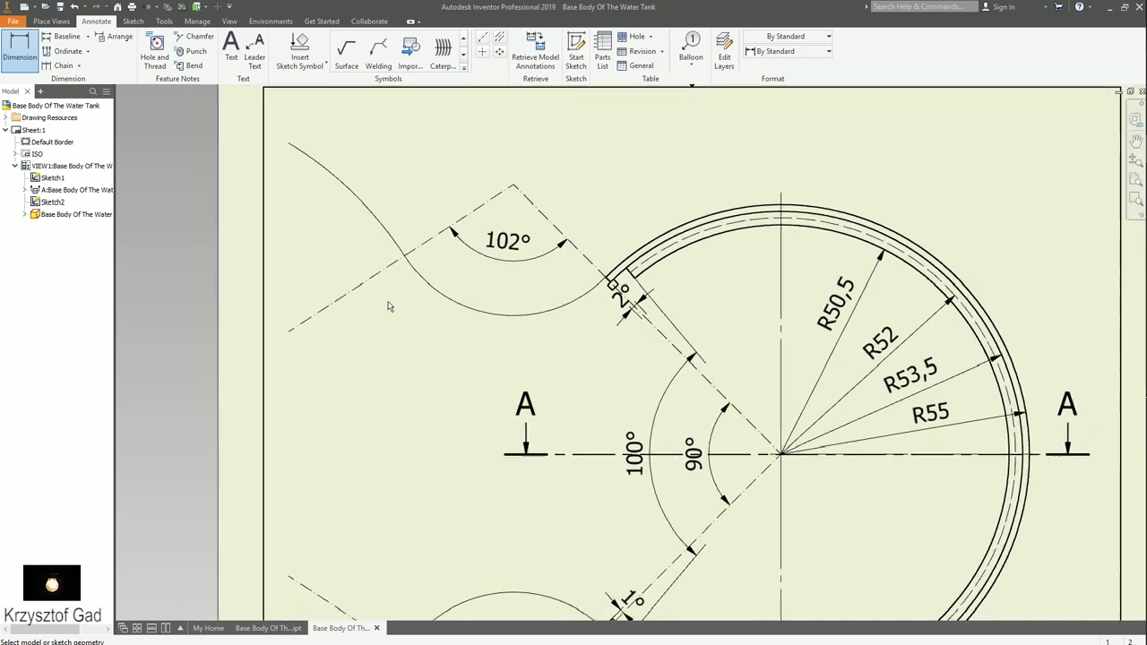
{"action": "scroll", "coordinate": [389, 306], "scroll_direction": "down", "scroll_amount": 2}
{"action": "scroll", "coordinate": [389, 306], "scroll_direction": "up", "scroll_amount": 1}
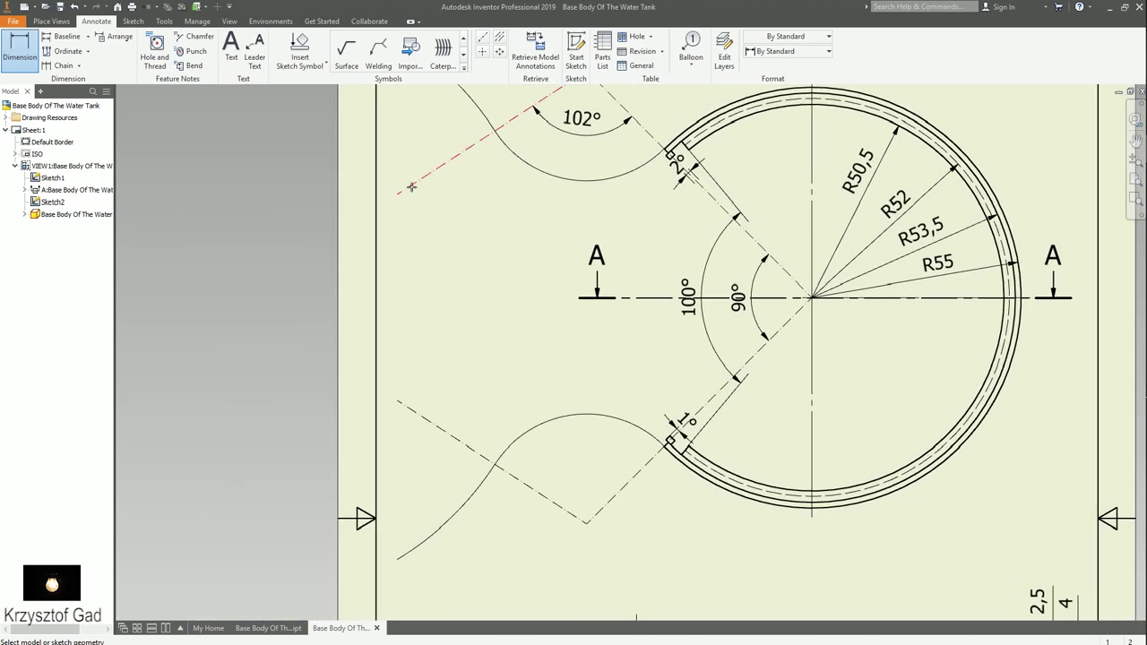
{"action": "left_click", "coordinate": [411, 187]}
{"action": "left_click", "coordinate": [452, 352]}
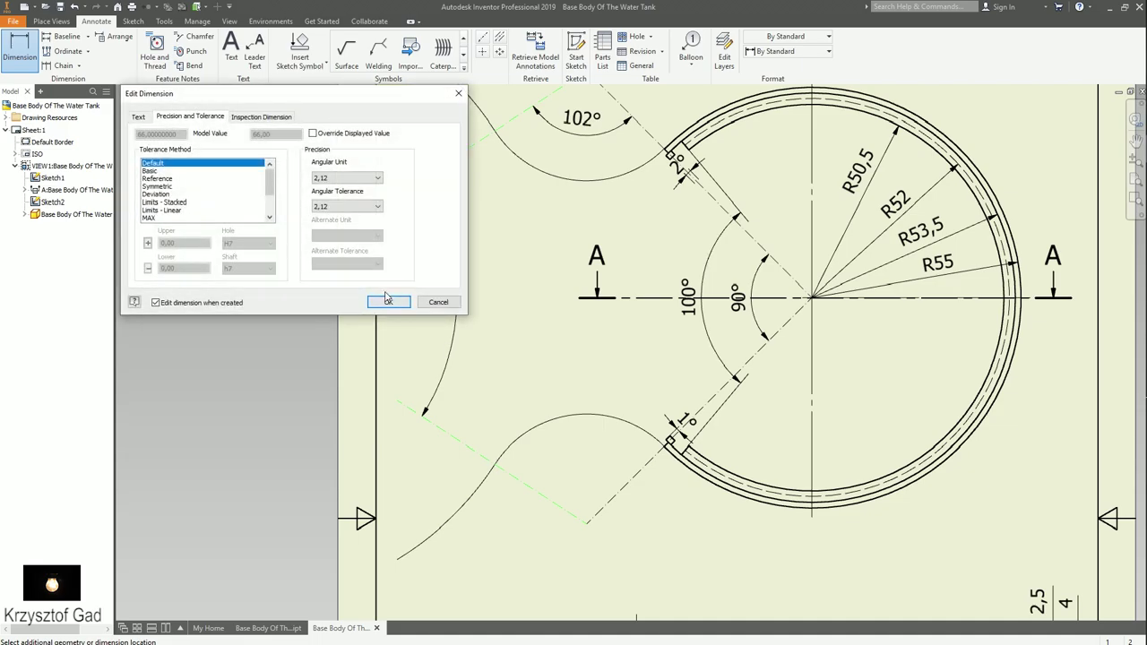
{"action": "left_click", "coordinate": [388, 301]}
Step: Push the 100° and 90° arcs outward and shift the 1° and 2° labels clear of the notches
{"action": "key", "text": "Escape"}
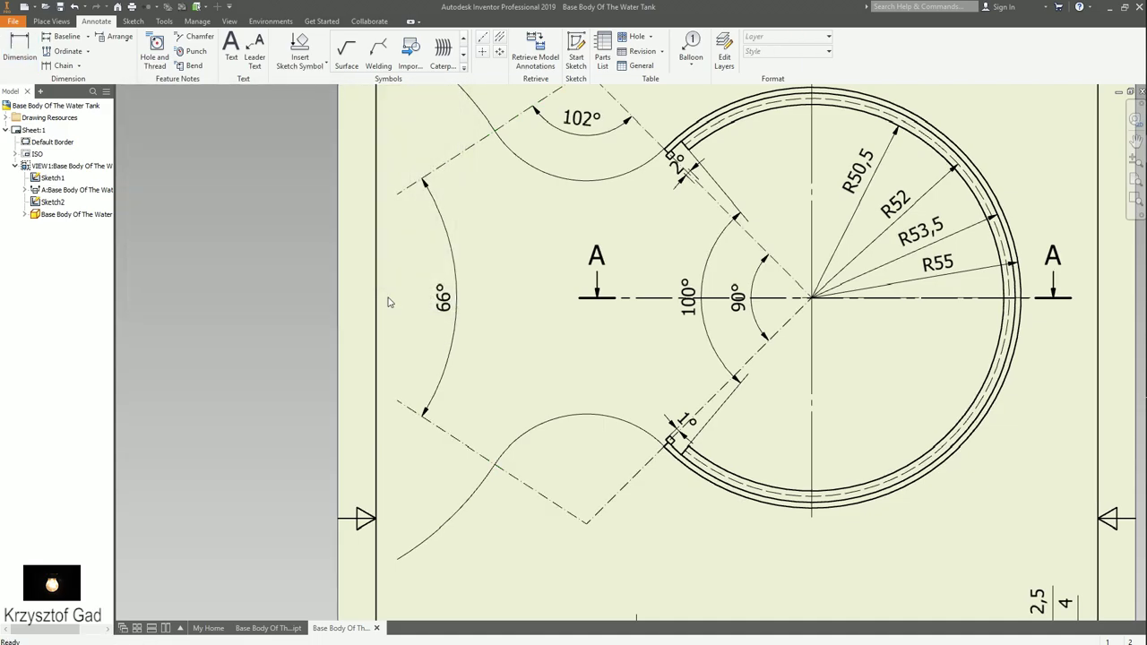
{"action": "scroll", "coordinate": [484, 310], "scroll_direction": "down", "scroll_amount": 2}
{"action": "scroll", "coordinate": [512, 294], "scroll_direction": "down", "scroll_amount": 2}
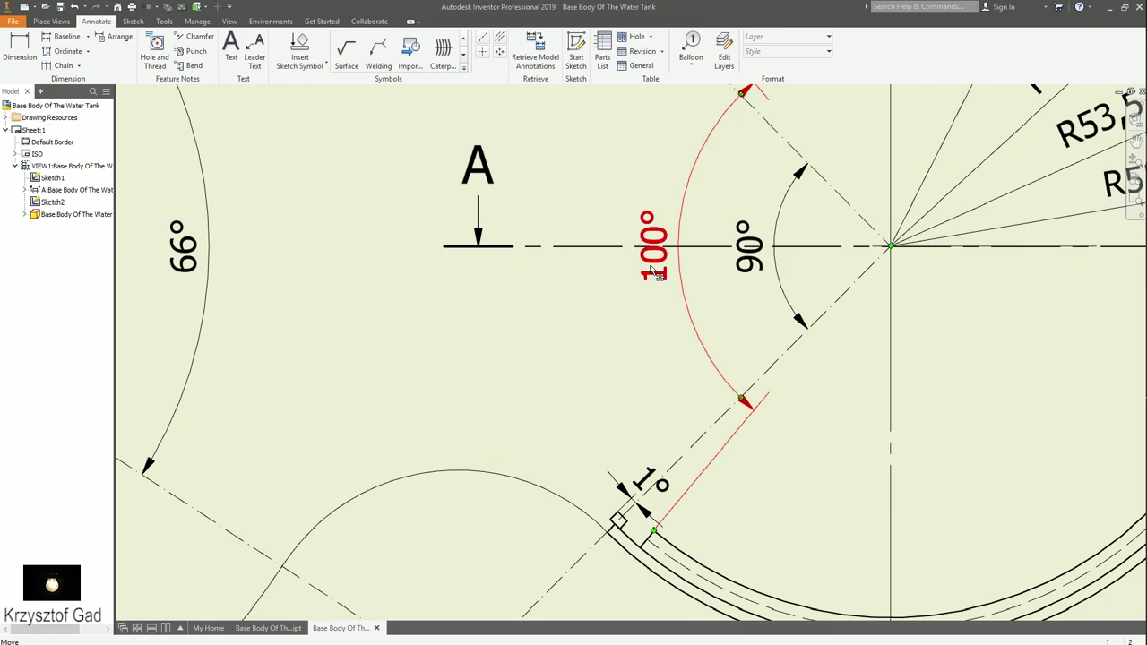
{"action": "left_click_drag", "start_coordinate": [665, 305], "coordinate": [672, 311]}
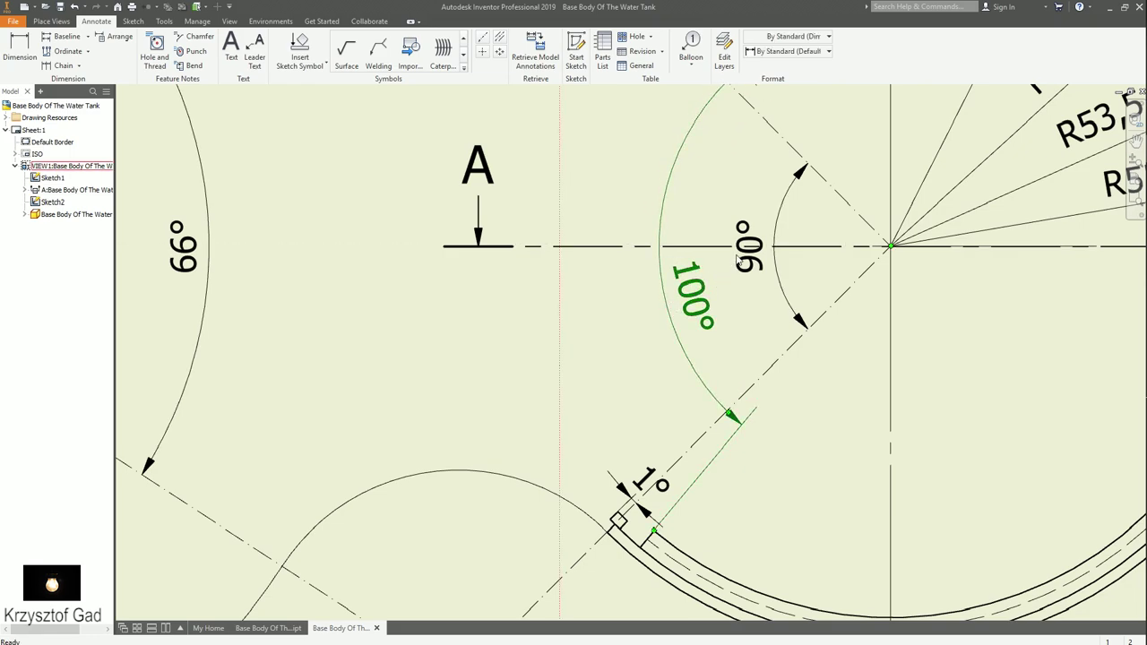
{"action": "mouse_move", "coordinate": [737, 260]}
{"action": "left_mouse_down"}
{"action": "mouse_move", "coordinate": [752, 295]}
{"action": "mouse_move", "coordinate": [738, 301]}
{"action": "left_mouse_up"}
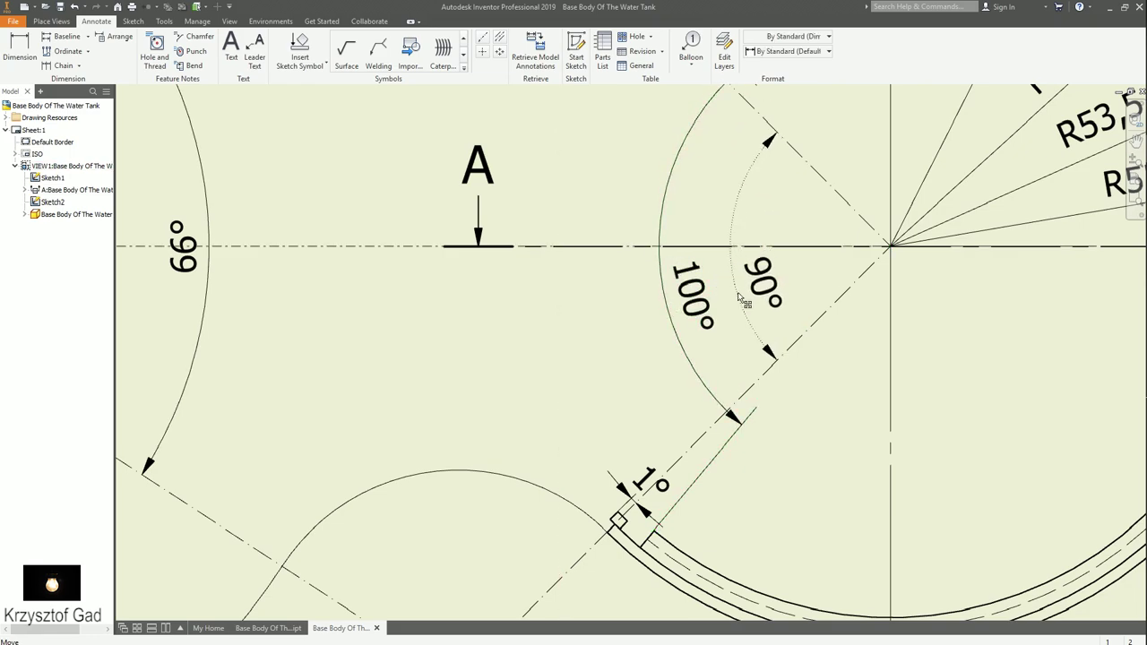
{"action": "scroll", "coordinate": [663, 430], "scroll_direction": "up", "scroll_amount": 3}
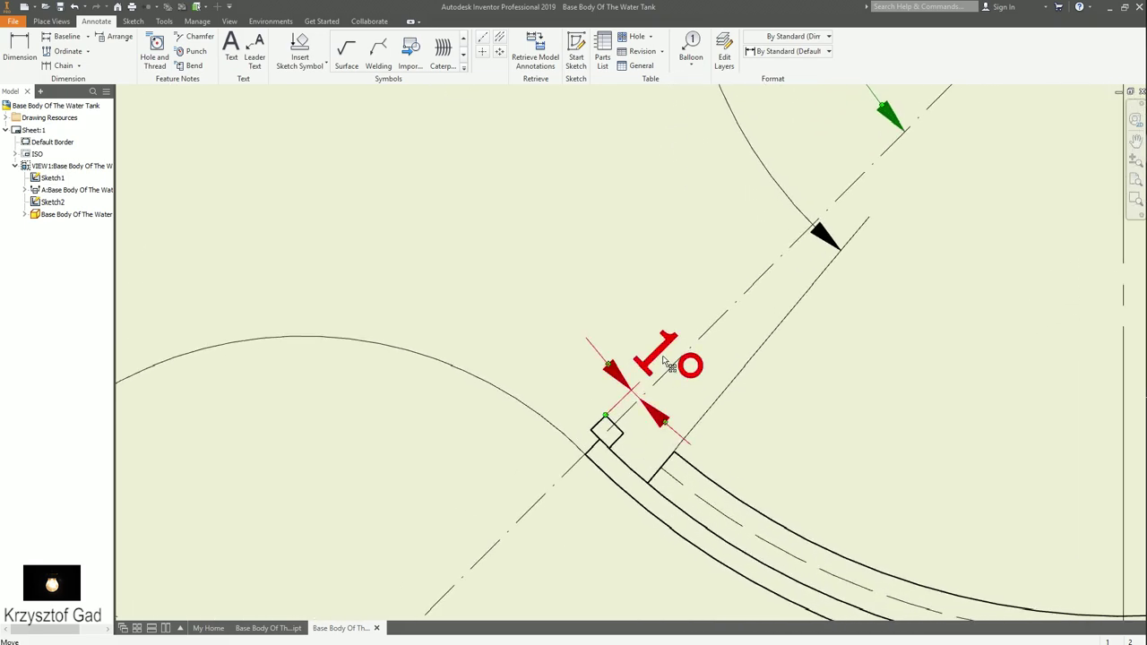
{"action": "mouse_move", "coordinate": [663, 369]}
{"action": "left_mouse_down"}
{"action": "mouse_move", "coordinate": [653, 360]}
{"action": "mouse_move", "coordinate": [659, 387]}
{"action": "left_mouse_up"}
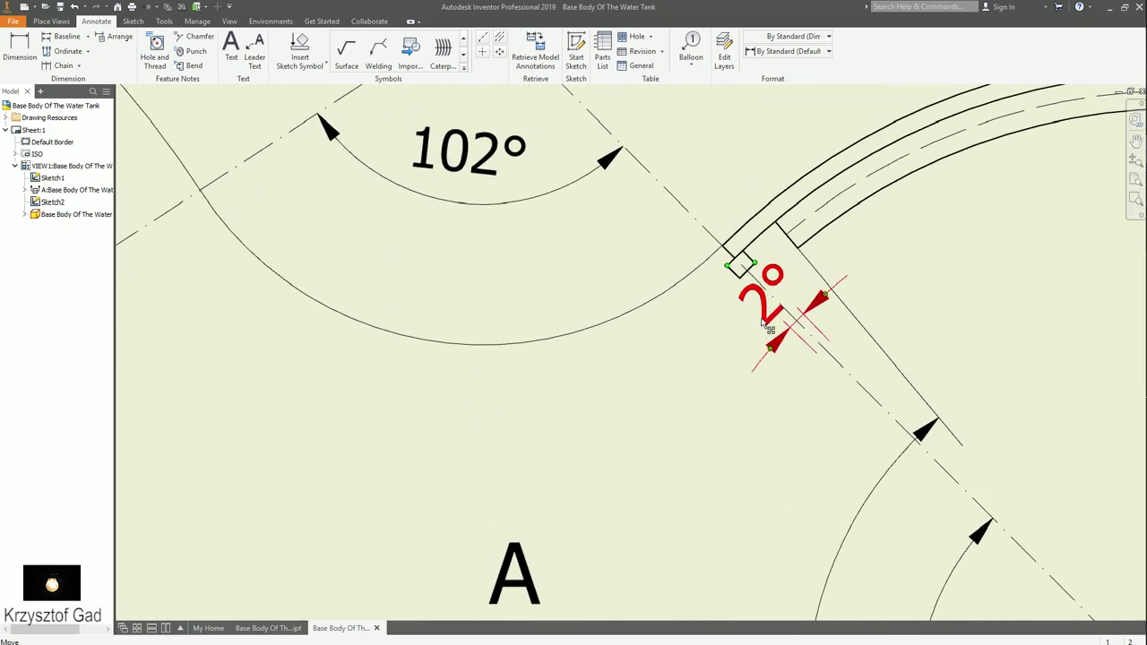
{"action": "left_click_drag", "start_coordinate": [761, 328], "coordinate": [813, 346]}
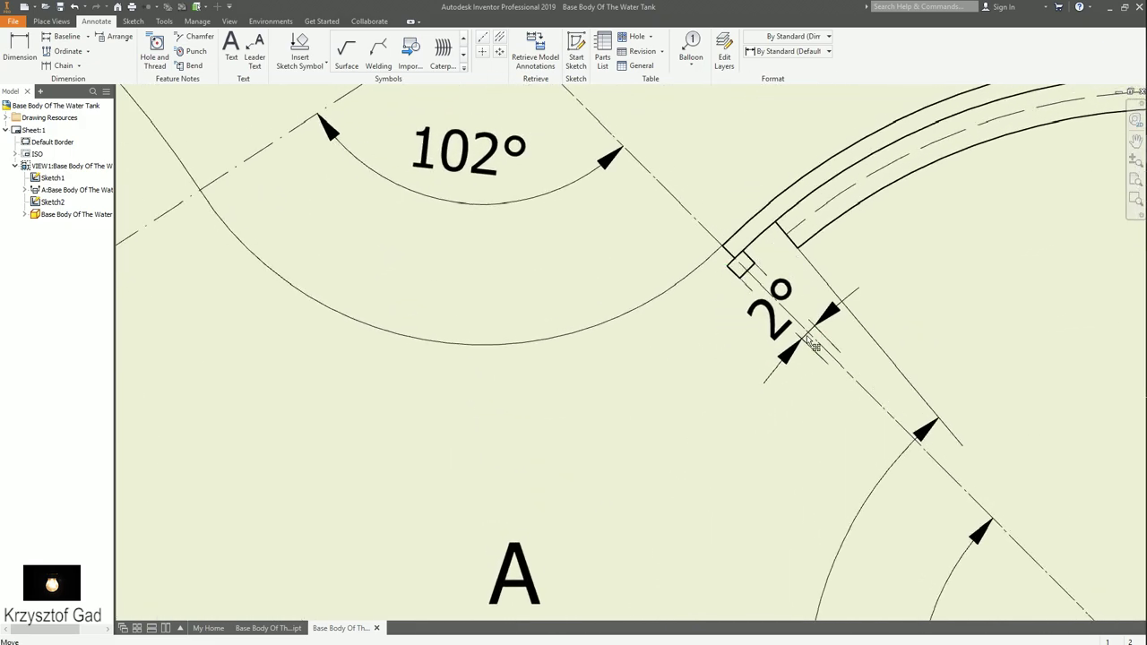
{"action": "scroll", "coordinate": [800, 357], "scroll_direction": "up", "scroll_amount": 5}
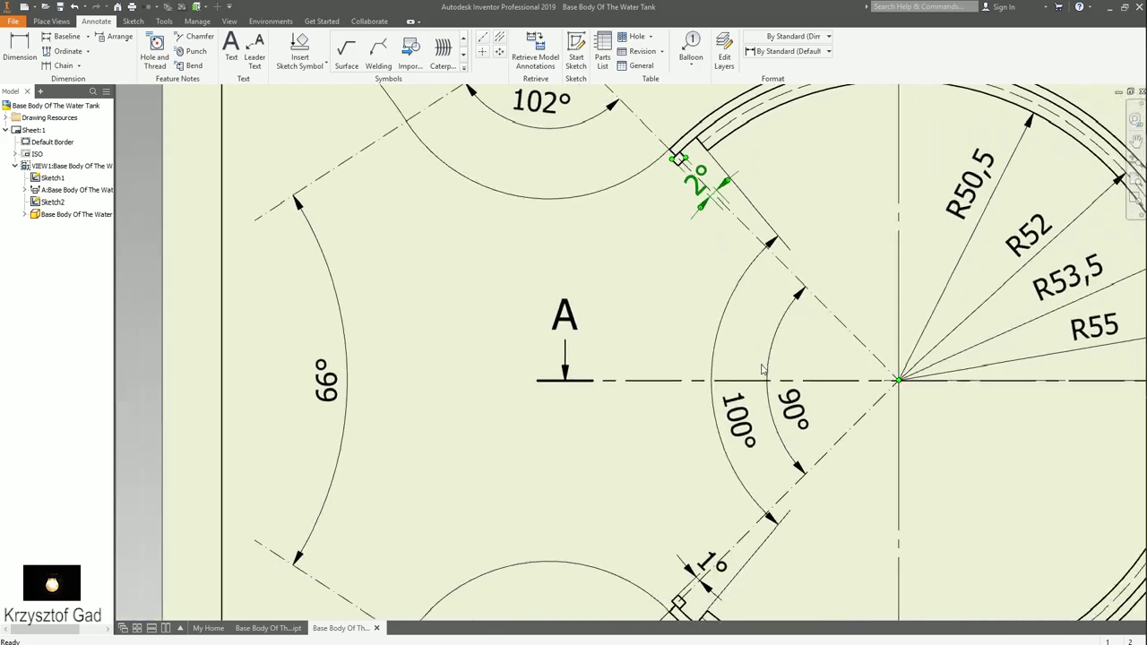
{"action": "scroll", "coordinate": [649, 383], "scroll_direction": "up", "scroll_amount": 2}
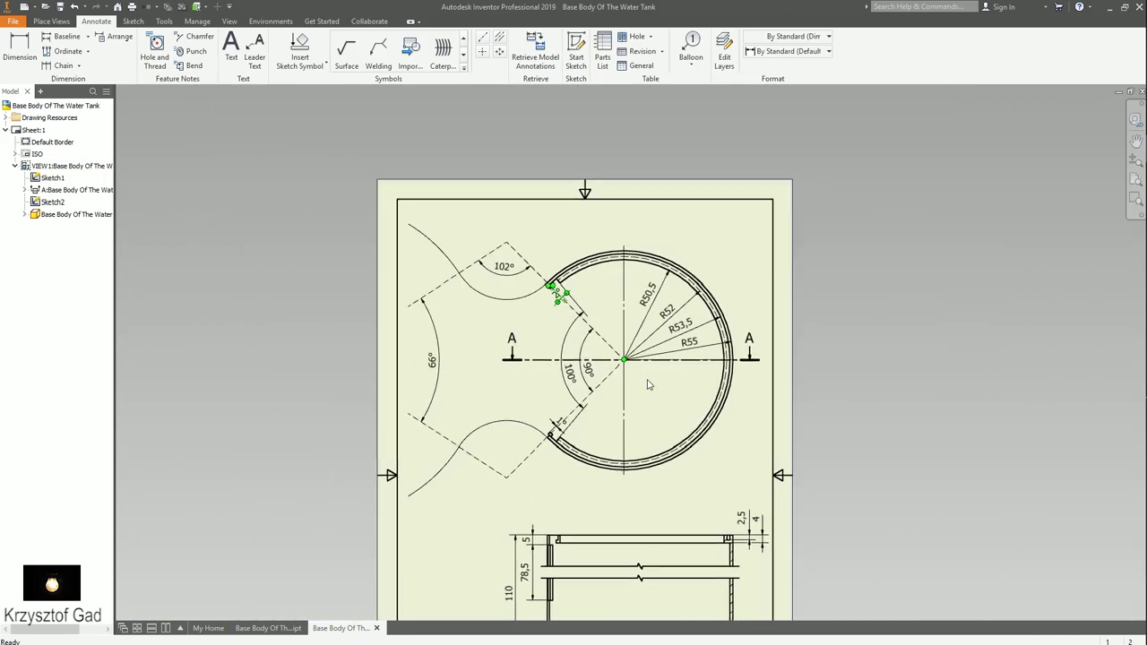
{"action": "scroll", "coordinate": [985, 305], "scroll_direction": "down", "scroll_amount": 3}
{"action": "scroll", "coordinate": [1067, 290], "scroll_direction": "up", "scroll_amount": 2}
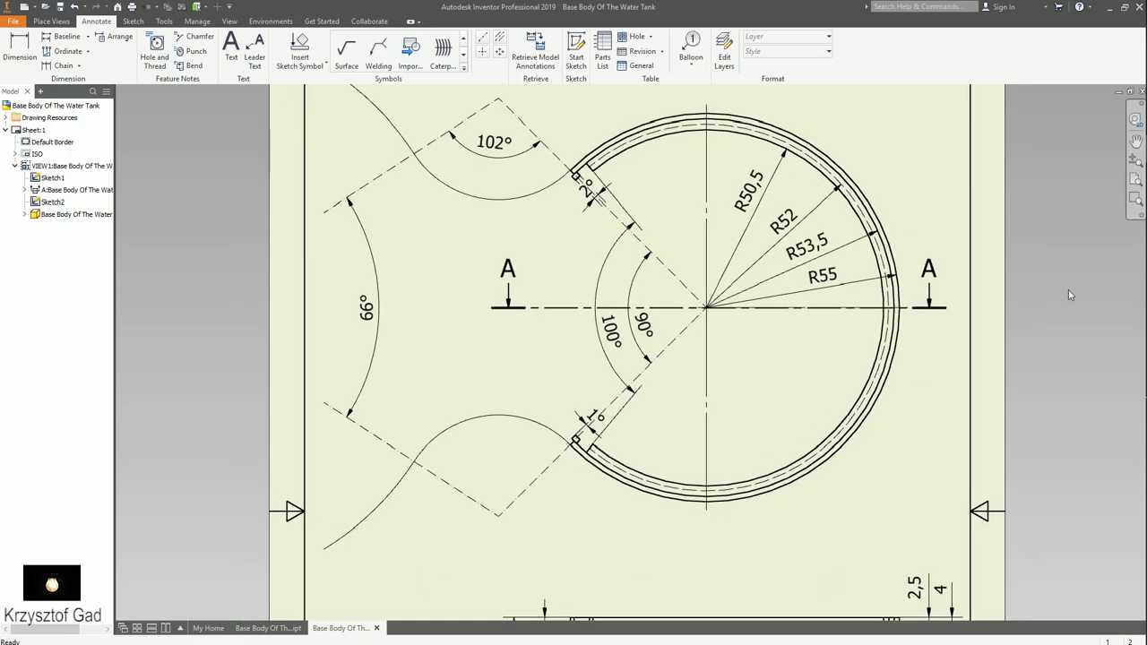
{"action": "scroll", "coordinate": [1067, 295], "scroll_direction": "down", "scroll_amount": 3}
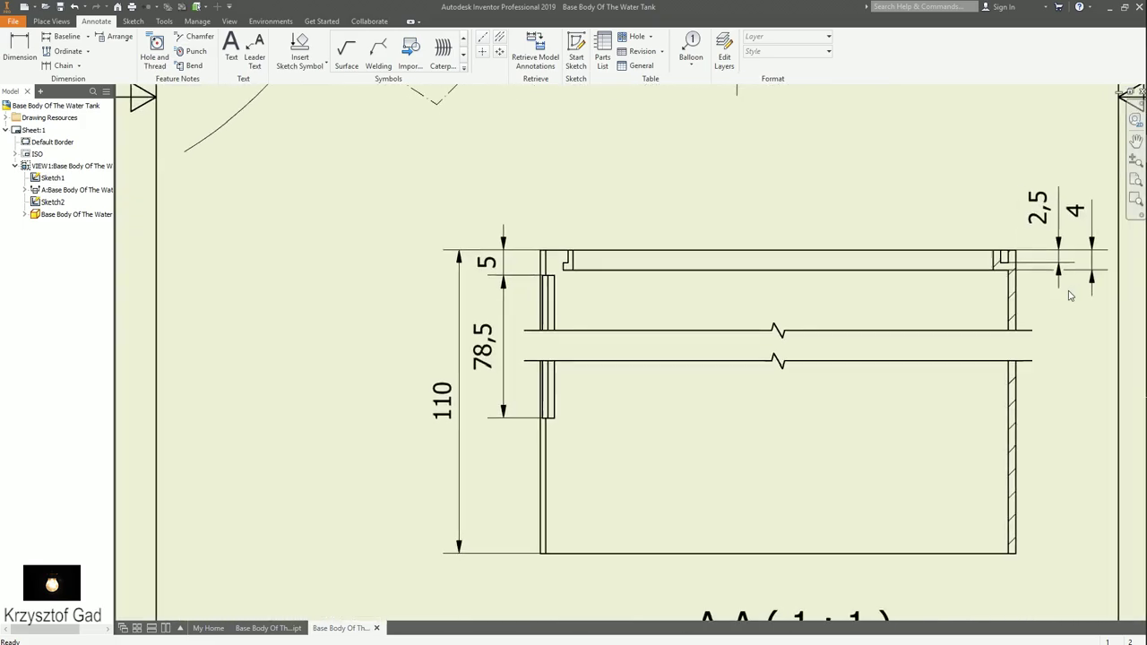
{"action": "scroll", "coordinate": [1067, 295], "scroll_direction": "up", "scroll_amount": 1}
{"action": "scroll", "coordinate": [1068, 294], "scroll_direction": "up", "scroll_amount": 1}
{"action": "scroll", "coordinate": [1068, 295], "scroll_direction": "up", "scroll_amount": 2}
{"action": "scroll", "coordinate": [1068, 295], "scroll_direction": "up", "scroll_amount": 1}
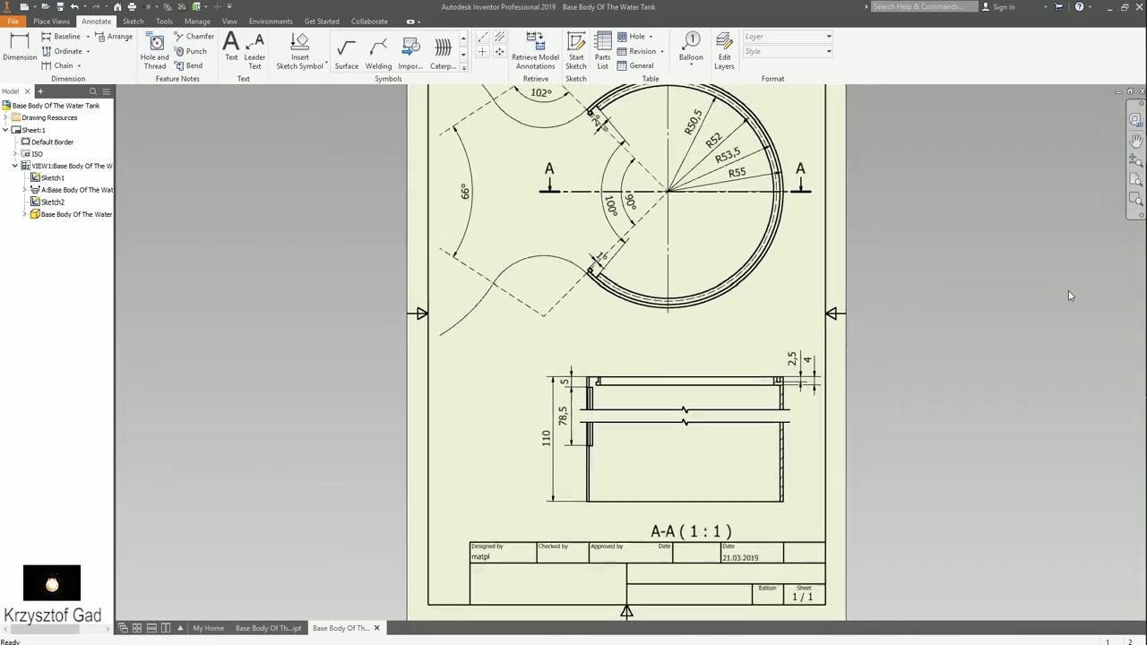
{"action": "scroll", "coordinate": [1068, 294], "scroll_direction": "up", "scroll_amount": 3}
{"action": "scroll", "coordinate": [1068, 294], "scroll_direction": "down", "scroll_amount": 4}
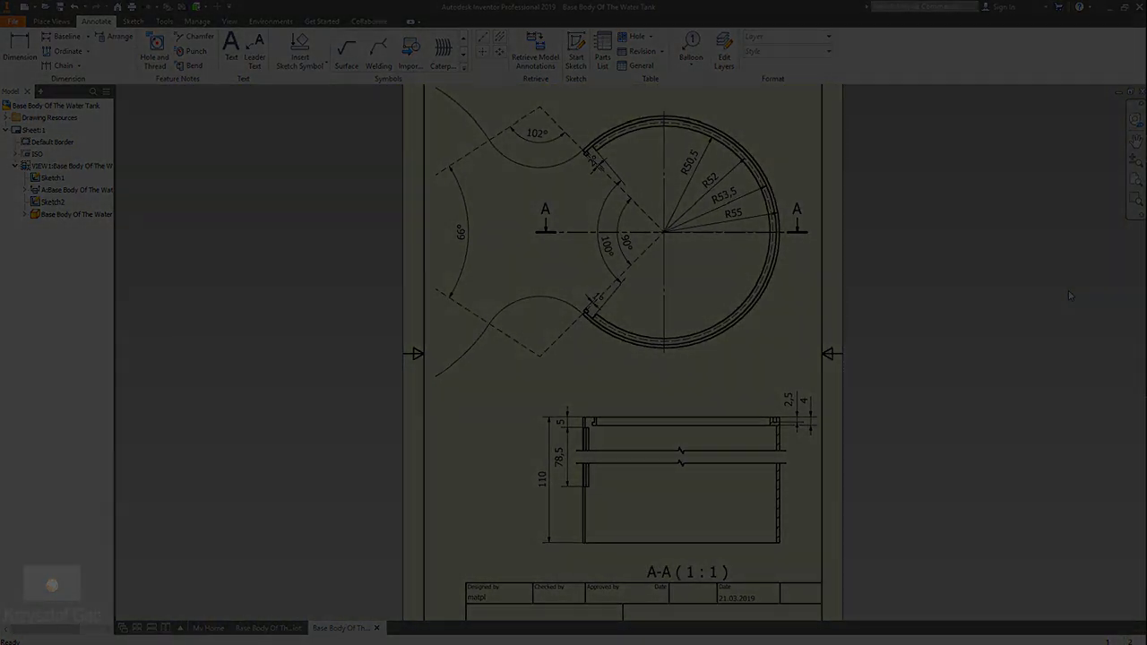